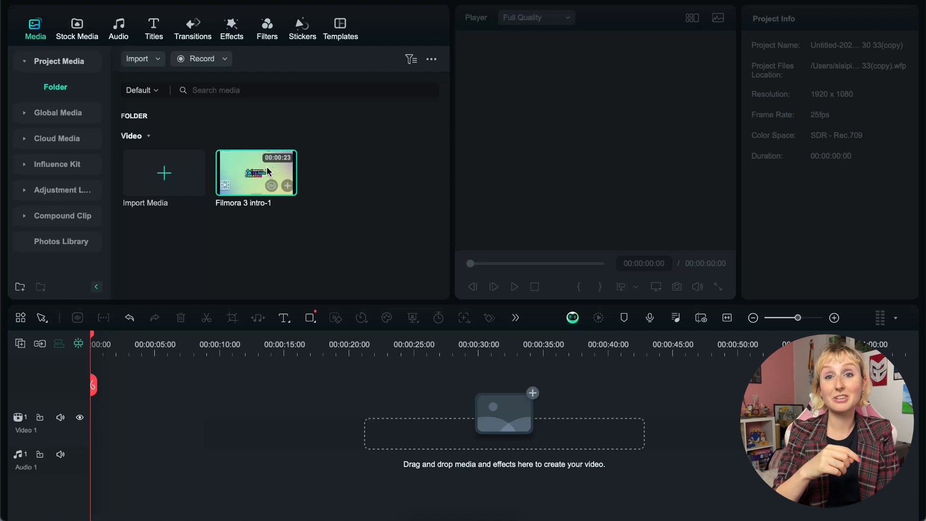
left_click(220, 58)
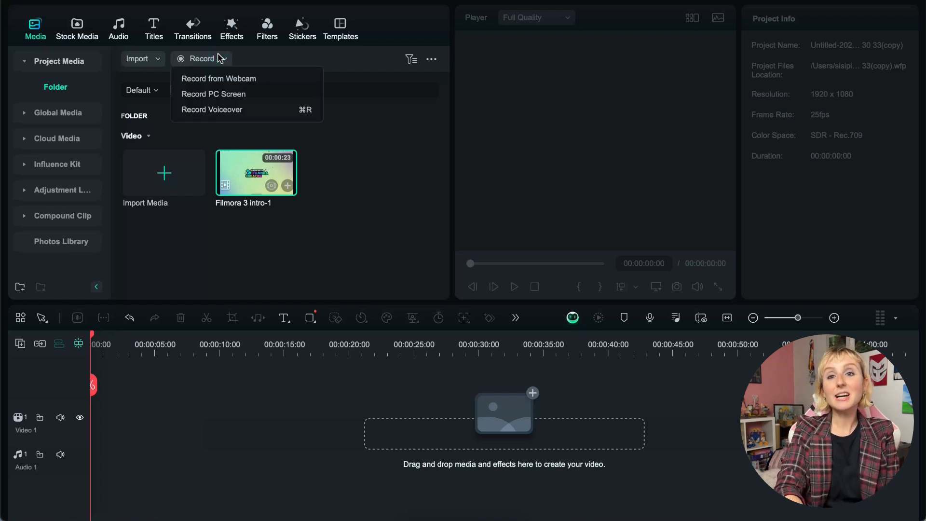
left_click(219, 57)
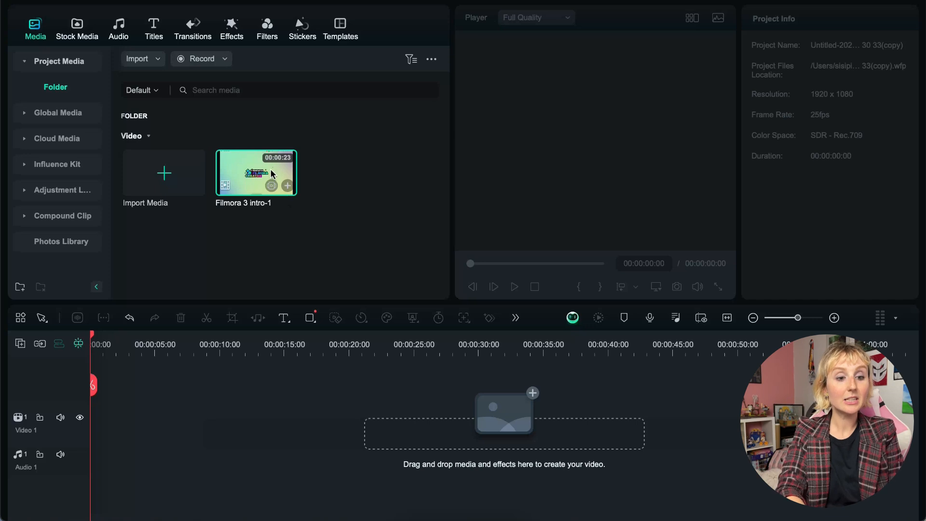
Step: Add the Filmora 3 intro-1 clip to the timeline, keeping the project settings of 1920 x 1080 25fps
mouse_move(287, 189)
left_mouse_down()
mouse_move(205, 436)
mouse_move(220, 236)
mouse_move(209, 410)
mouse_move(189, 411)
mouse_move(261, 183)
mouse_move(276, 177)
mouse_move(286, 189)
left_mouse_up()
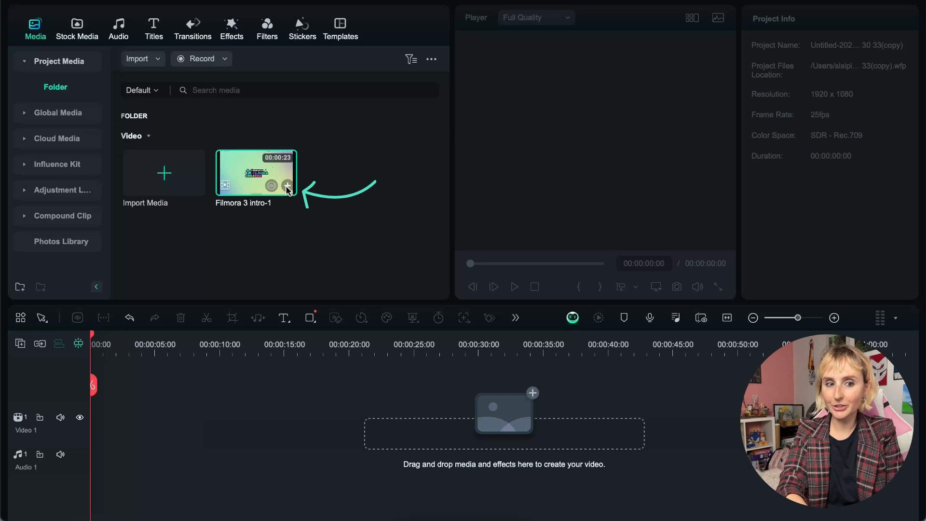
left_click(287, 186)
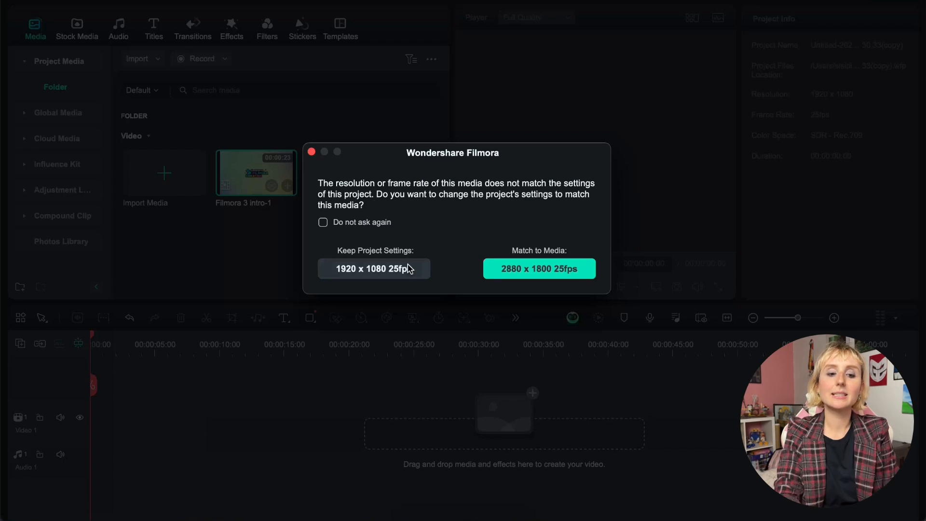
left_click(382, 223)
left_click(395, 268)
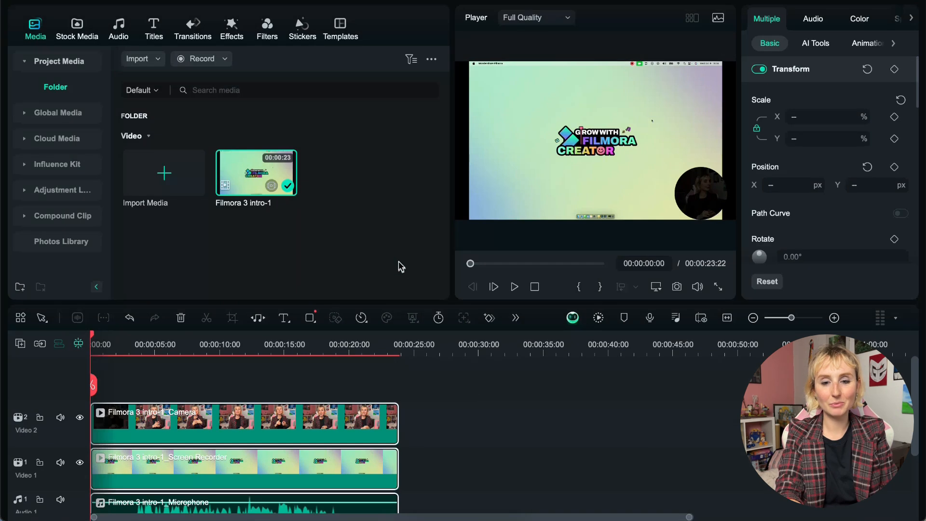
left_click(340, 368)
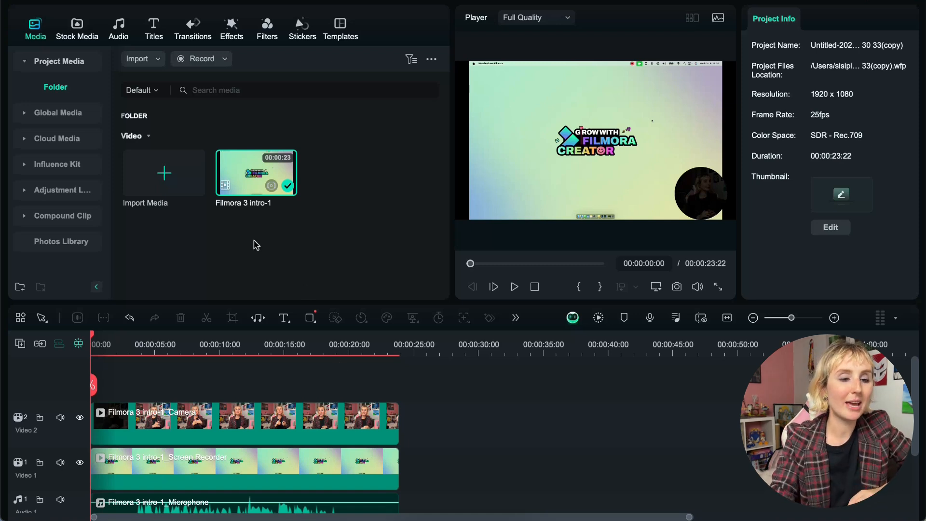
Step: Browse the trending stock media and place Vitality Yellow on Video 1 directly after the screen recording clip
left_click(76, 25)
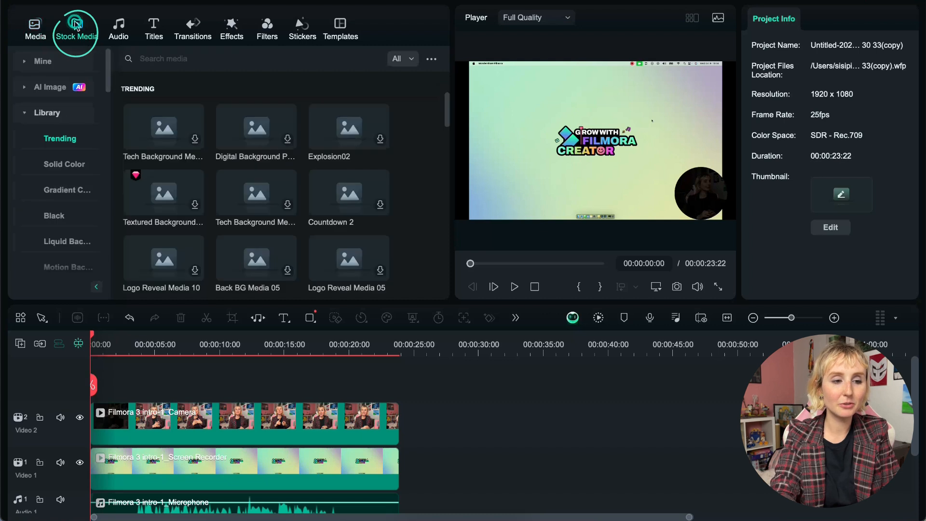
scroll(199, 136, "down", 5)
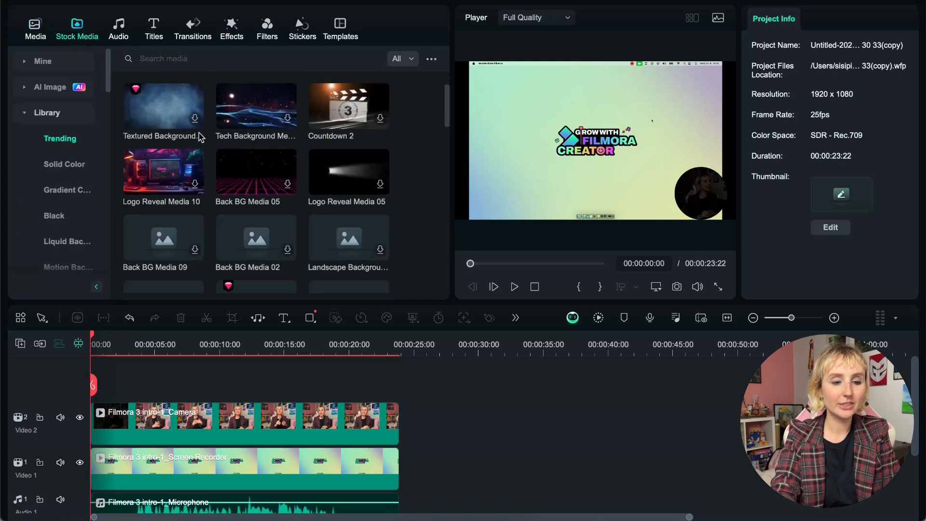
scroll(199, 136, "up", 3)
scroll(199, 137, "up", 3)
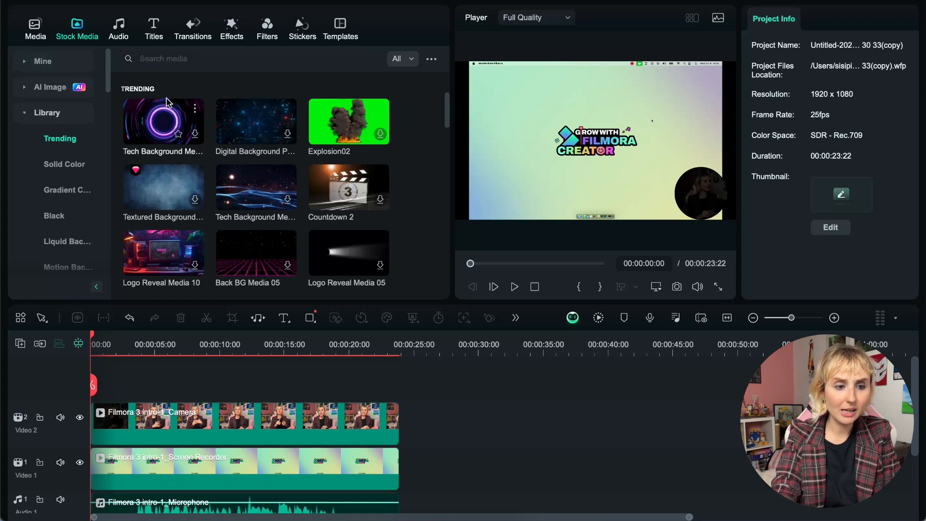
scroll(159, 145, "down", 3)
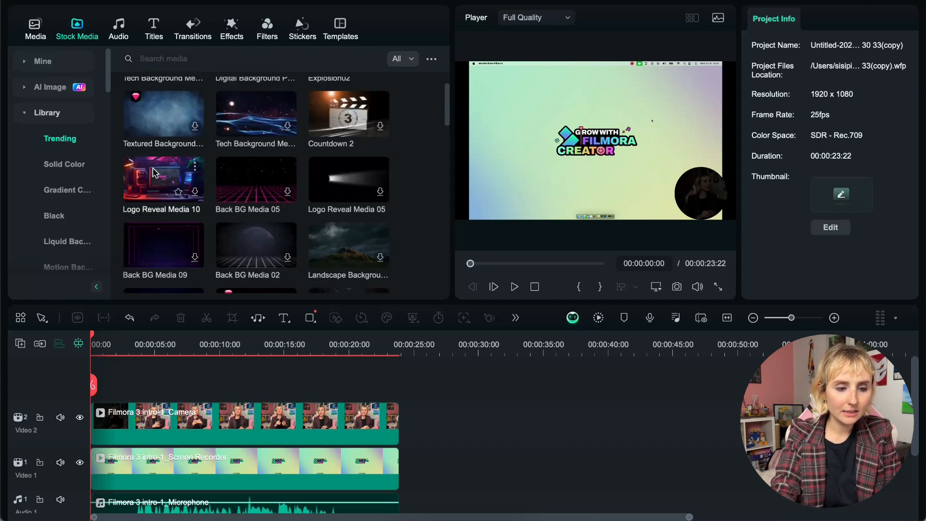
scroll(175, 186, "down", 5)
scroll(174, 186, "down", 3)
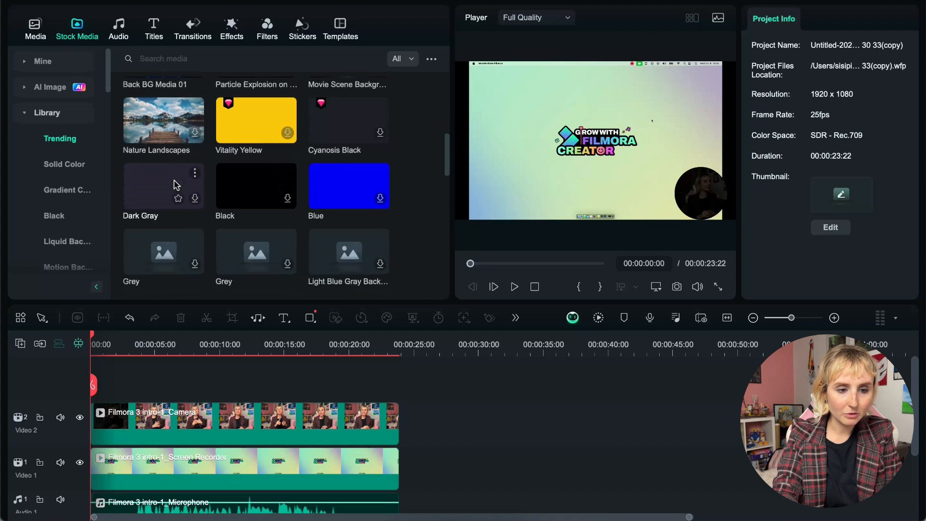
left_click_drag(236, 133, 406, 464)
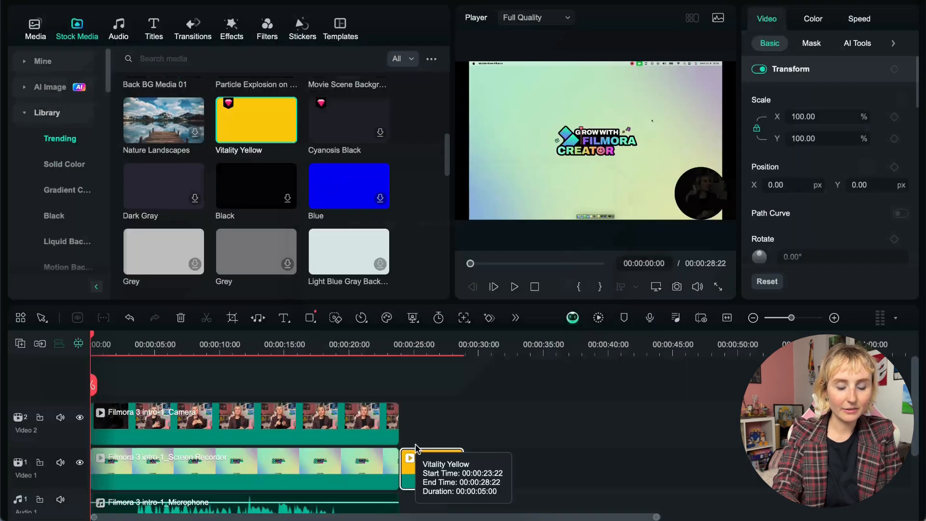
left_click(423, 428)
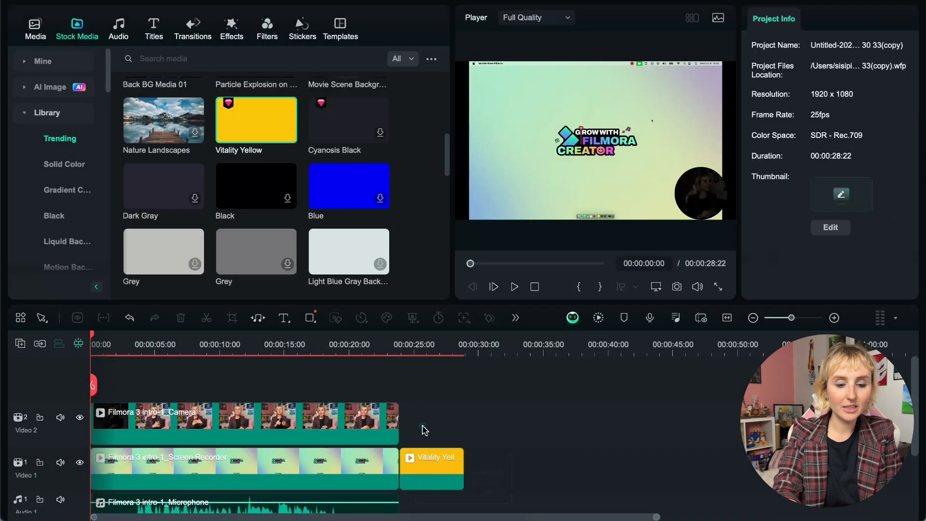
Step: Preview the yellow clip by scrubbing to its end, stepping back nine frames to 00:00:27:24, and returning the playhead to the start
left_click_drag(438, 360, 467, 361)
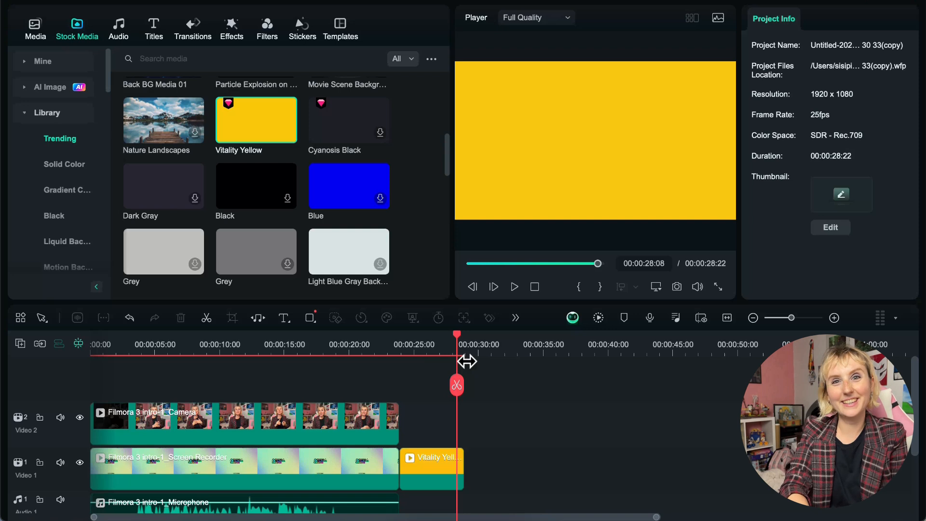
key("Left")
key("Left")
key("Left")
key("Left")
key("Left")
key("Left")
key("Left")
key("Left")
key("Left")
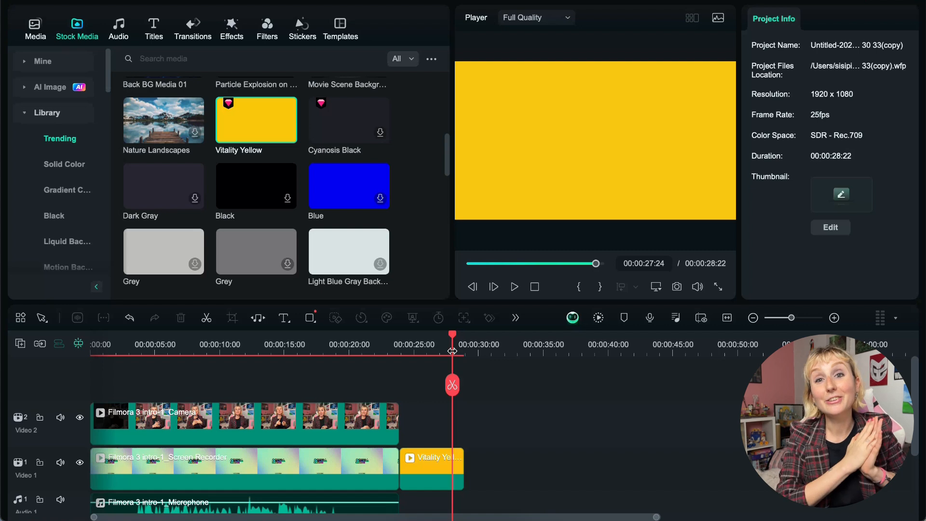
left_click_drag(452, 351, 85, 339)
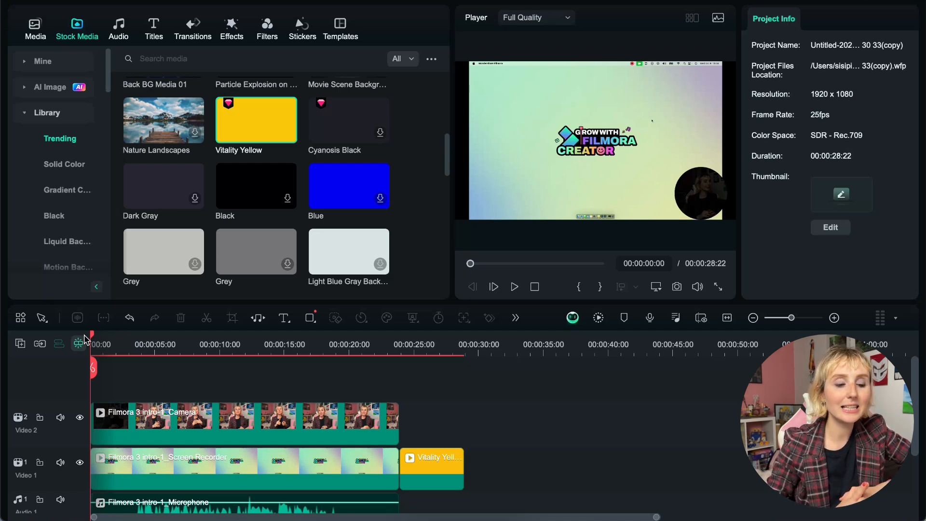
scroll(77, 413, "down", 2)
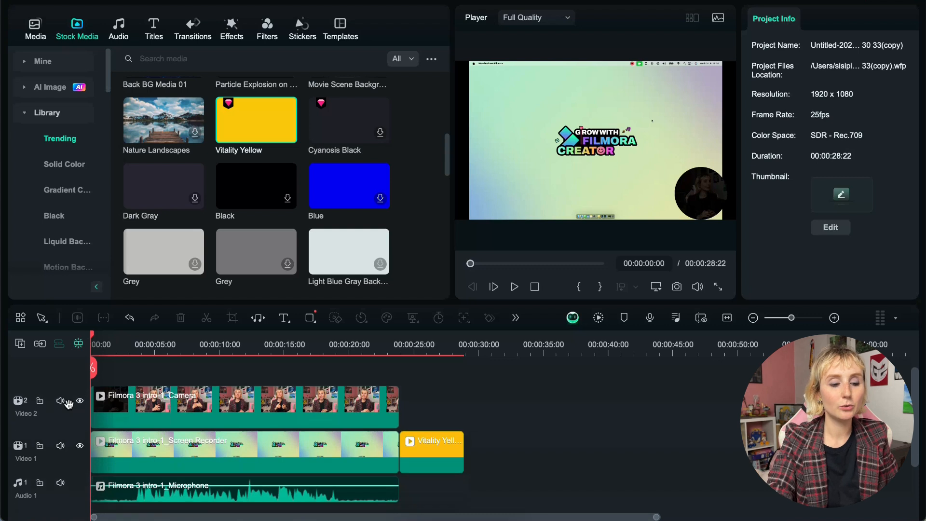
double_click(70, 408)
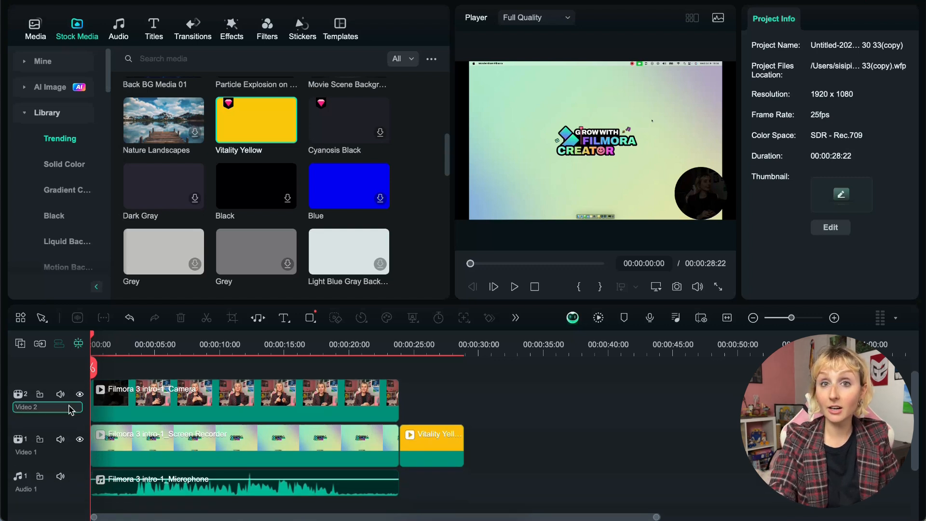
left_click(80, 427)
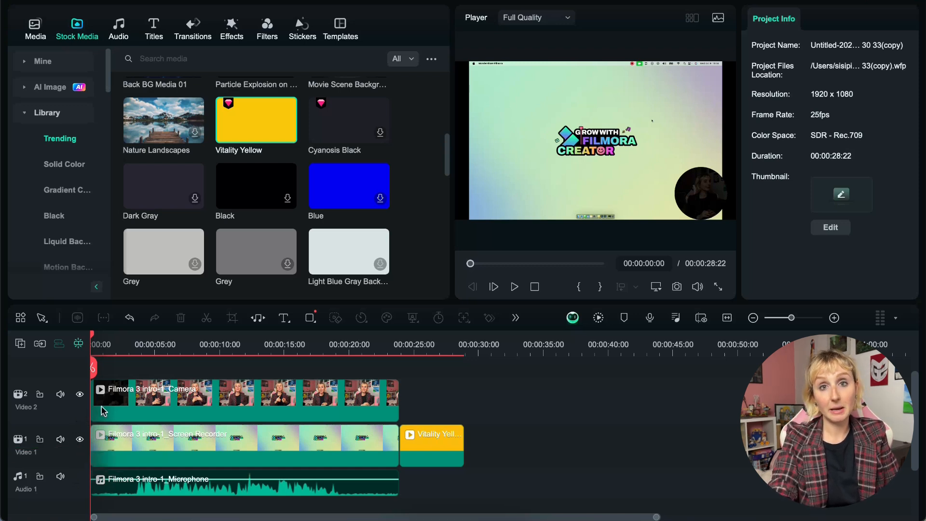
Step: Select the screen recording clip on Video 1 and the camera clip on Video 2 to inspect which track holds each one
left_click(118, 439)
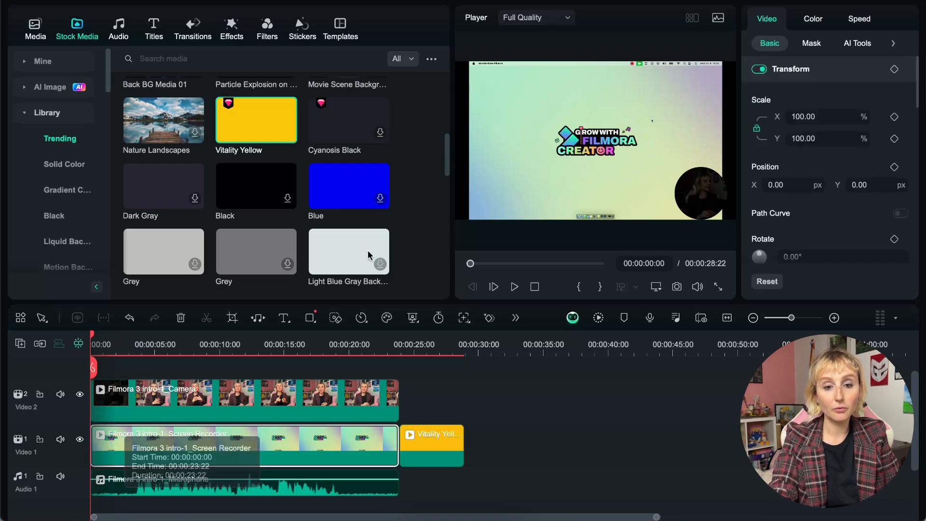
left_click(295, 385)
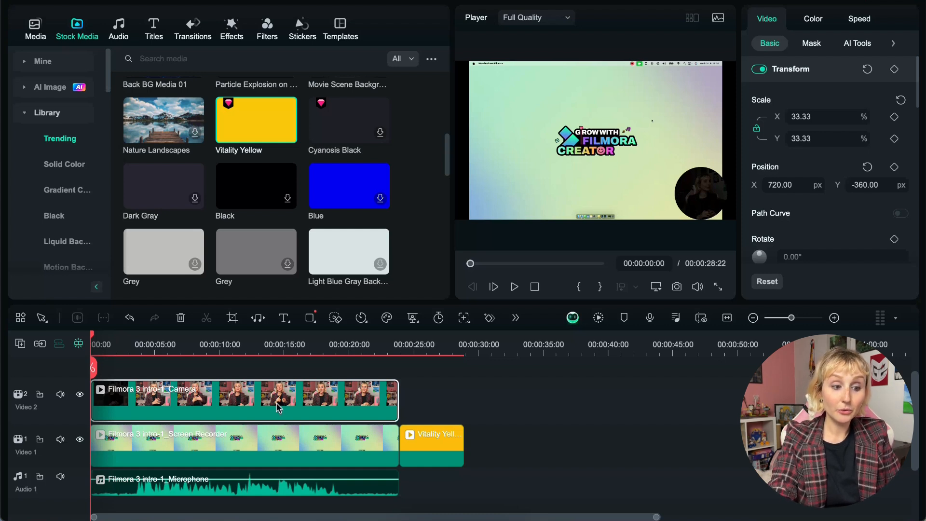
mouse_move(275, 475)
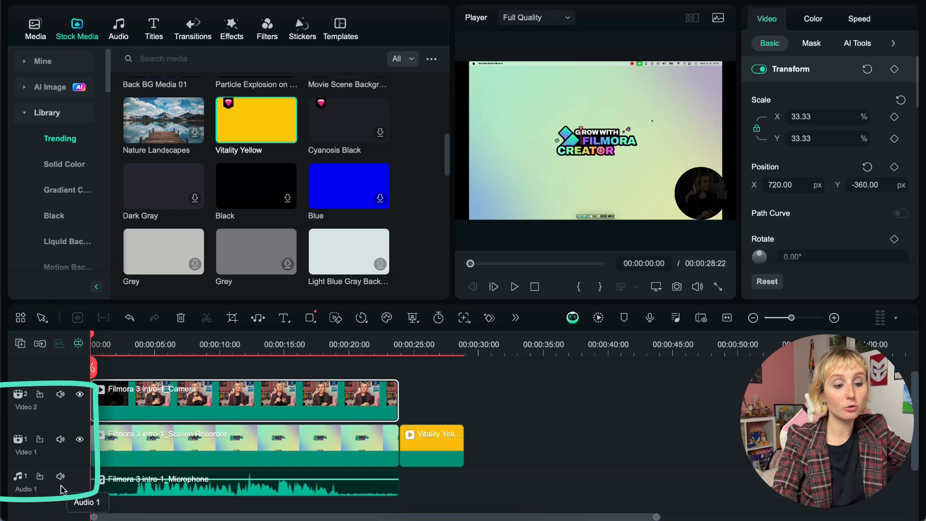
Step: Lock the Video 2 track and try to select the camera overlay in the preview
left_click(40, 396)
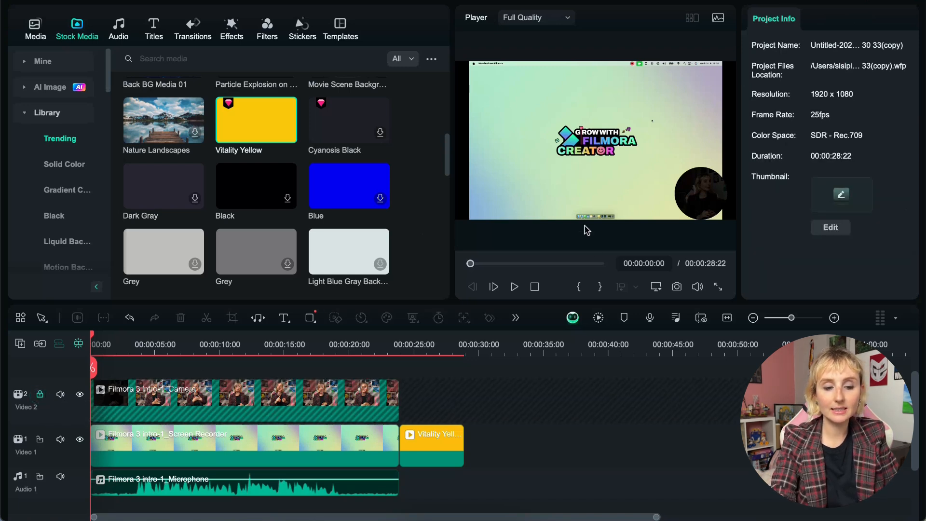
left_click(687, 199)
left_click_drag(687, 199, 689, 197)
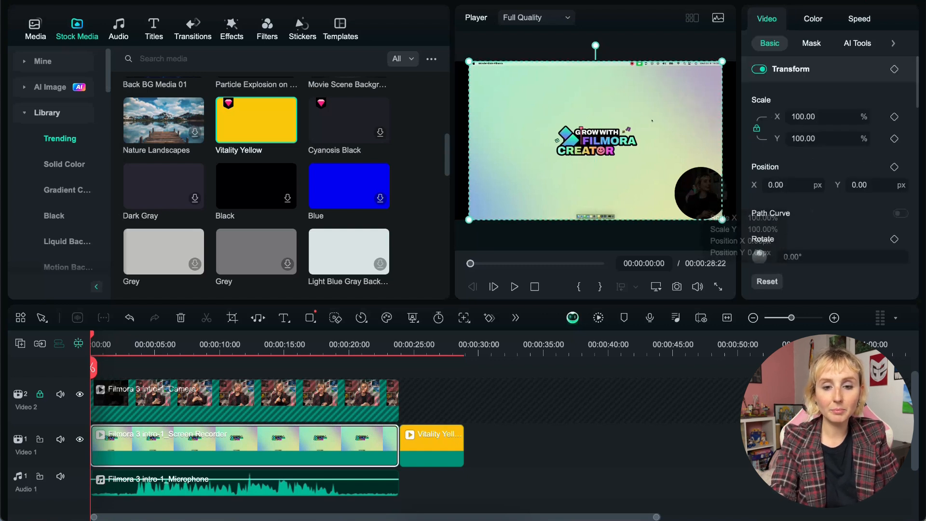
Step: Unlock the Video 2 track, select the camera overlay in the preview and try moving it
left_click(40, 394)
left_click(699, 190)
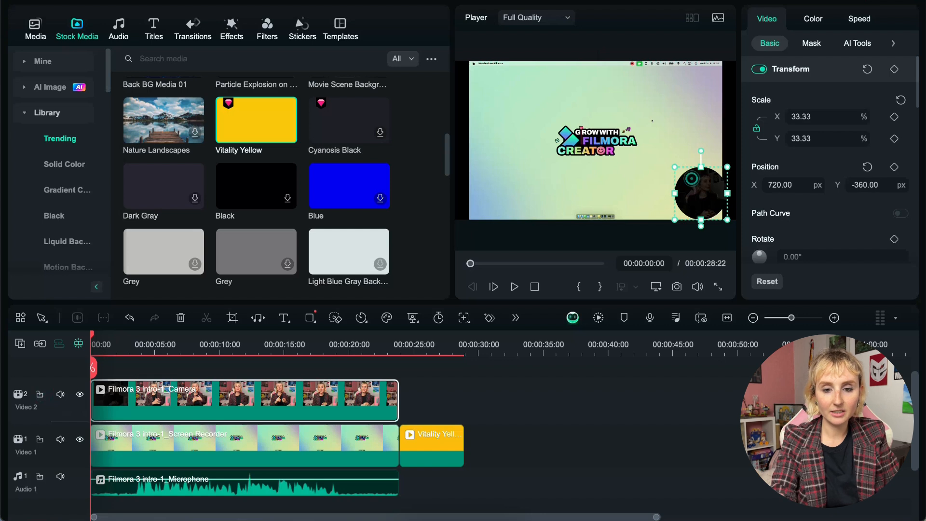
left_click_drag(702, 173, 691, 182)
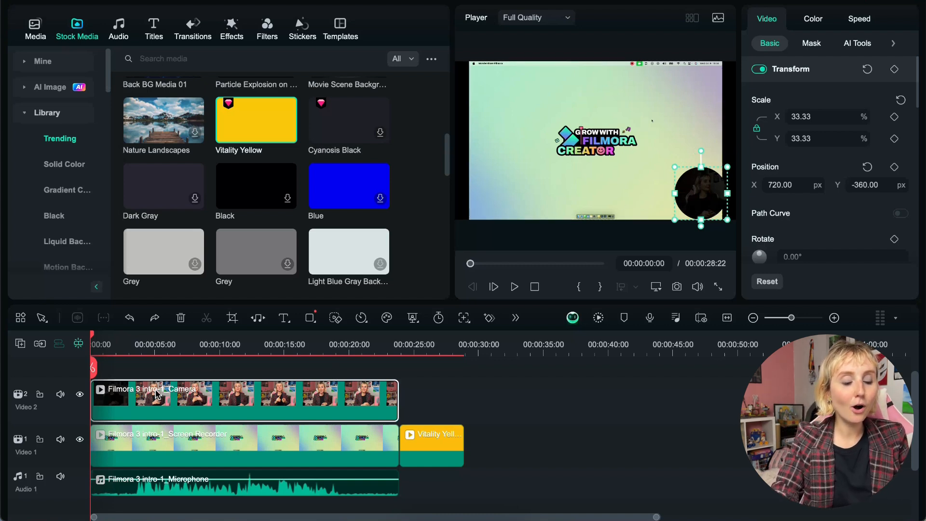
Step: Mute the Audio 1 track and unmute it again
left_click(61, 477)
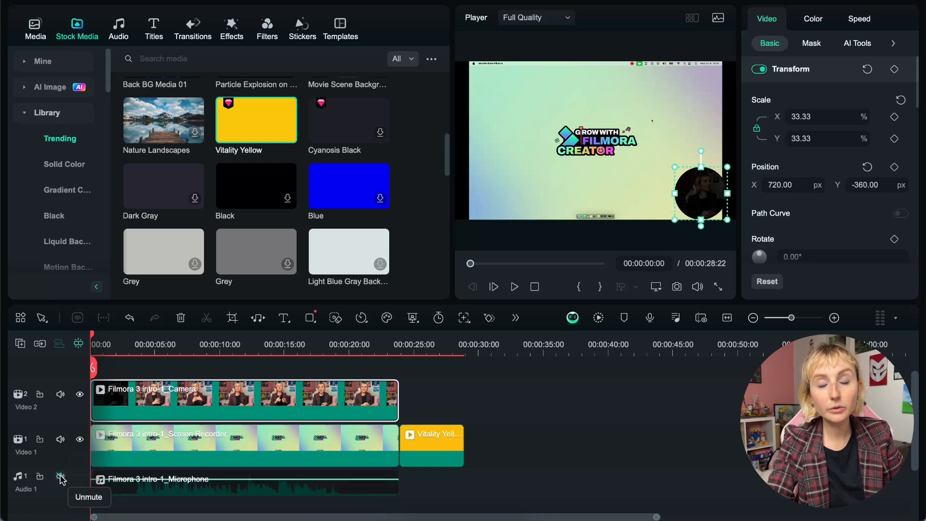
left_click(61, 478)
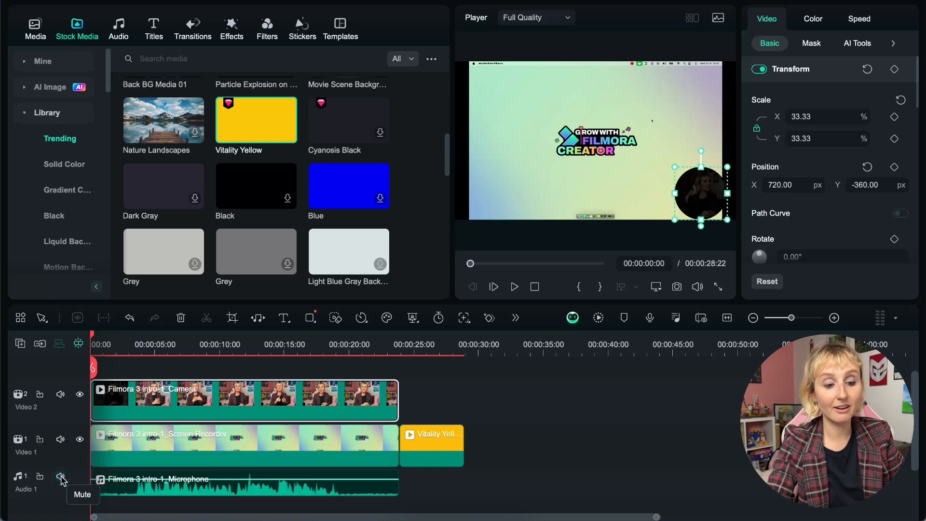
Step: Hide and show the Video 2 track twice, leaving it shown
scroll(62, 483, "down", 1)
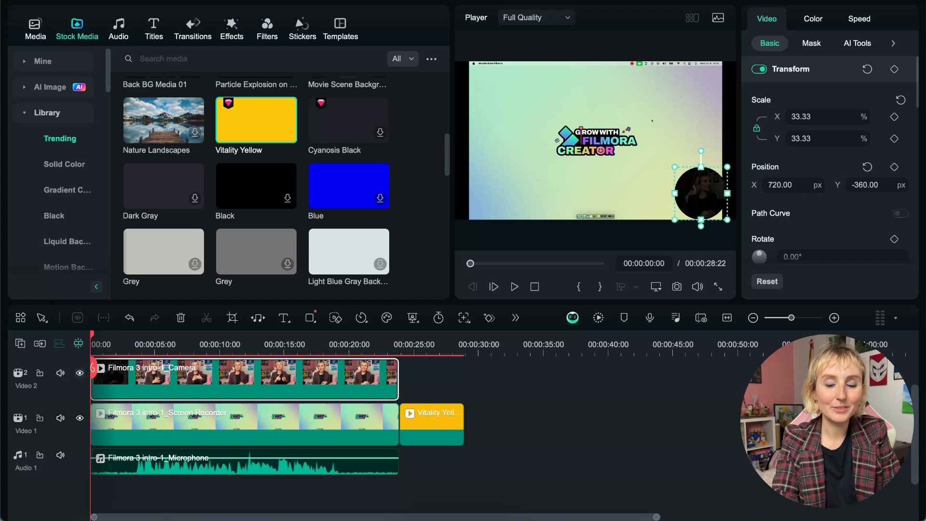
left_click(80, 374)
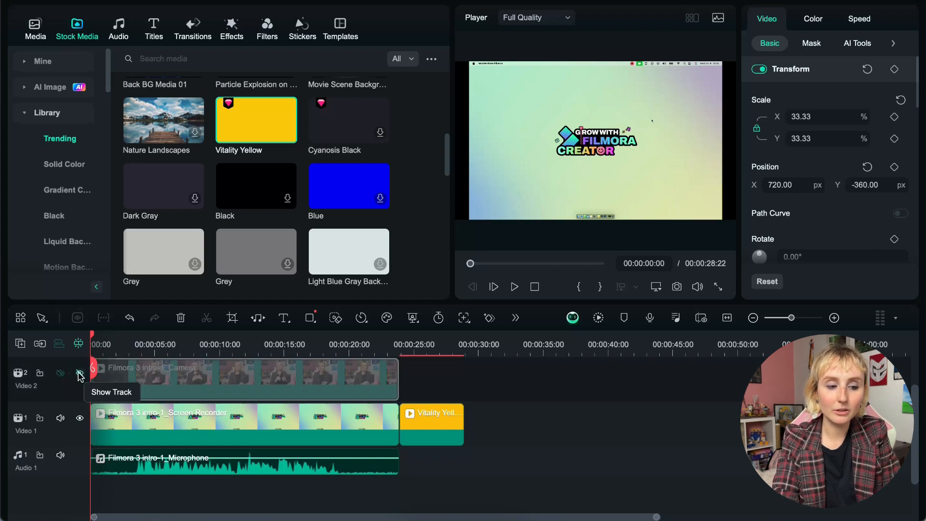
left_click(80, 373)
left_click(80, 373)
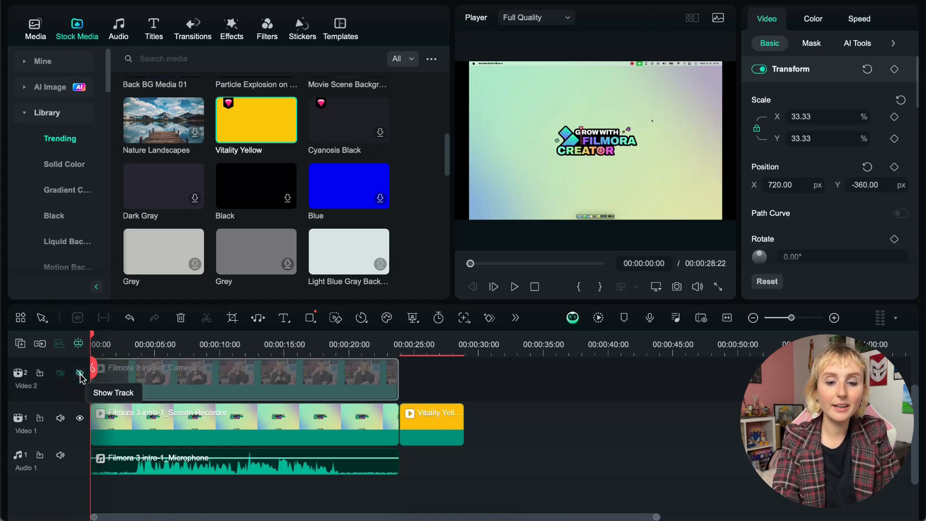
left_click(80, 374)
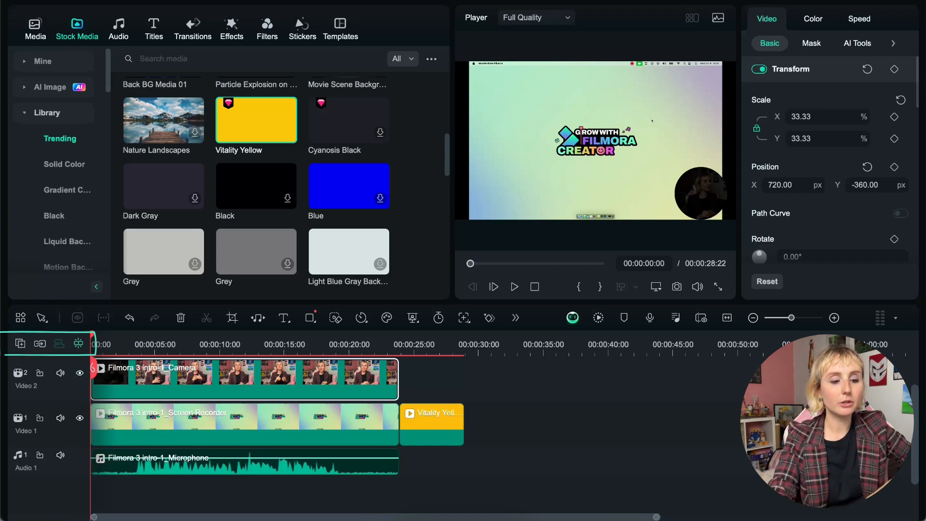
Step: Add a new video track and a new audio track to the timeline
left_click(20, 344)
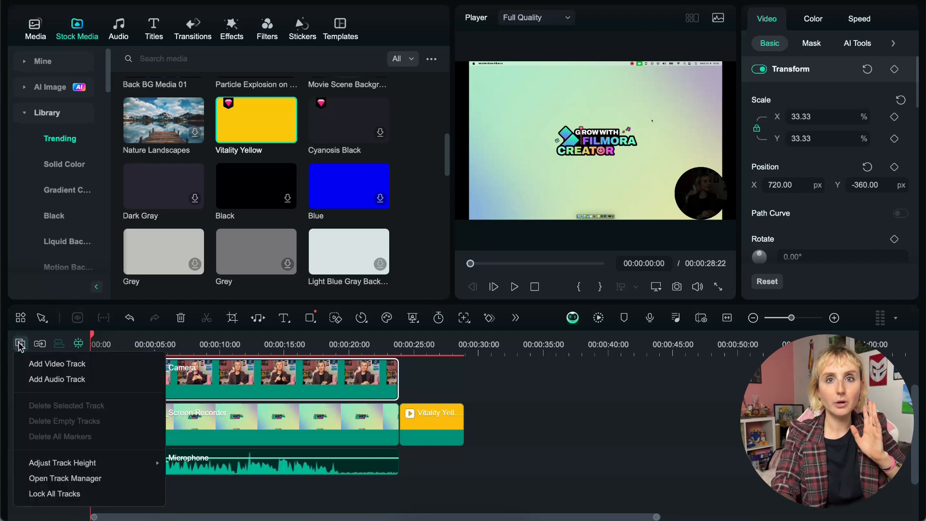
left_click(34, 365)
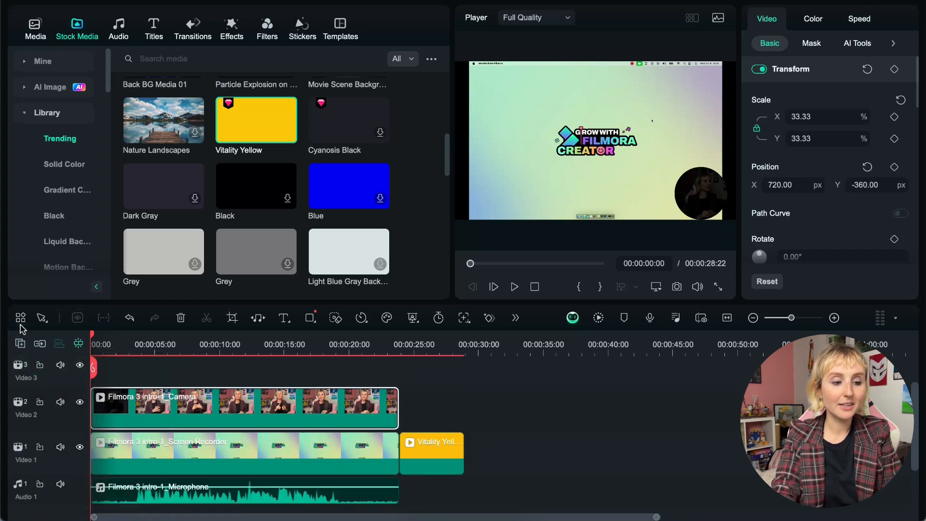
left_click(20, 344)
left_click(33, 379)
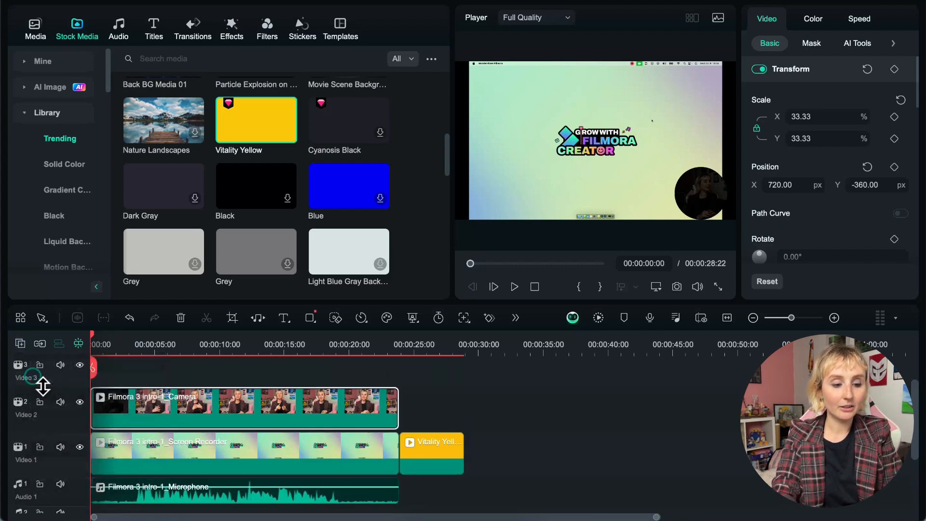
Step: Enlarge the timeline area by raising the divider above it so all video and audio tracks fit
scroll(50, 453, "down", 2)
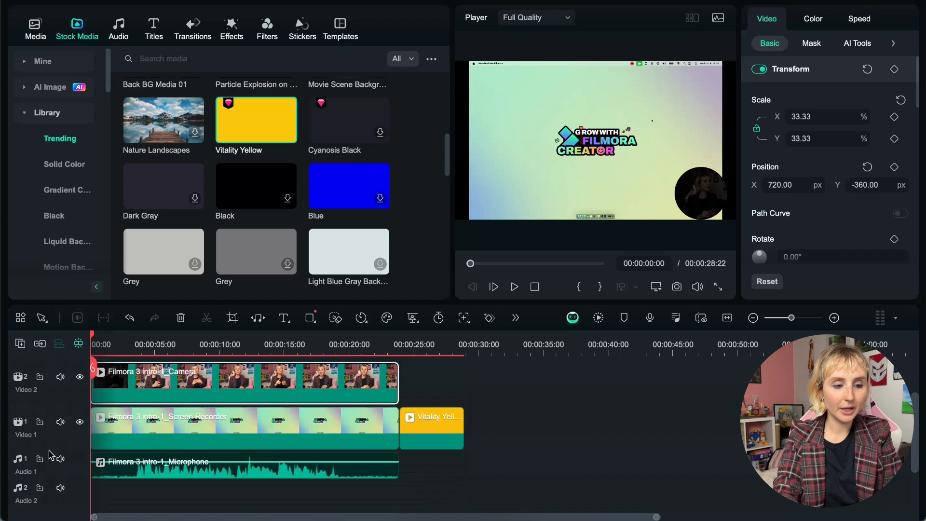
left_click_drag(104, 302, 105, 265)
scroll(111, 376, "up", 2)
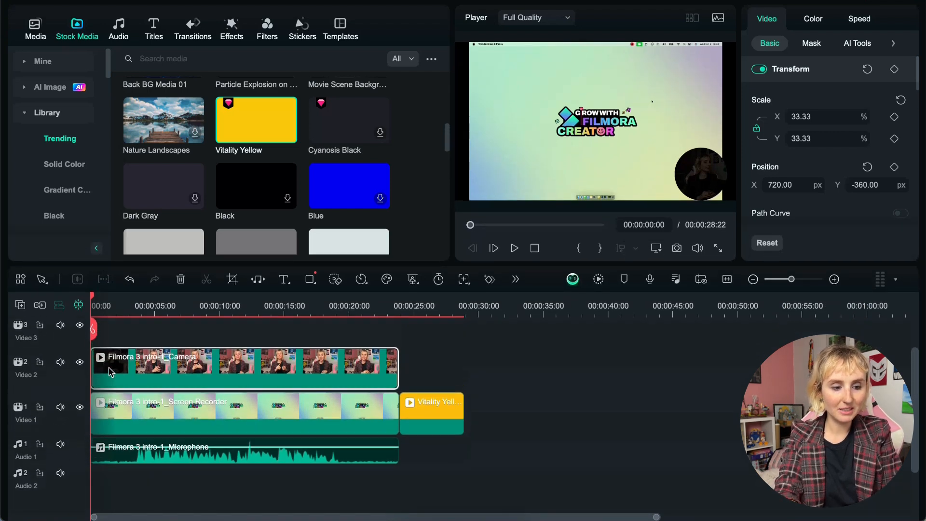
Step: Select the empty Video 3 track and delete it using the selected-track deletion option
left_click(21, 304)
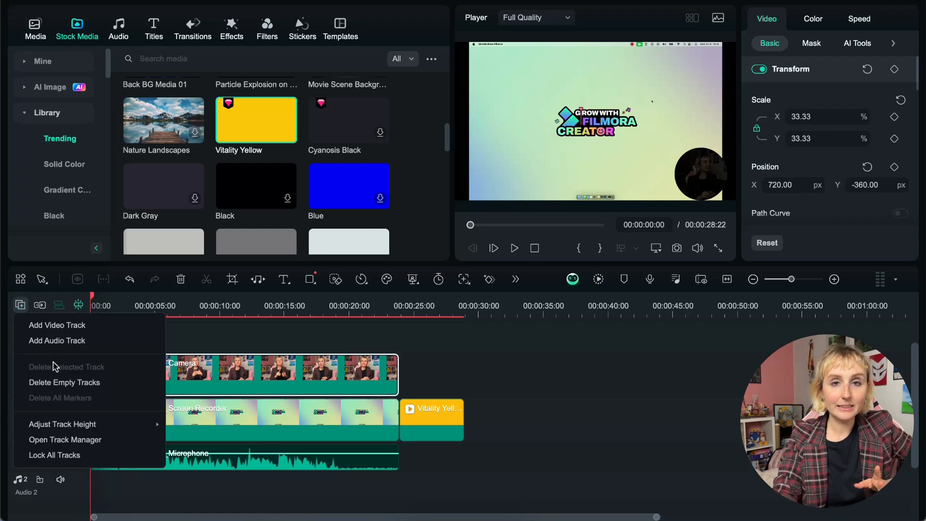
left_click(200, 344)
left_click(85, 345)
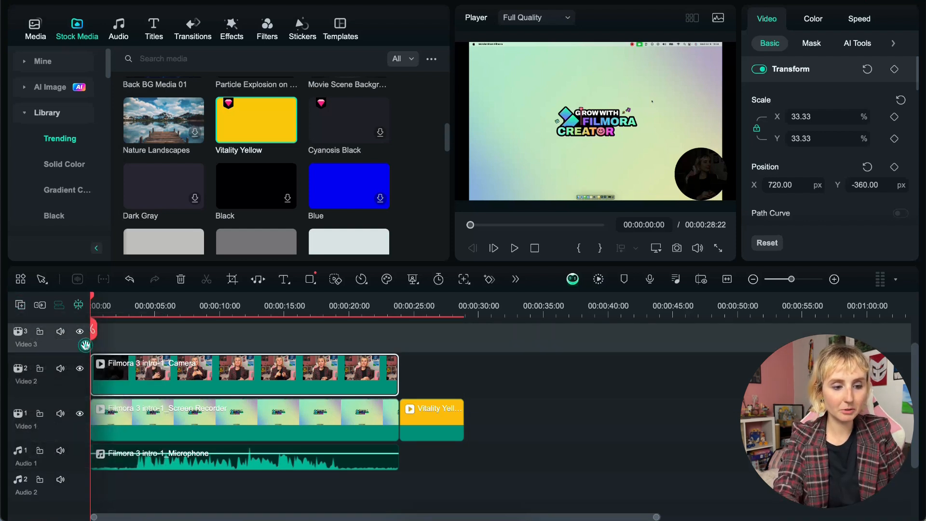
left_click(22, 305)
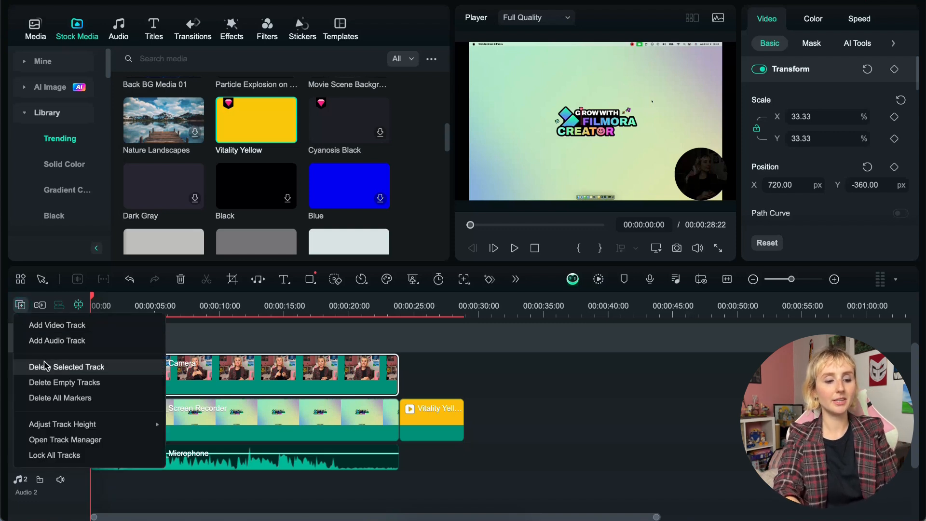
left_click(48, 367)
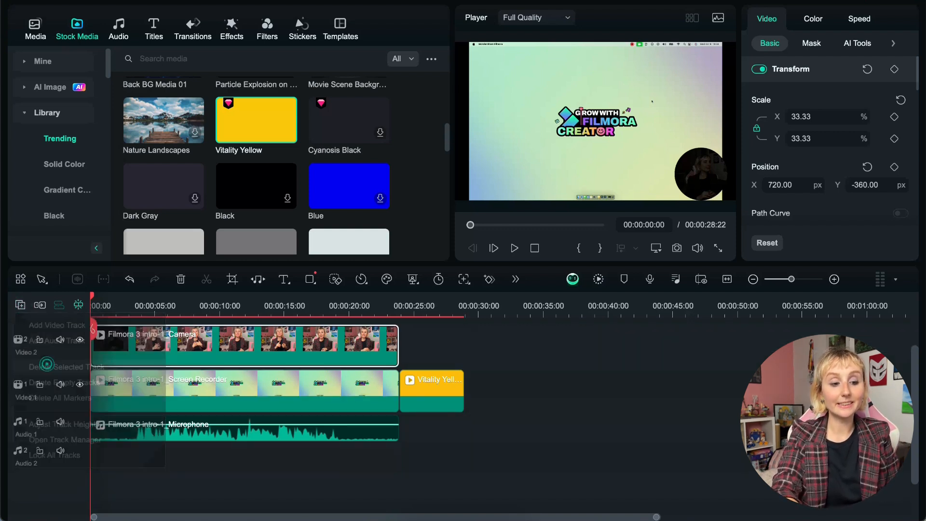
Step: Delete all empty tracks from the timeline
left_click(21, 305)
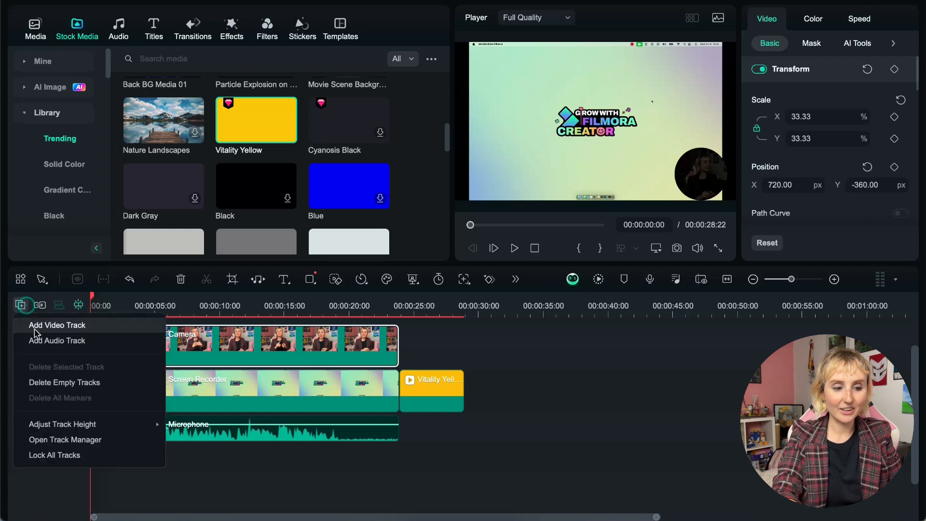
left_click(45, 382)
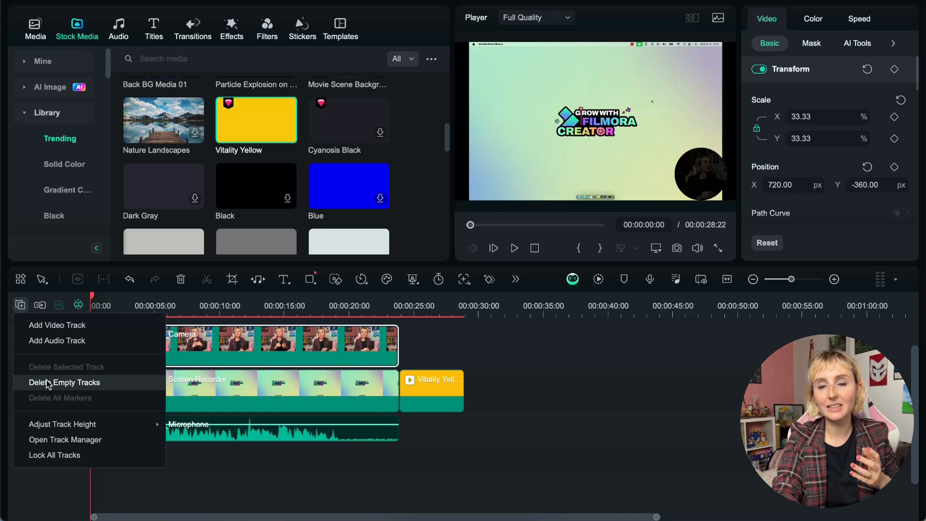
left_click(48, 384)
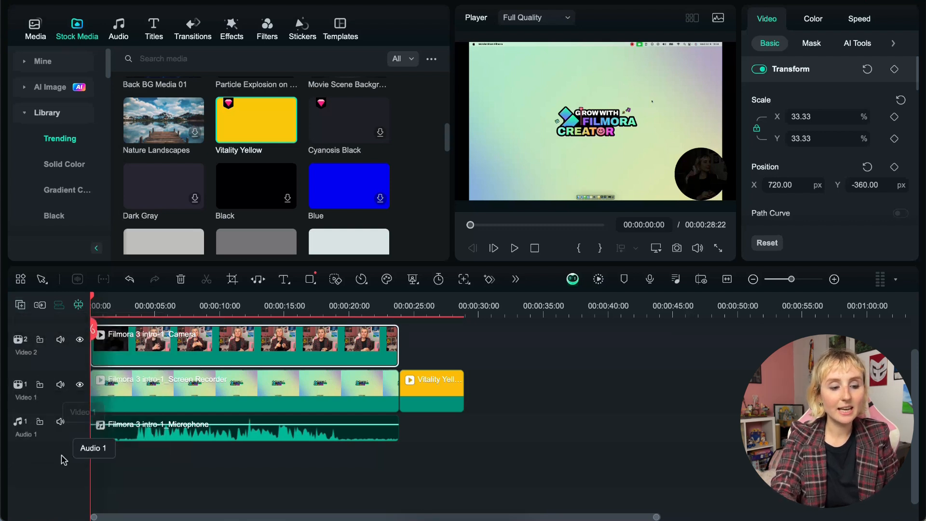
scroll(53, 454, "up", 2)
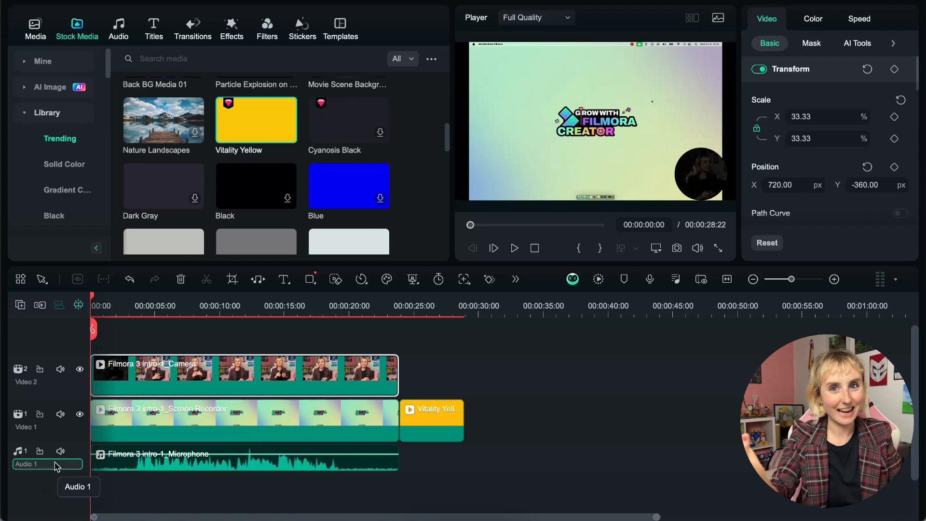
Step: Set the height of all timeline tracks to Small
left_click(20, 304)
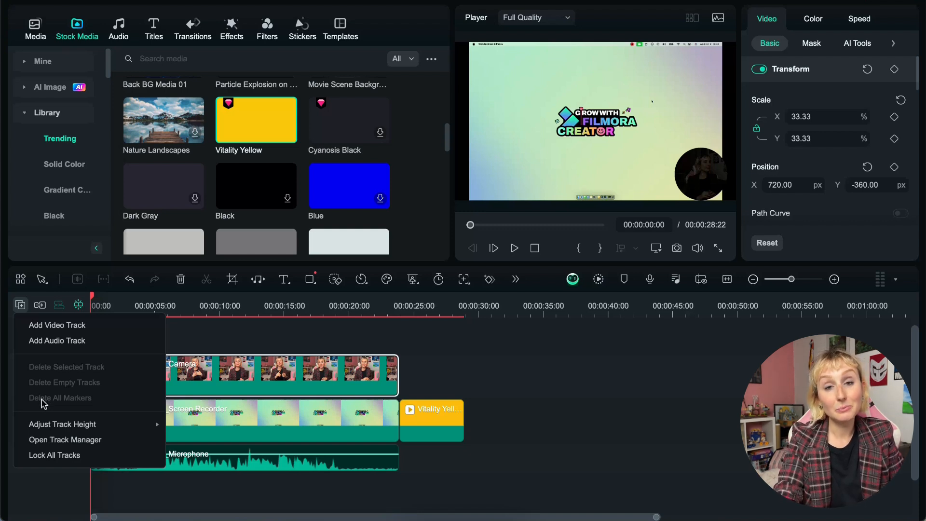
mouse_move(47, 421)
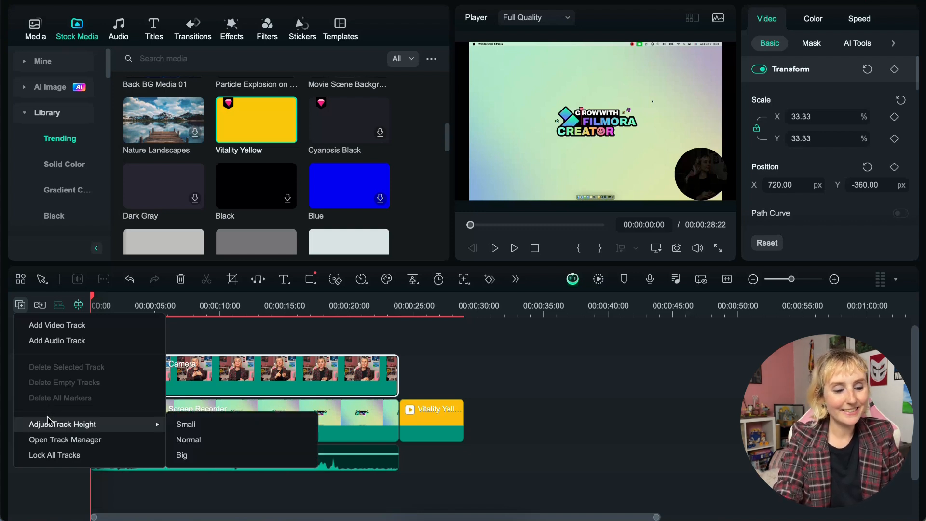
left_click(188, 424)
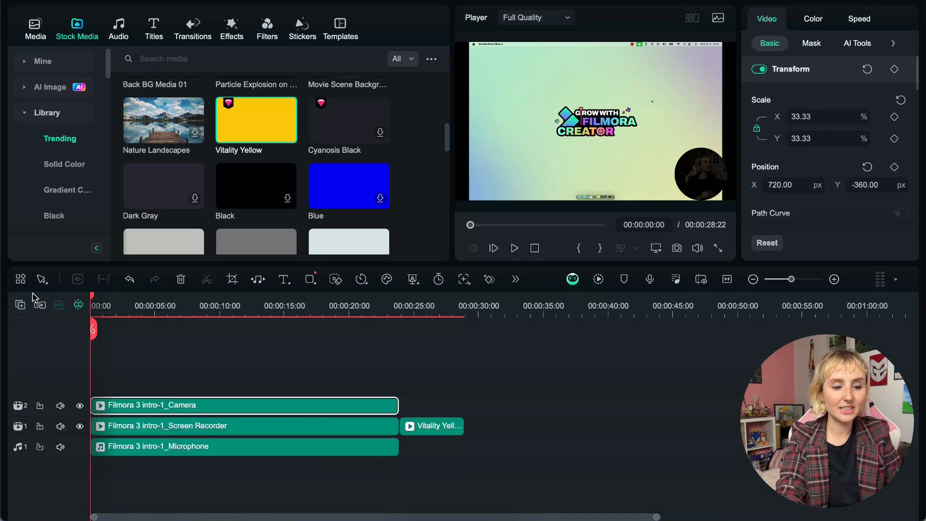
Step: Set the height of all timeline tracks to Normal
left_click(21, 303)
mouse_move(138, 424)
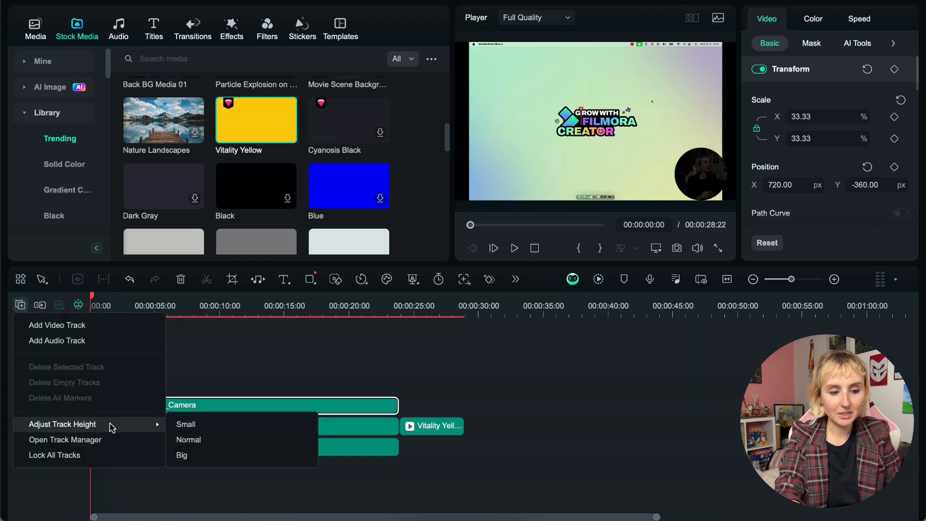
left_click(196, 428)
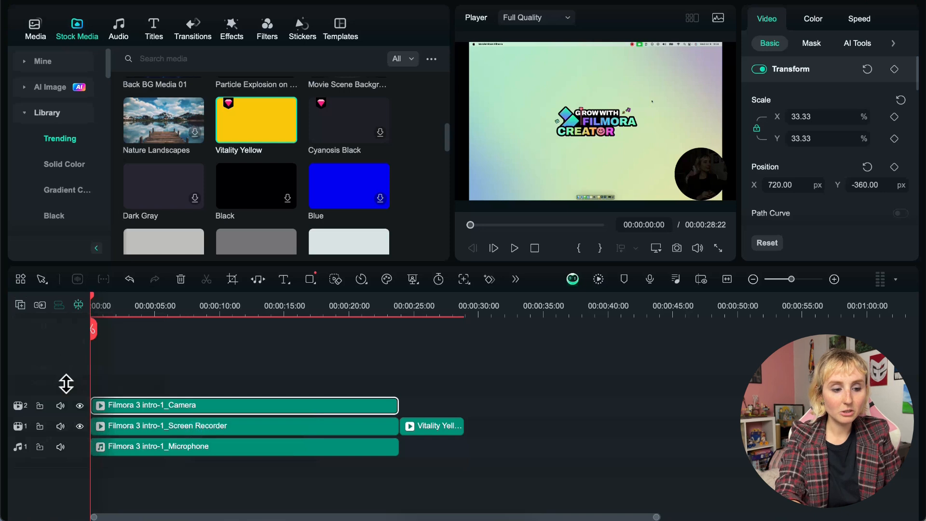
left_click(21, 304)
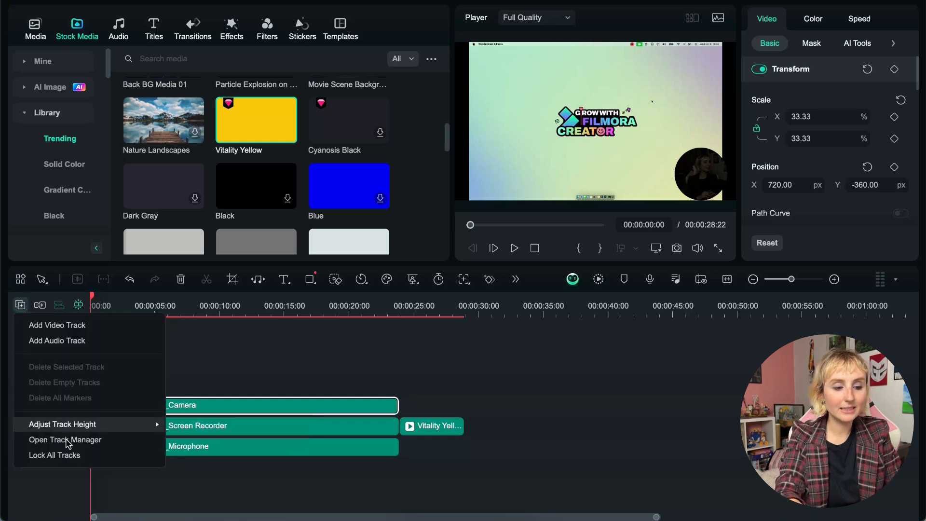
mouse_move(99, 426)
left_click(174, 440)
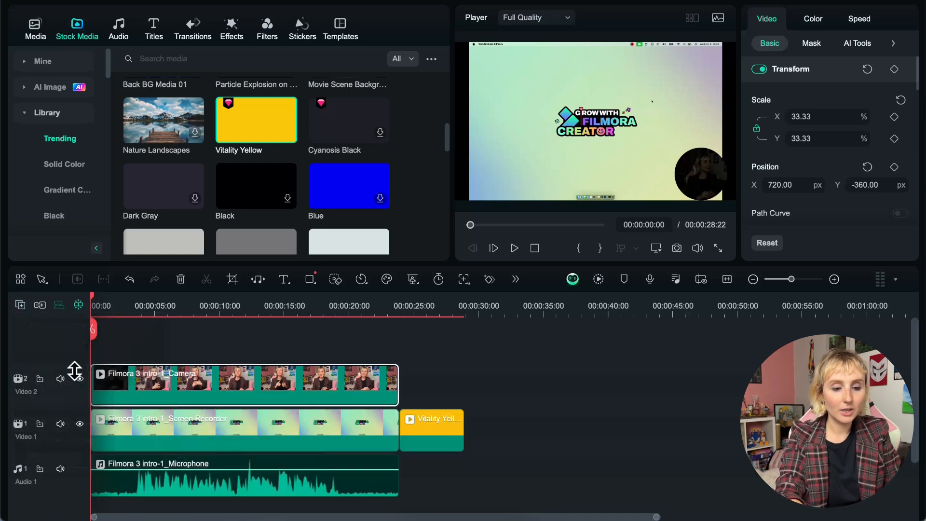
Step: Set the height of all timeline tracks to Big and look through the enlarged tracks
left_click(20, 304)
mouse_move(84, 424)
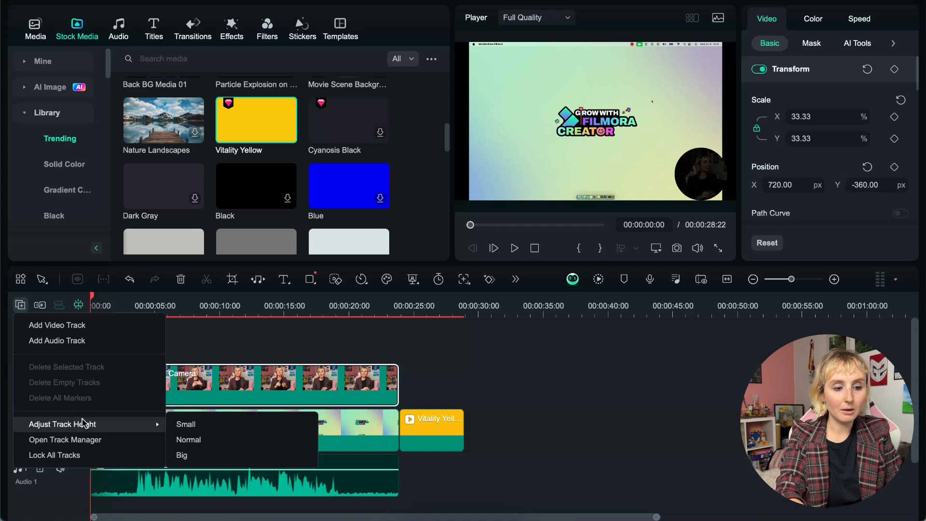
left_click(197, 457)
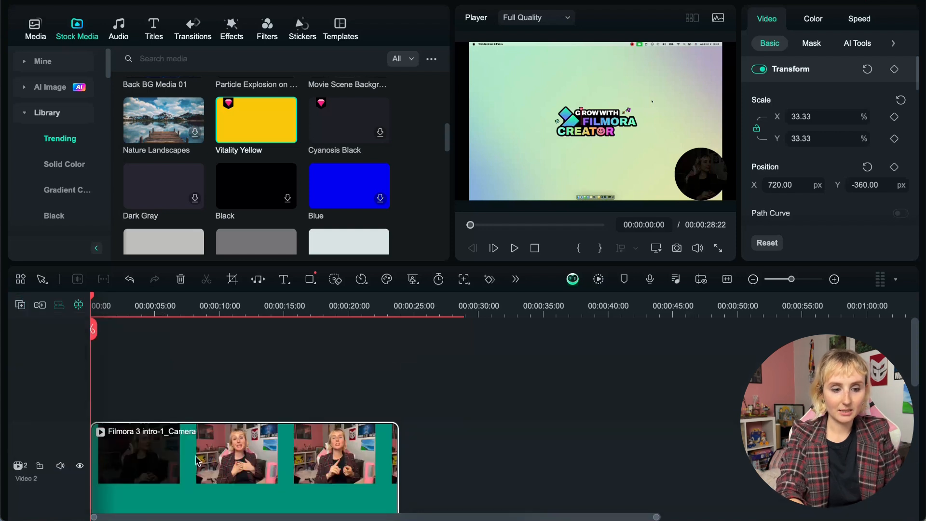
scroll(196, 461, "down", 5)
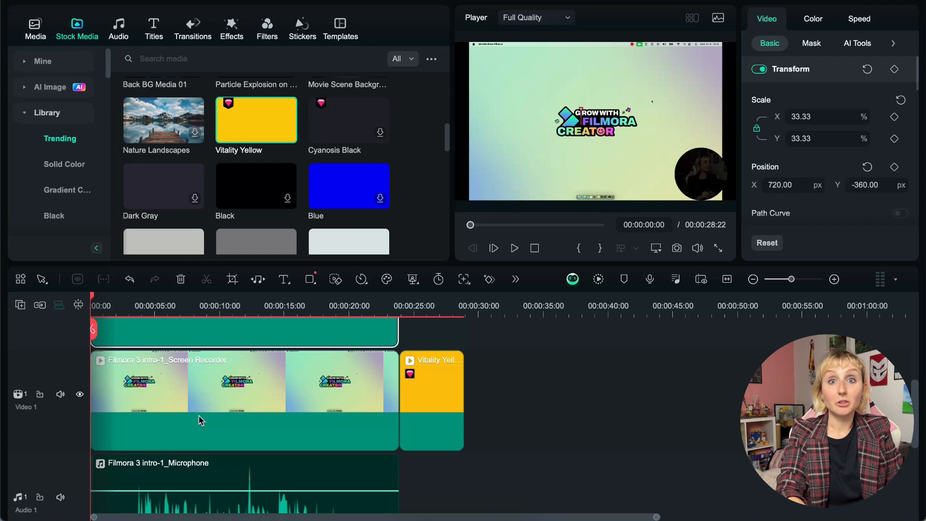
Step: Open the Track Manager, review the placement options for new video tracks, and cancel without adding any
left_click(21, 305)
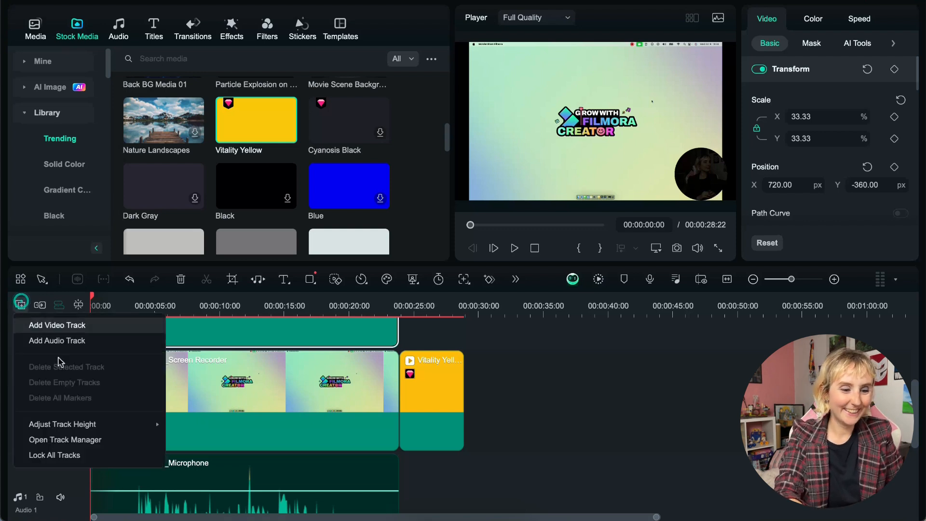
left_click(43, 439)
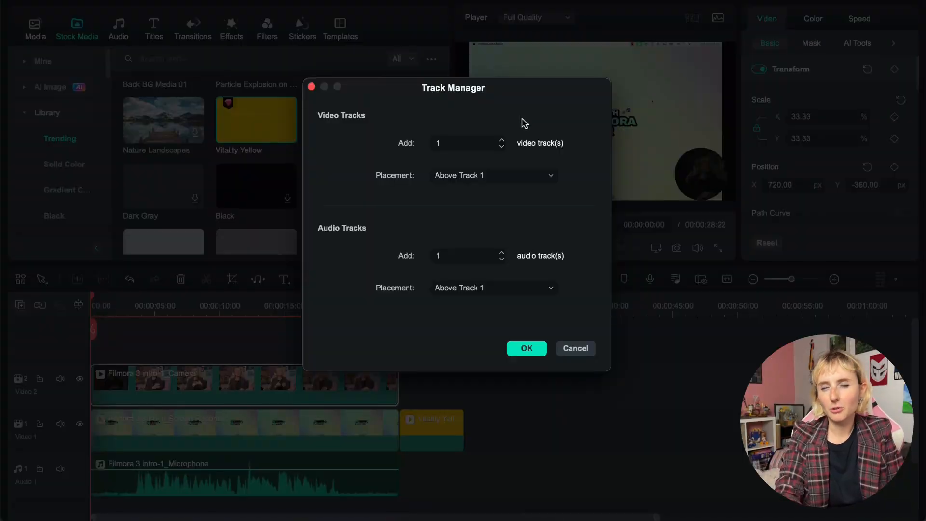
left_click(497, 176)
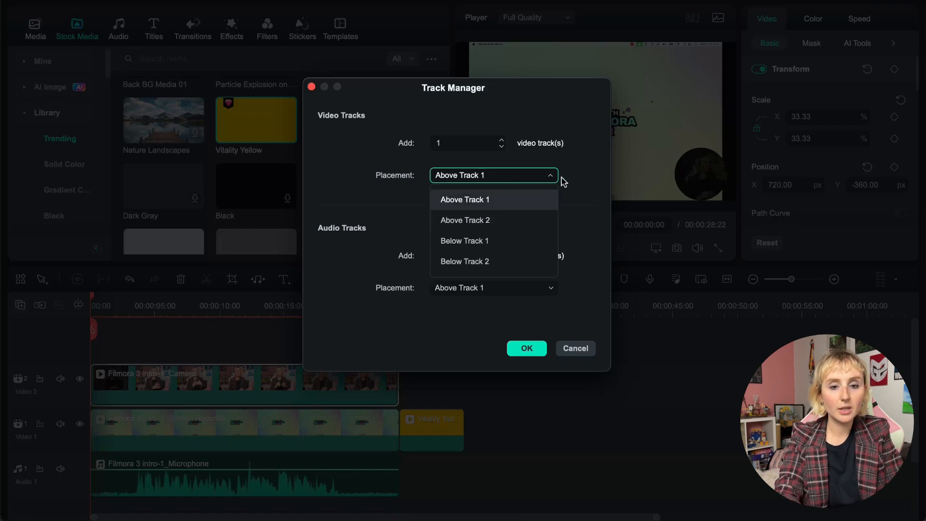
left_click(574, 176)
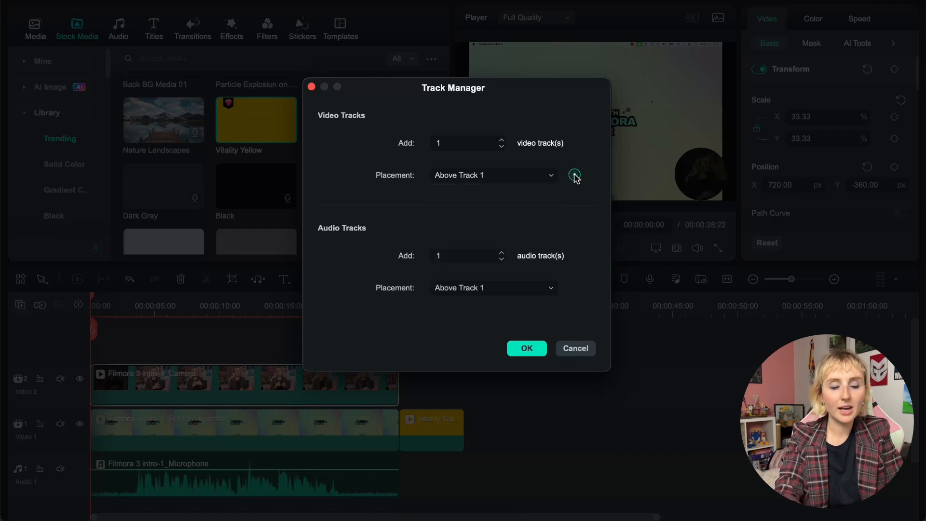
left_click(575, 346)
Step: Lock all tracks at once and unlock them again
left_click(20, 305)
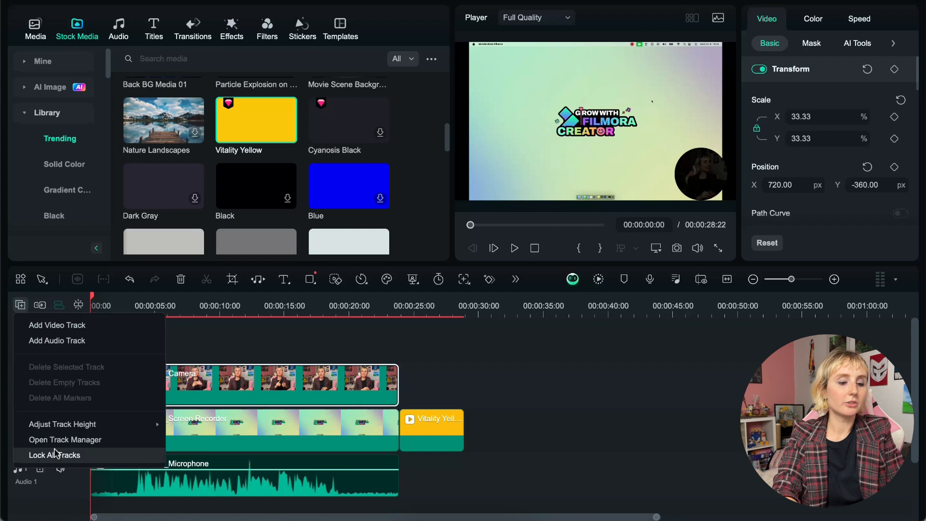
left_click(57, 455)
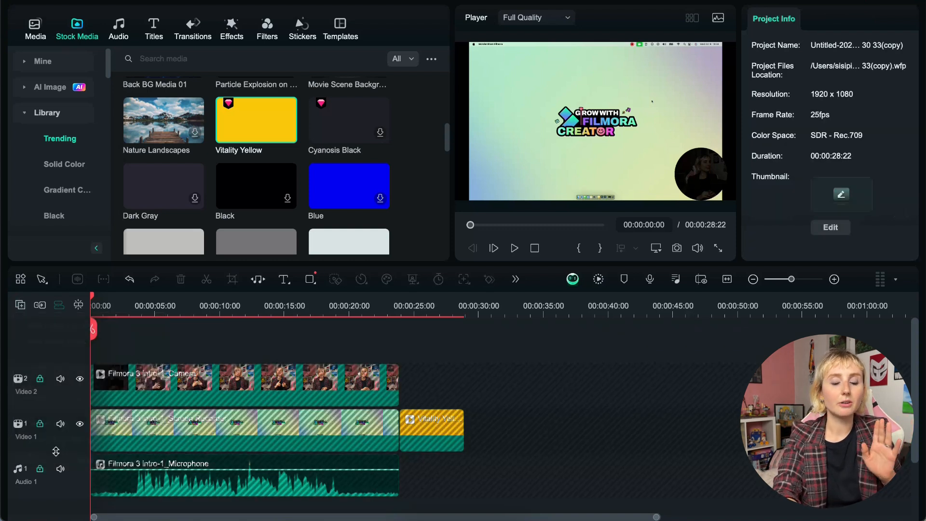
left_click(21, 305)
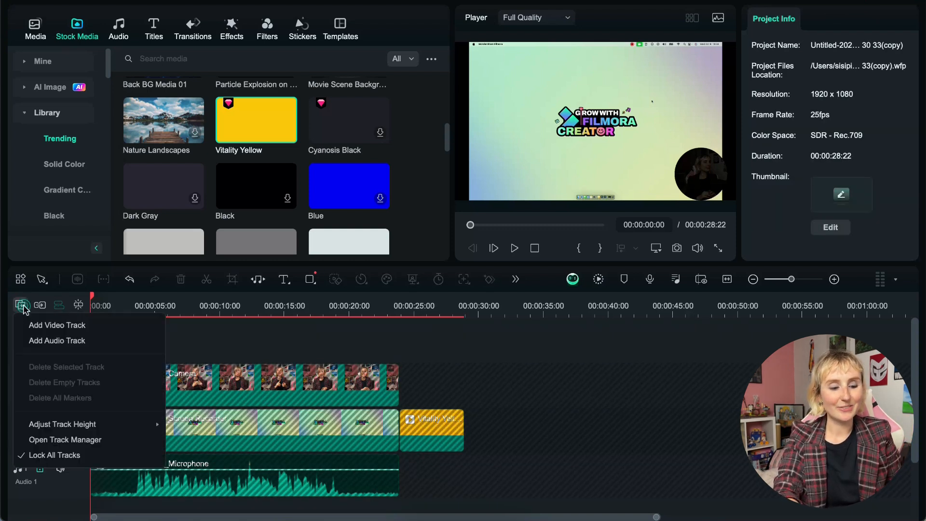
left_click(39, 451)
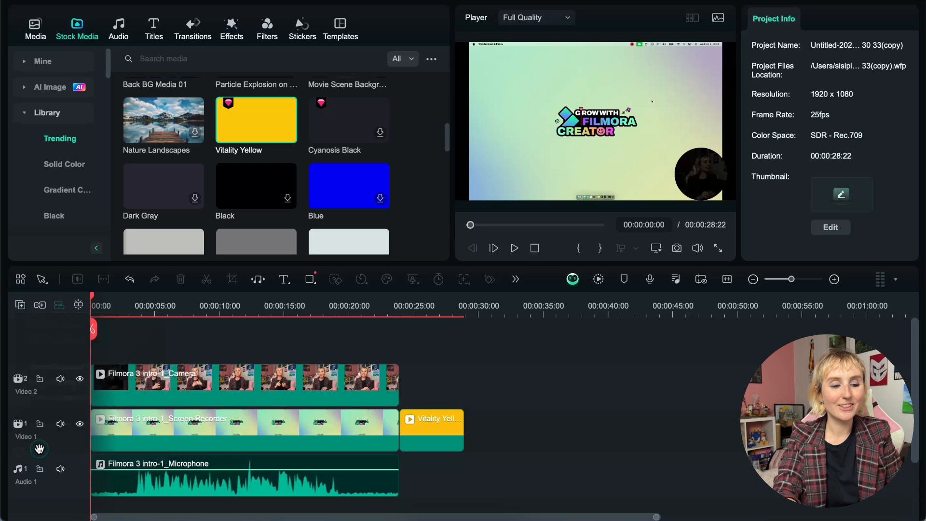
Step: Turn on Auto Ripple and place the Gradient 3 background directly after the Vitality Yellow clip on Video 1
left_click(39, 309)
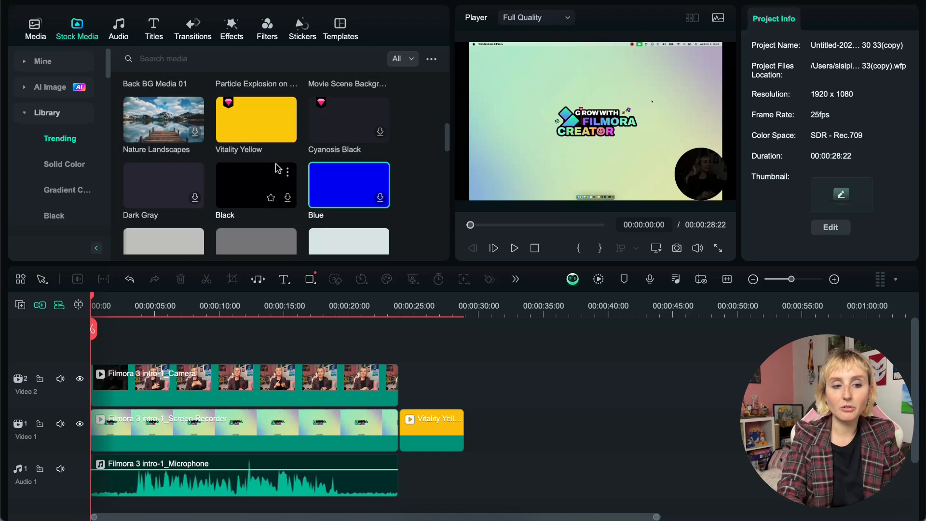
scroll(275, 176, "down", 2)
scroll(277, 169, "down", 2)
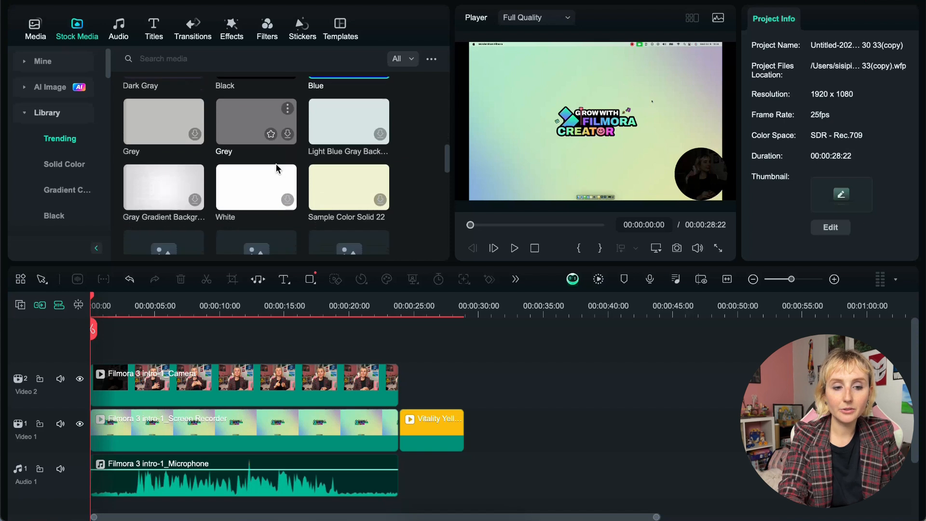
left_click(270, 170)
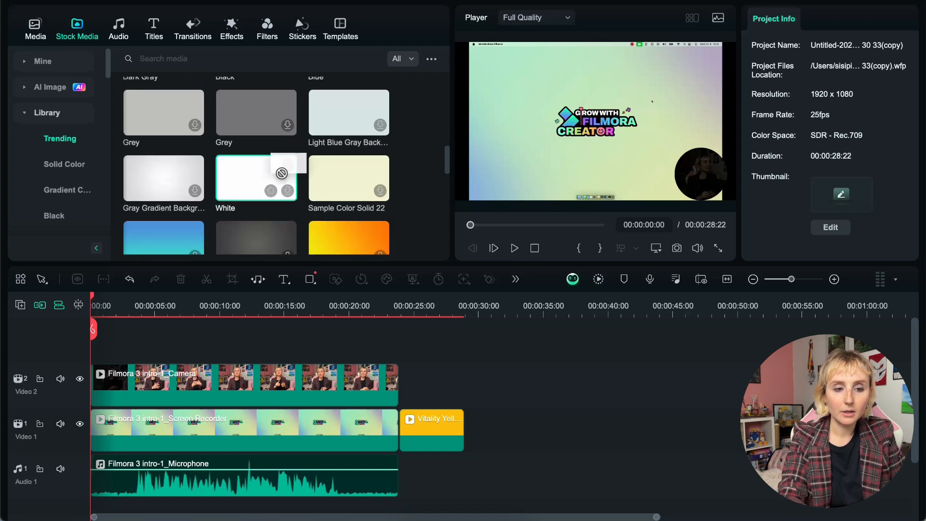
scroll(273, 169, "down", 2)
left_click_drag(349, 193, 504, 427)
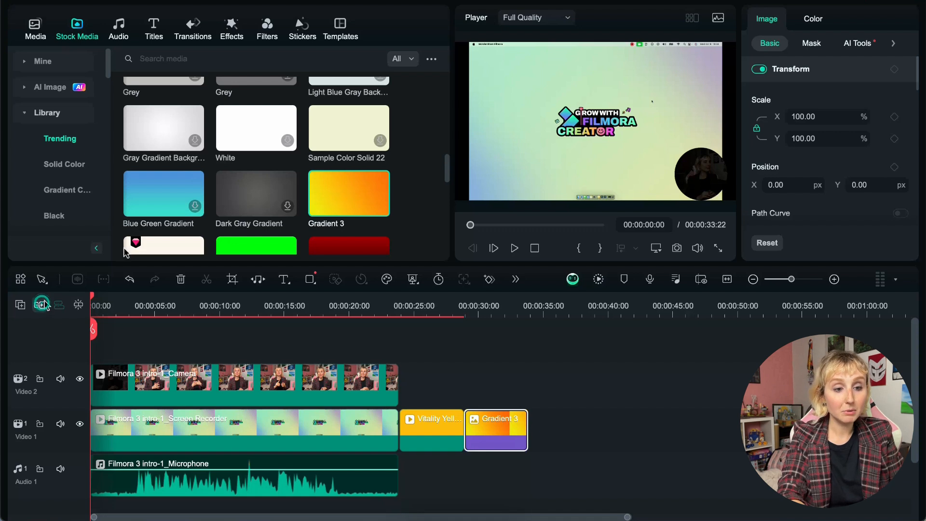
Step: Try placing the Gradient 7 background on the timeline with a gap after Gradient 3, and return it to the library
scroll(323, 212, "down", 3)
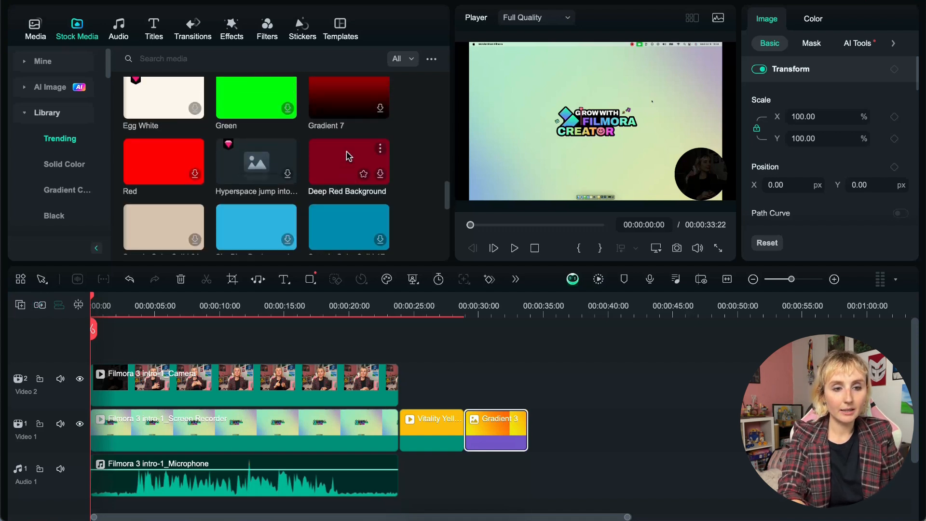
scroll(333, 183, "up", 2)
left_click_drag(345, 164, 748, 460)
left_click_drag(739, 415, 384, 215)
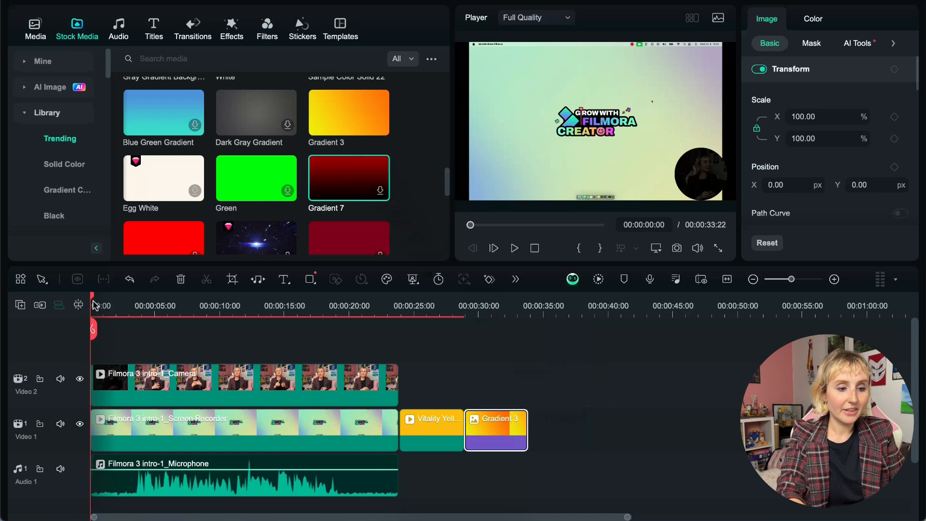
Step: Turn Auto Ripple back on for the timeline
left_click(44, 306)
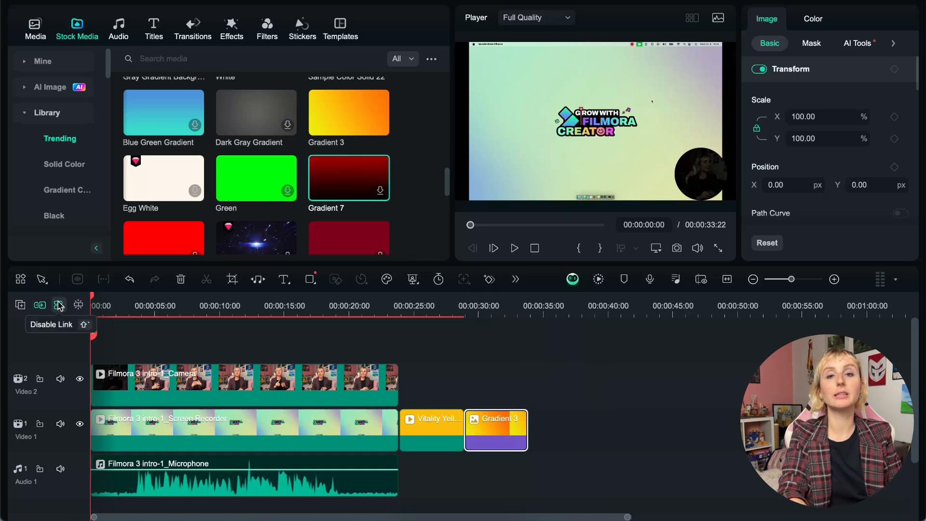
Step: Try moving the intro Screen Recorder clip along Video 1 with track linking on and off
left_click(108, 419)
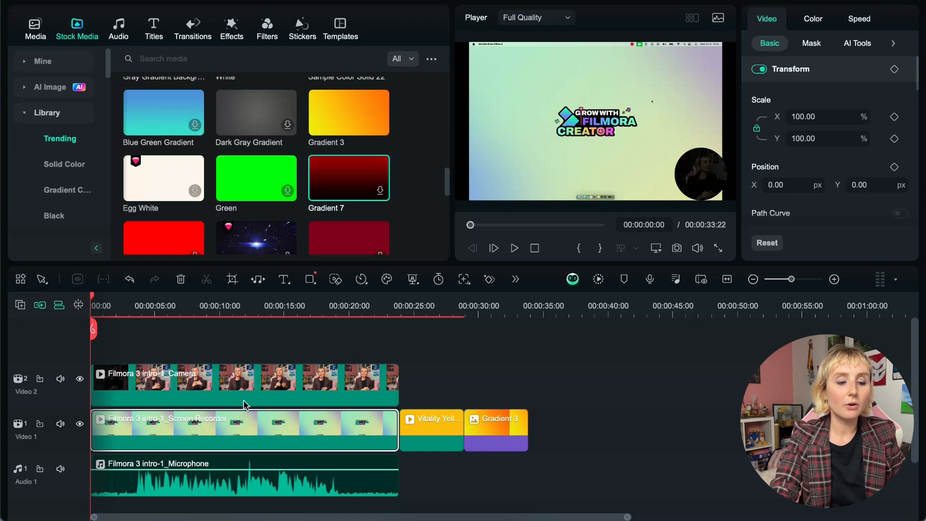
left_click_drag(233, 424, 120, 417)
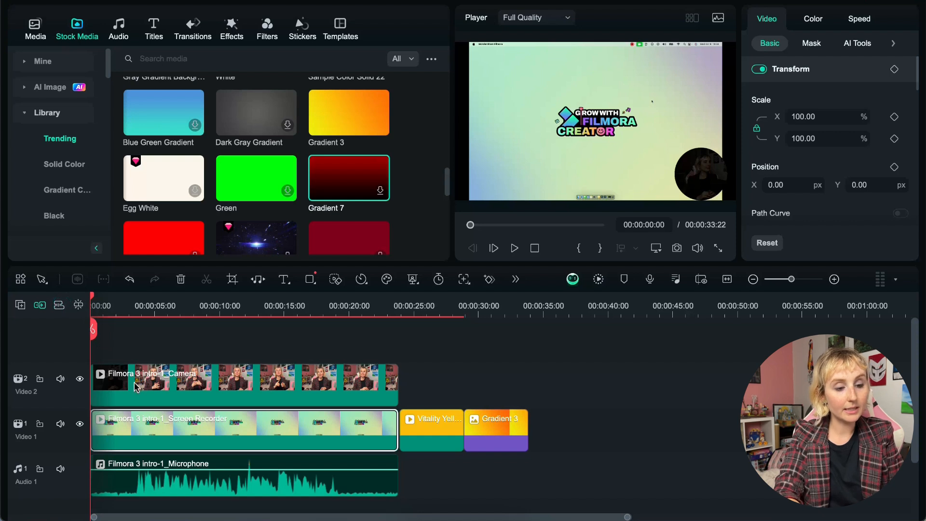
left_click_drag(142, 423, 105, 416)
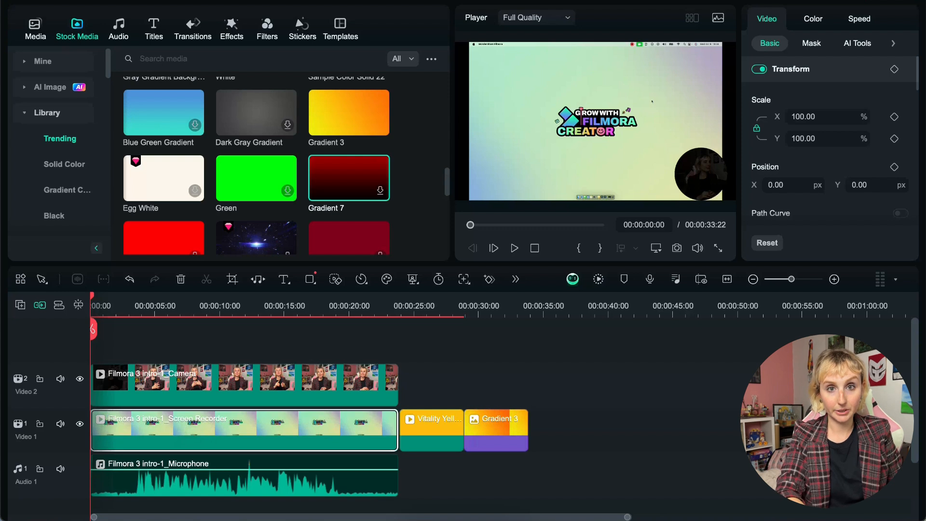
Step: Turn on timeline snapping and try moving the Gradient 3 clip against the end of the Video 2 camera clip
left_click(79, 305)
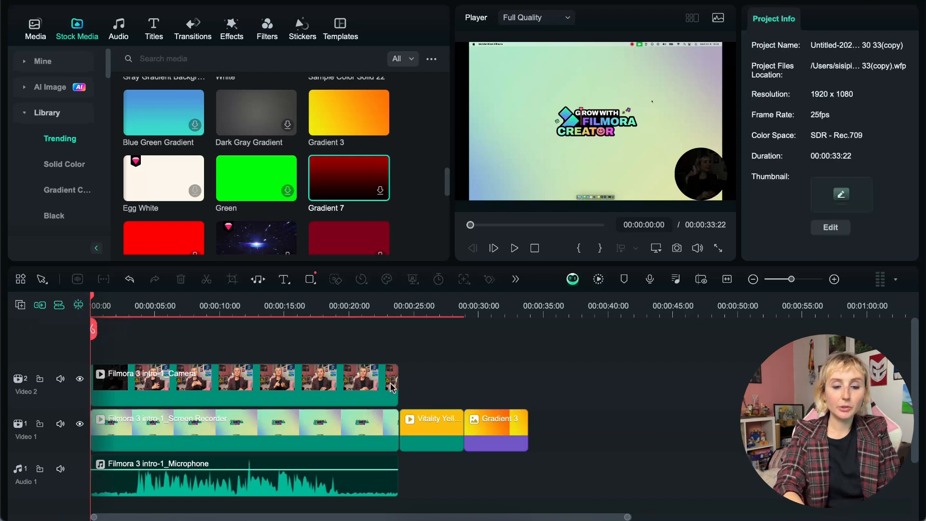
left_click_drag(472, 419, 417, 381)
left_click(434, 440)
mouse_move(434, 440)
left_mouse_down()
mouse_move(431, 423)
mouse_move(368, 350)
mouse_move(380, 350)
mouse_move(363, 348)
mouse_move(425, 429)
left_mouse_up()
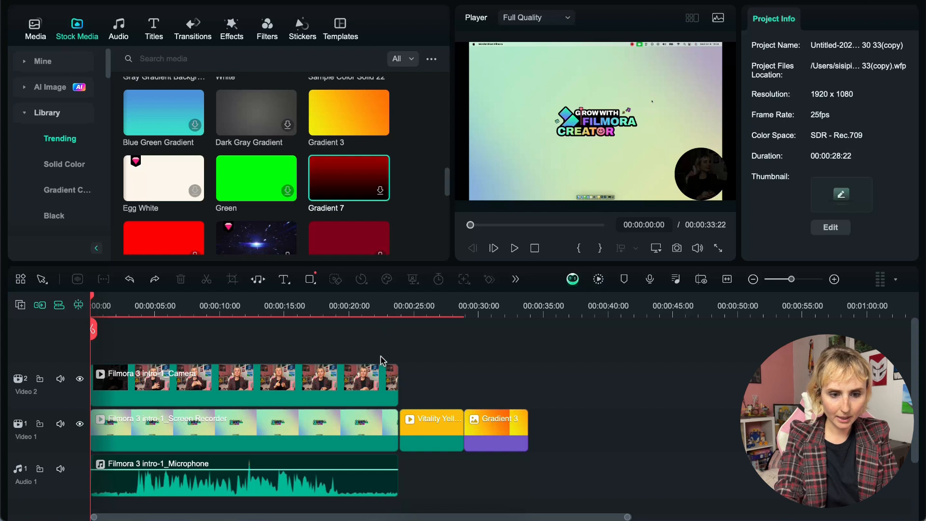
Step: Try different timeline zoom levels and fit the whole project to the timeline width
scroll(381, 367, "up", 2)
scroll(372, 438, "down", 4)
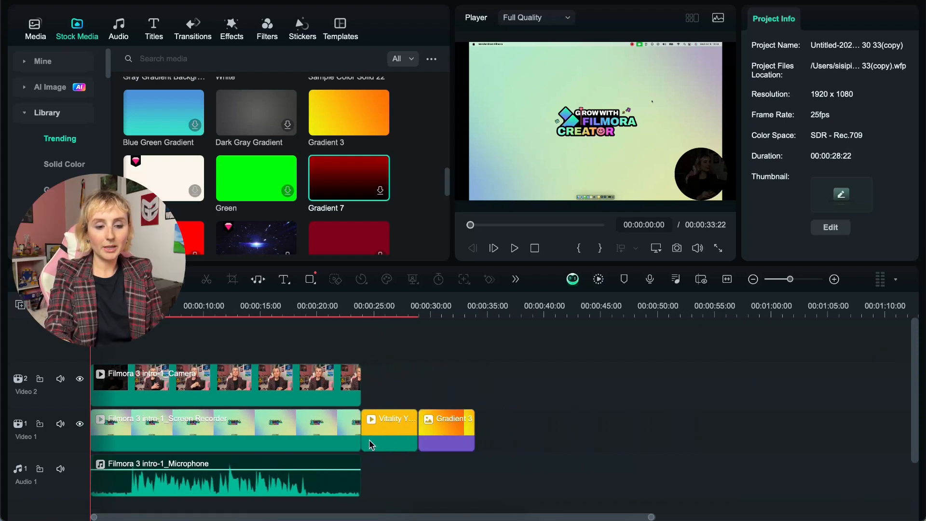
scroll(372, 445, "up", 3)
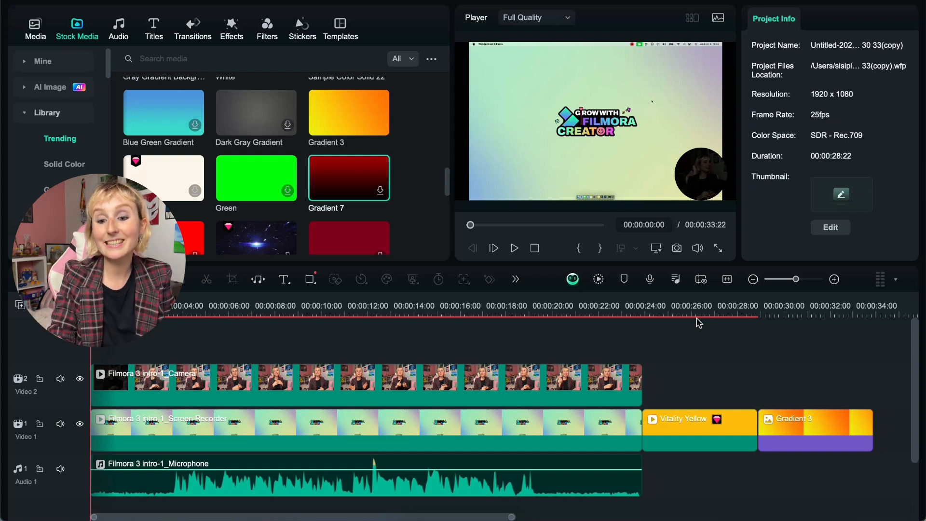
left_click(835, 279)
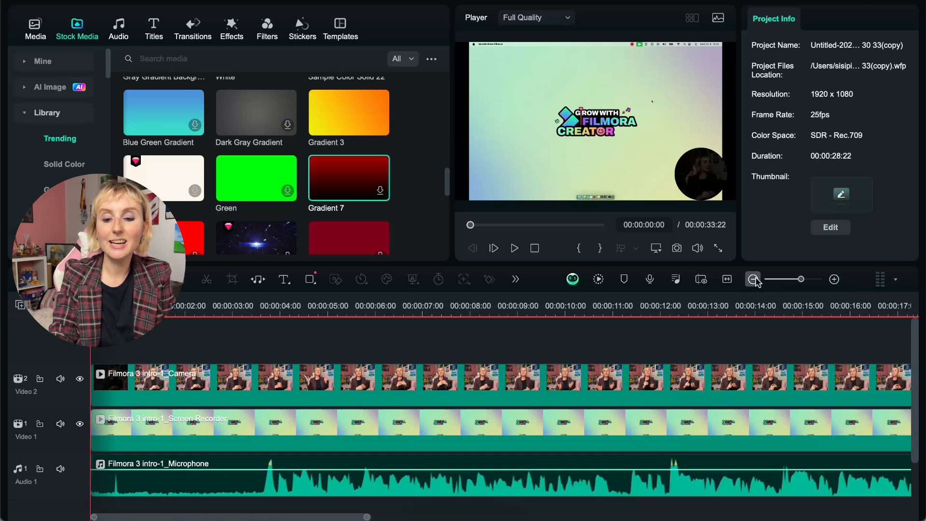
left_click(753, 279)
mouse_move(791, 280)
left_mouse_down()
mouse_move(770, 281)
mouse_move(793, 284)
left_mouse_up()
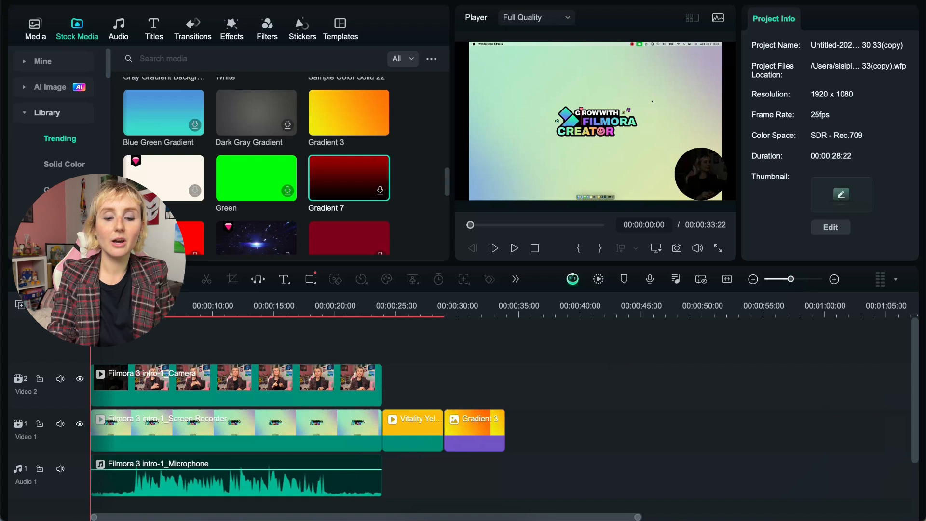
left_click_drag(639, 515, 564, 509)
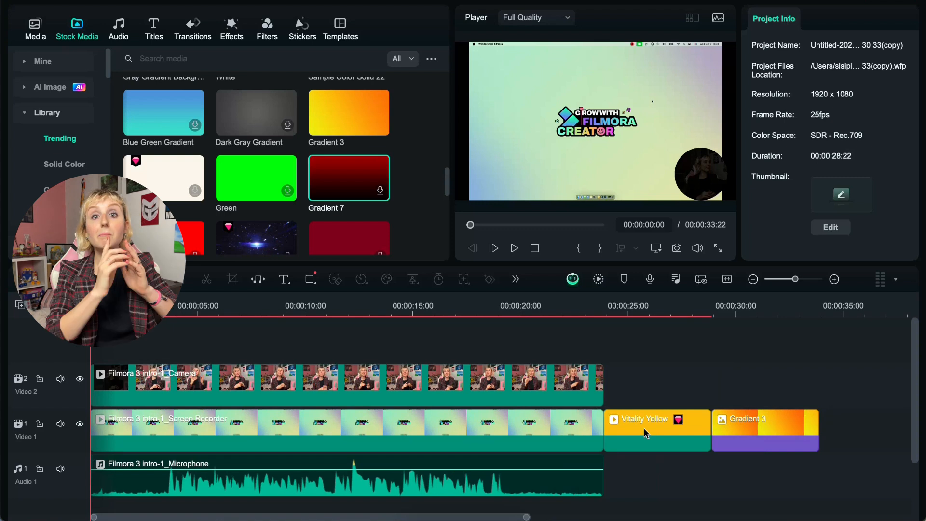
left_click(729, 282)
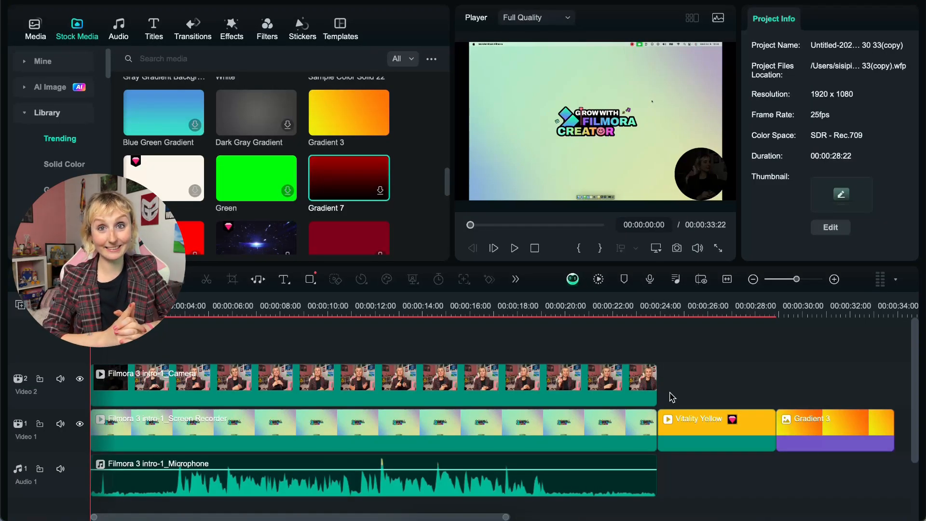
Step: Cut the Vitality Yellow clip from Video 1 and paste it directly after Gradient 3
right_click(685, 424)
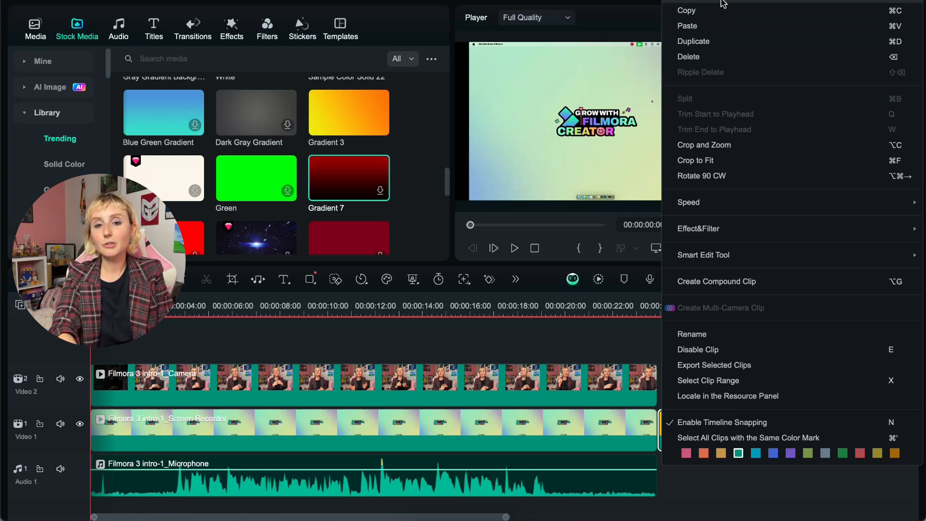
left_click(722, 2)
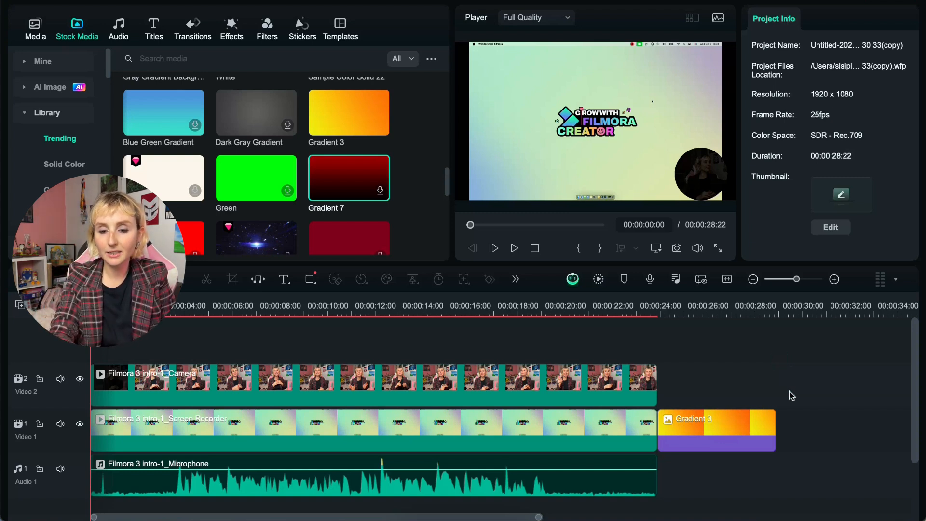
right_click(784, 428)
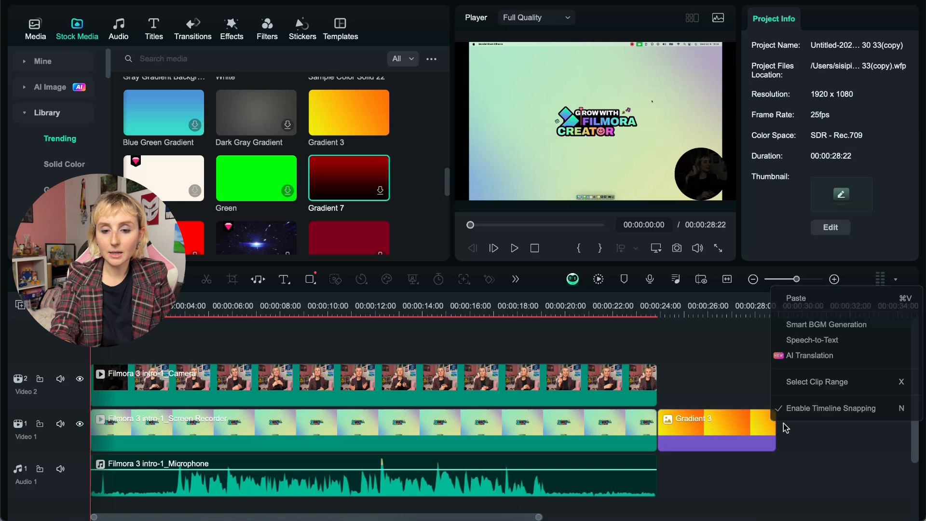
left_click(733, 341)
left_click_drag(91, 344, 775, 340)
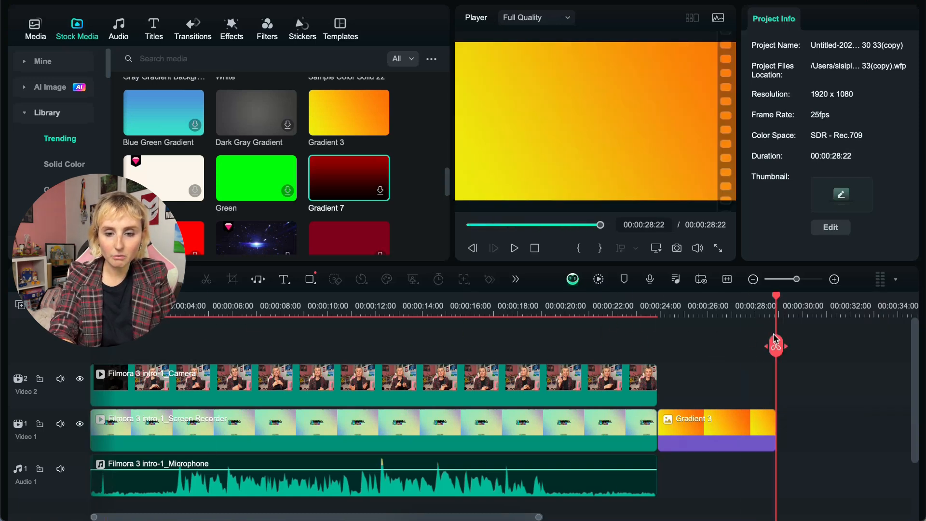
right_click(810, 341)
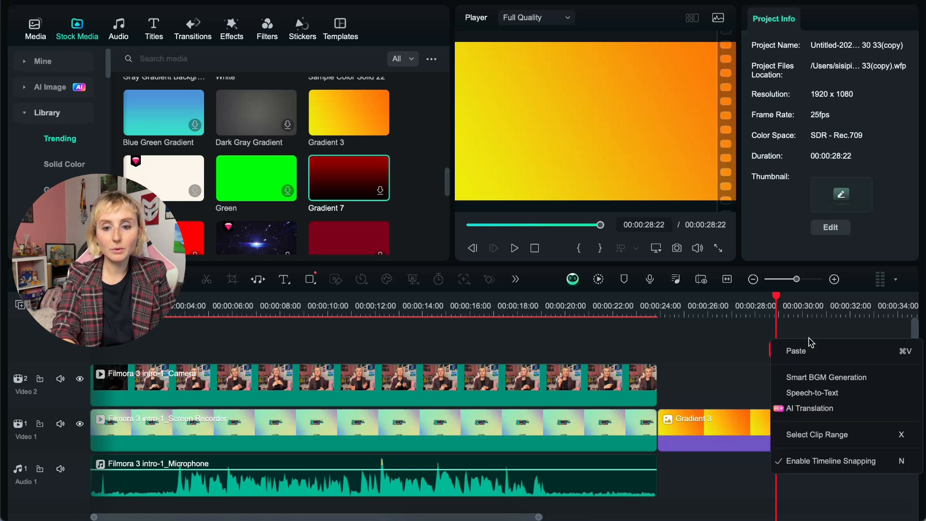
left_click(804, 351)
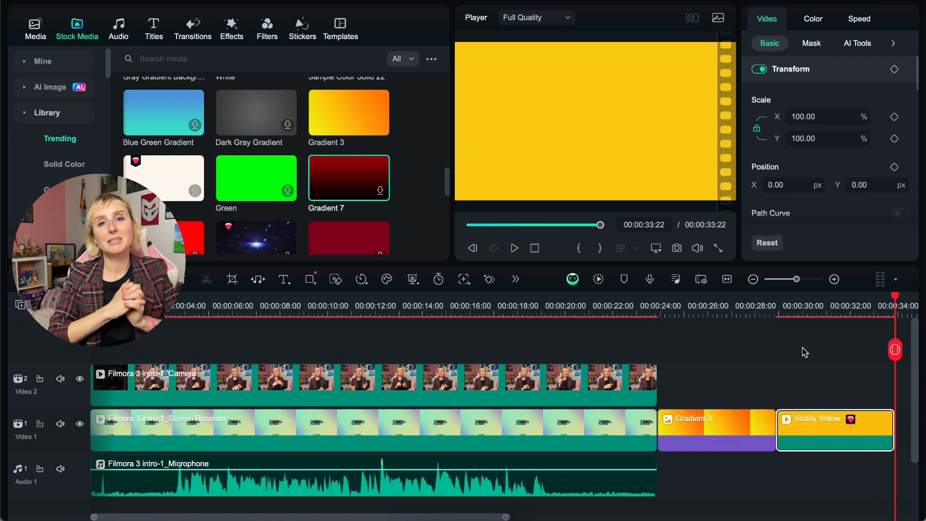
Step: Copy the Gradient 3 clip and paste the copy directly after Vitality Yellow on Video 1
right_click(729, 421)
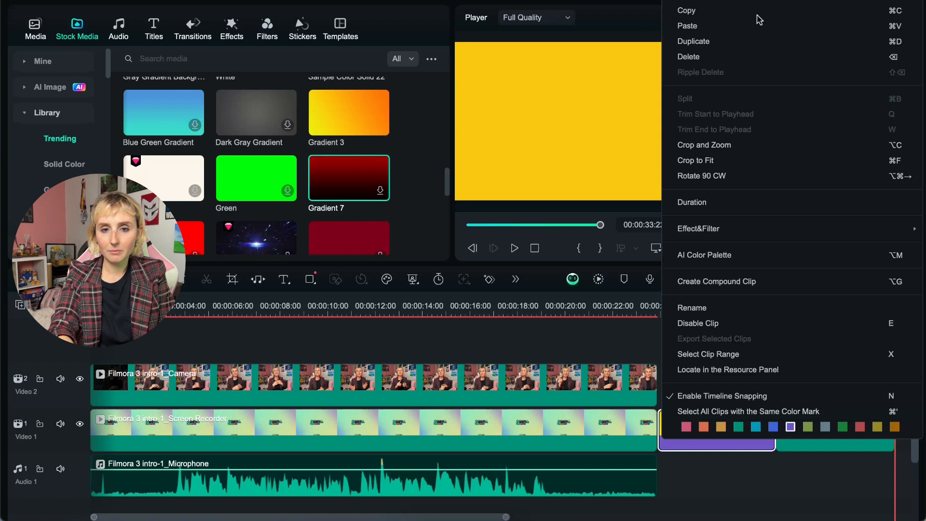
left_click(759, 18)
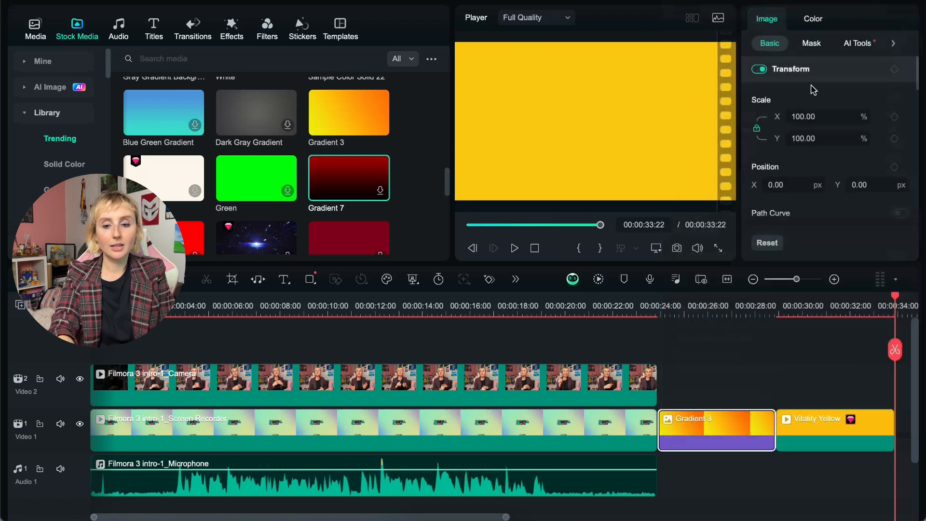
left_click(776, 336)
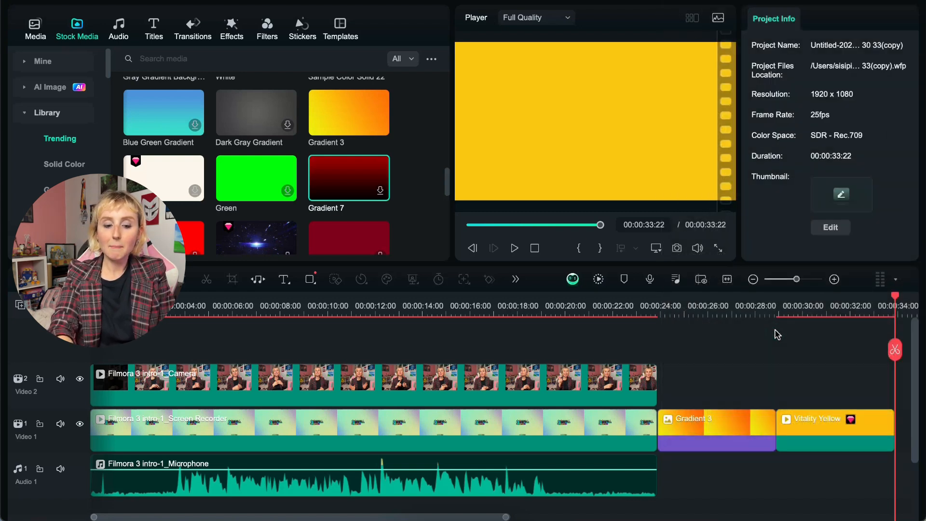
key("super+v")
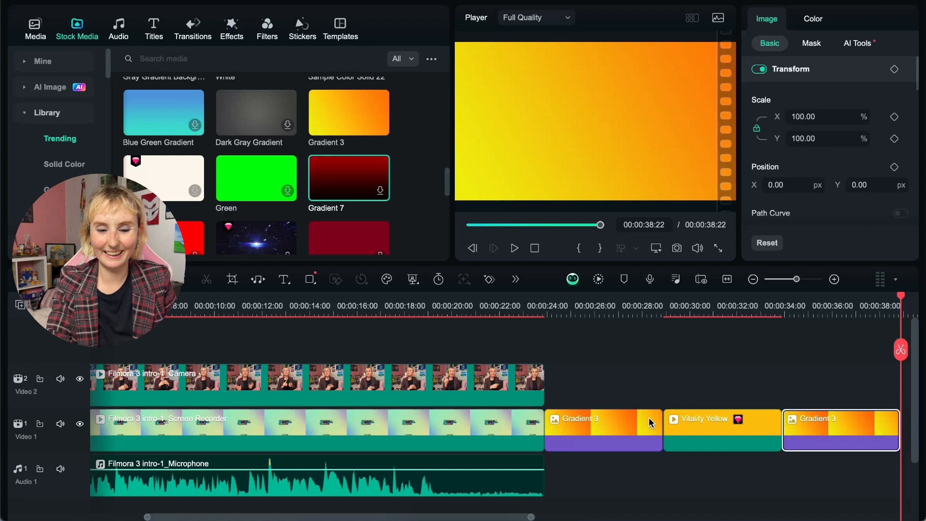
Step: Duplicate the Vitality Yellow clip to the end of Video 1
right_click(680, 424)
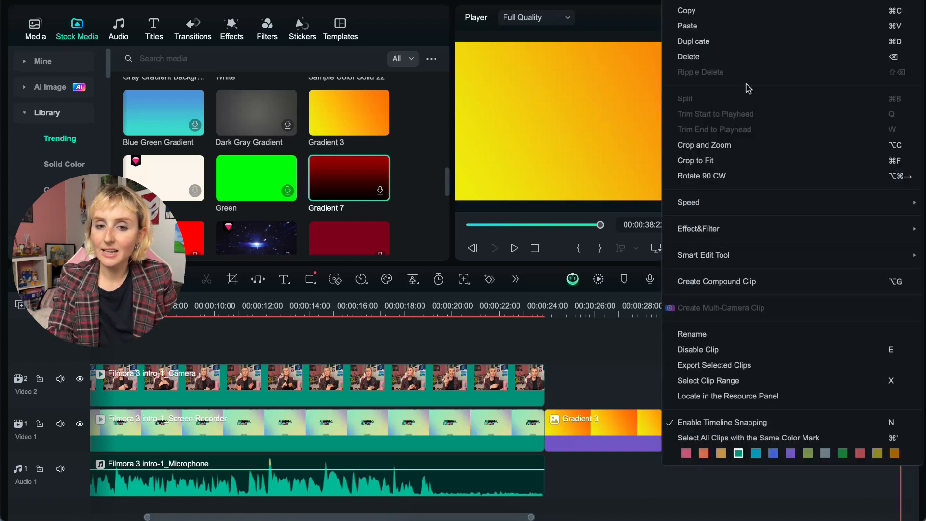
left_click(739, 42)
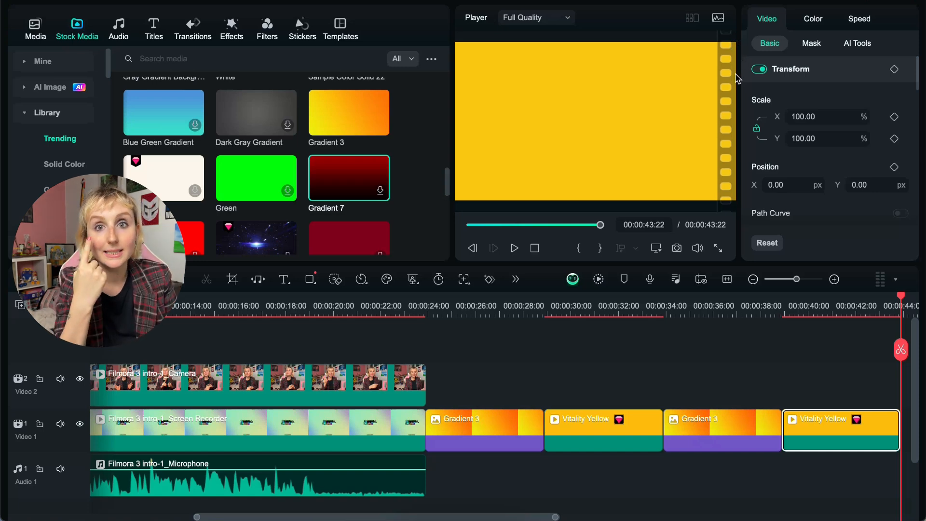
key("Up")
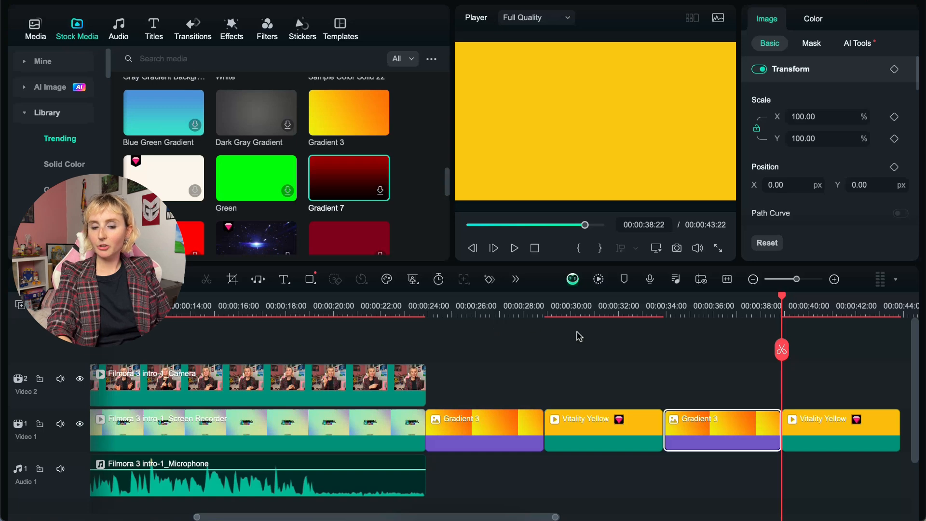
Step: Try a plain delete of the Vitality Yellow clip between the two Gradient 3 clips, and undo the deletion
left_click(618, 433)
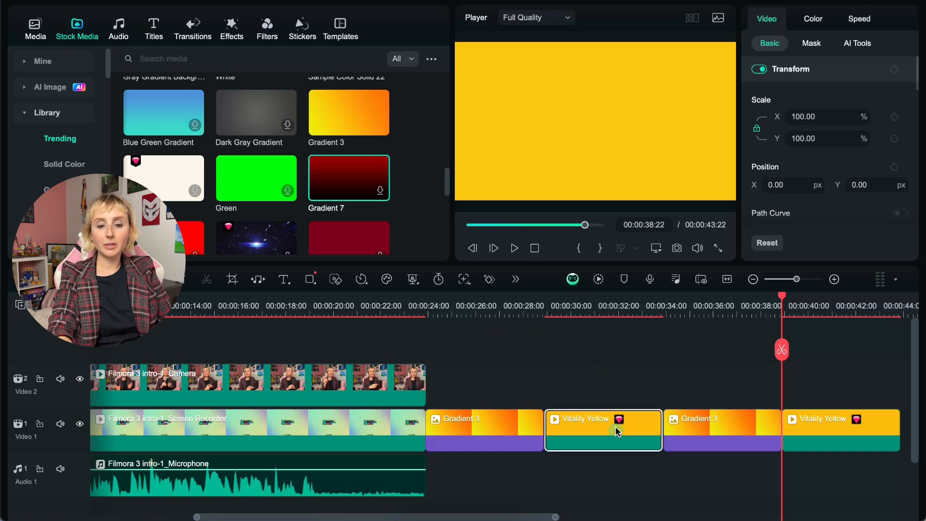
right_click(616, 429)
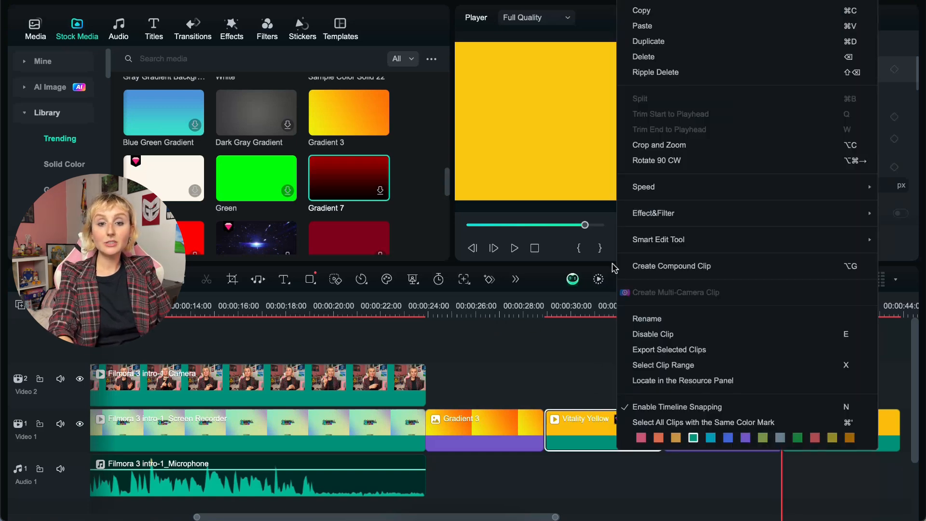
left_click(685, 57)
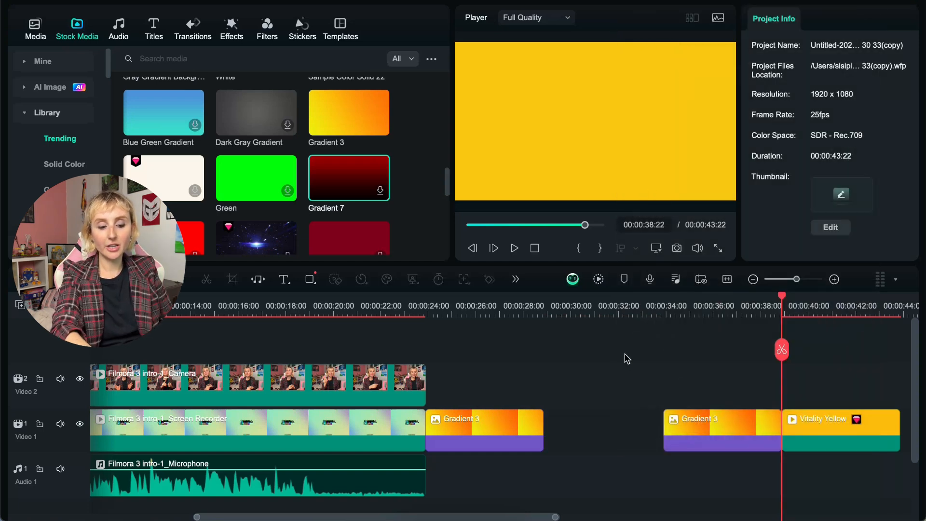
key("super+z")
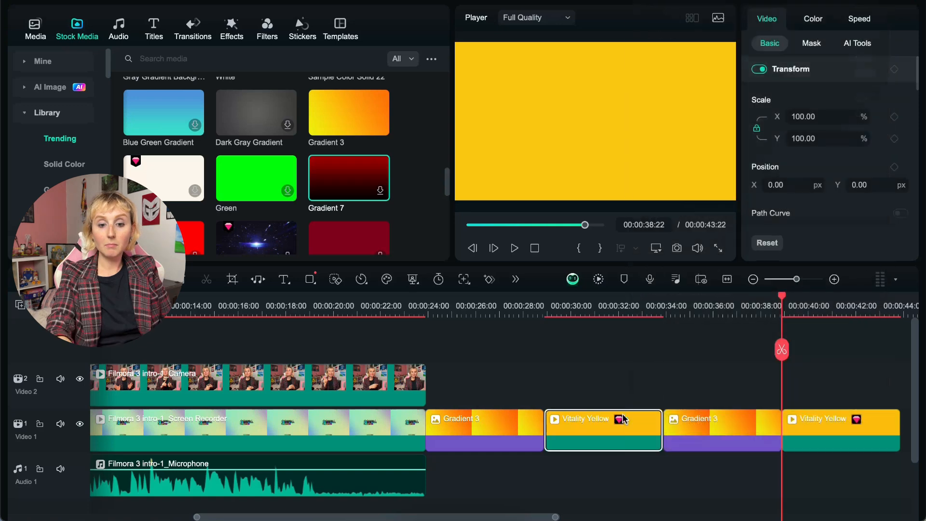
Step: Ripple delete the Vitality Yellow clip between the two Gradient 3 clips
right_click(617, 418)
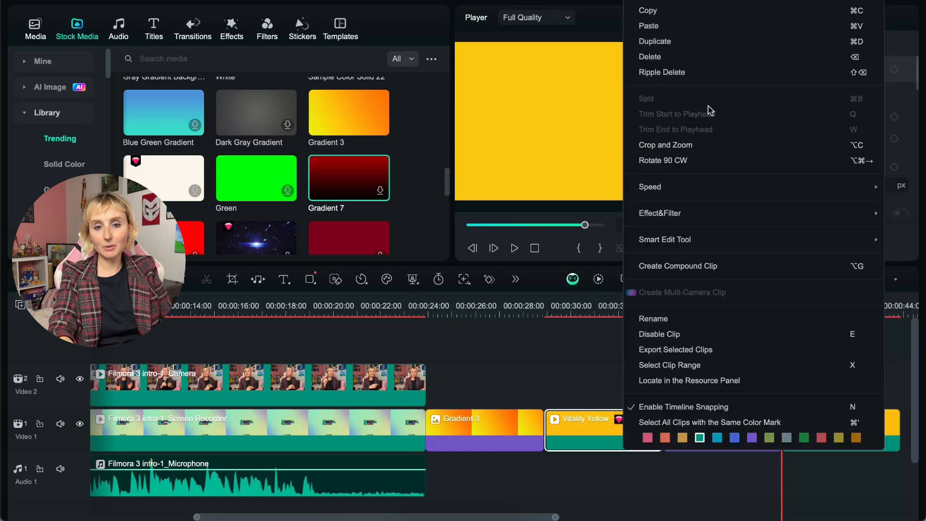
left_click(719, 72)
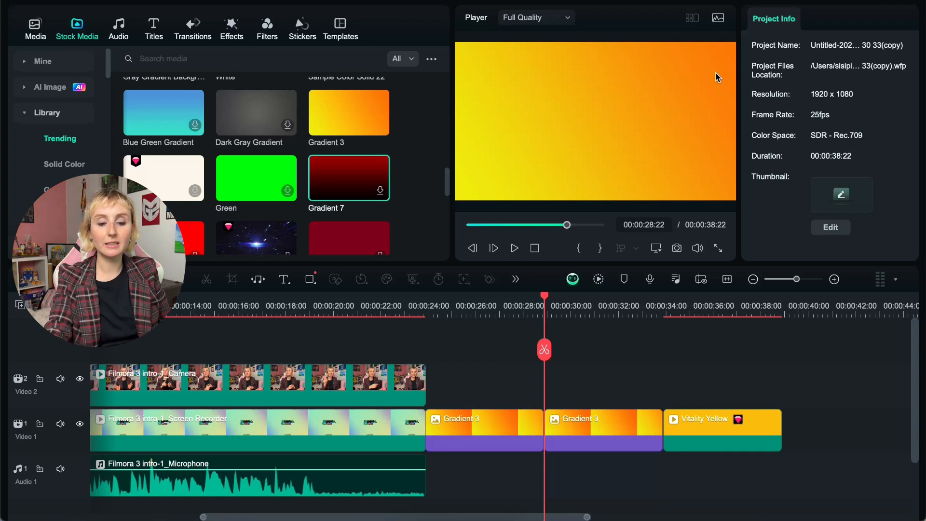
Step: Split the second Gradient 3 clip near its middle at 00:00:31:11
left_click(611, 414)
left_click_drag(547, 345, 606, 340)
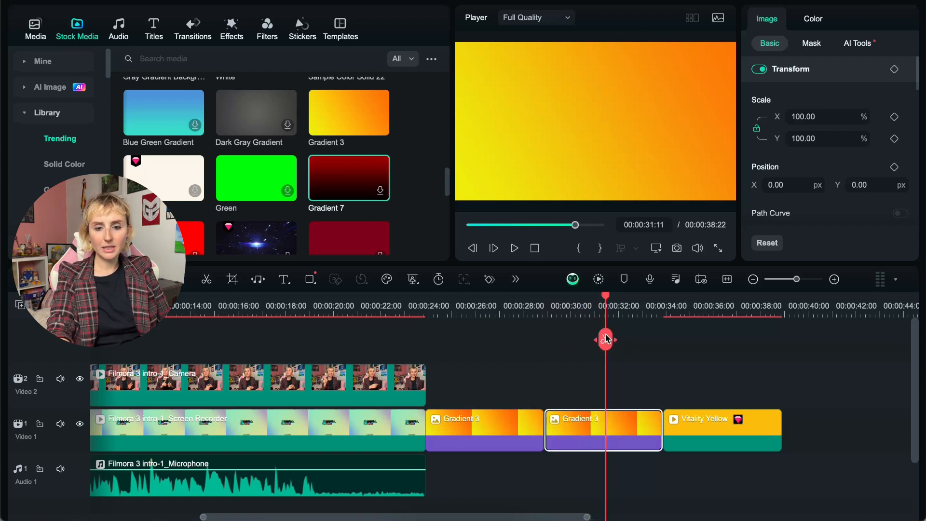
right_click(606, 424)
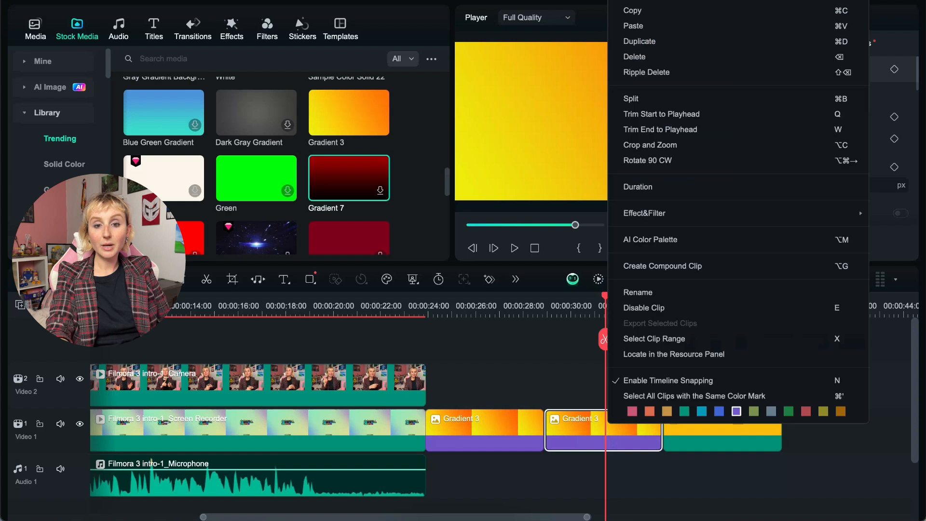
left_click(663, 100)
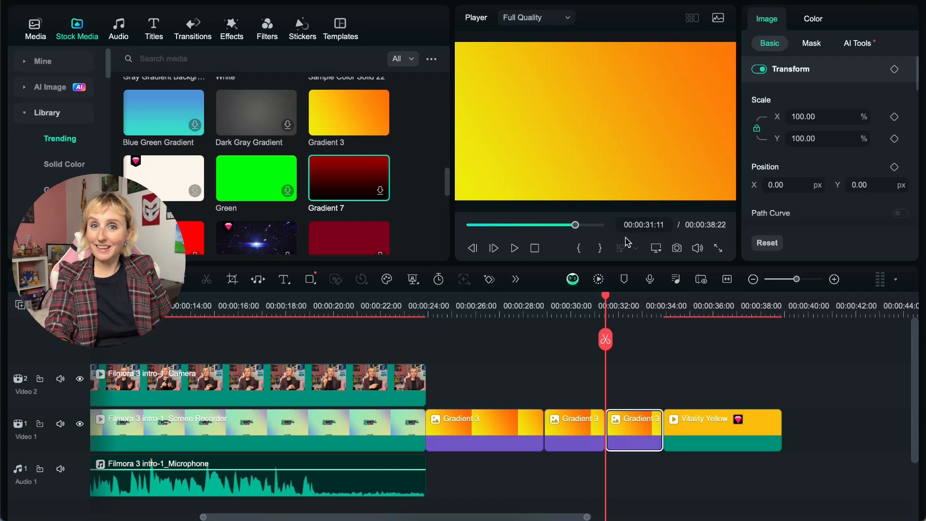
Step: Trim the start of the Microphone clip on Audio 1 to the beginning of the speech at 00:00:03:16
left_click(562, 341)
scroll(562, 341, "left", 5)
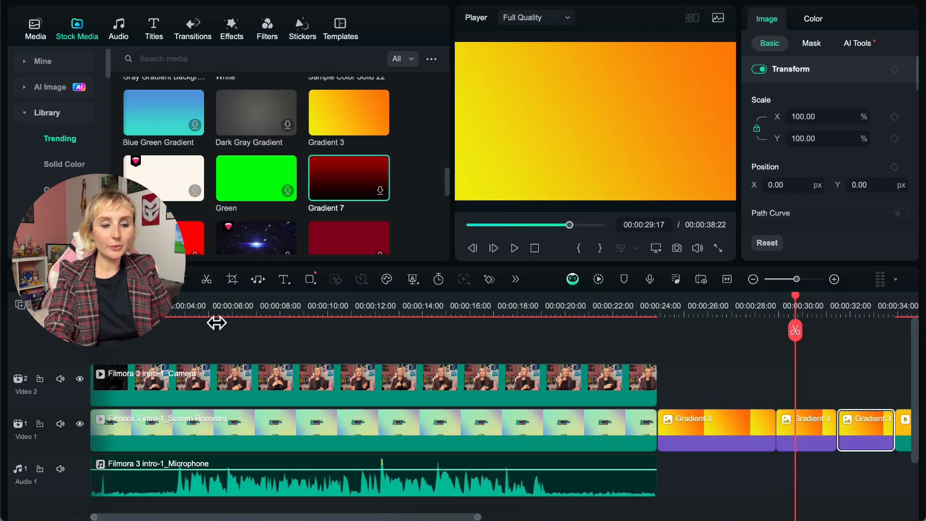
left_click(173, 315)
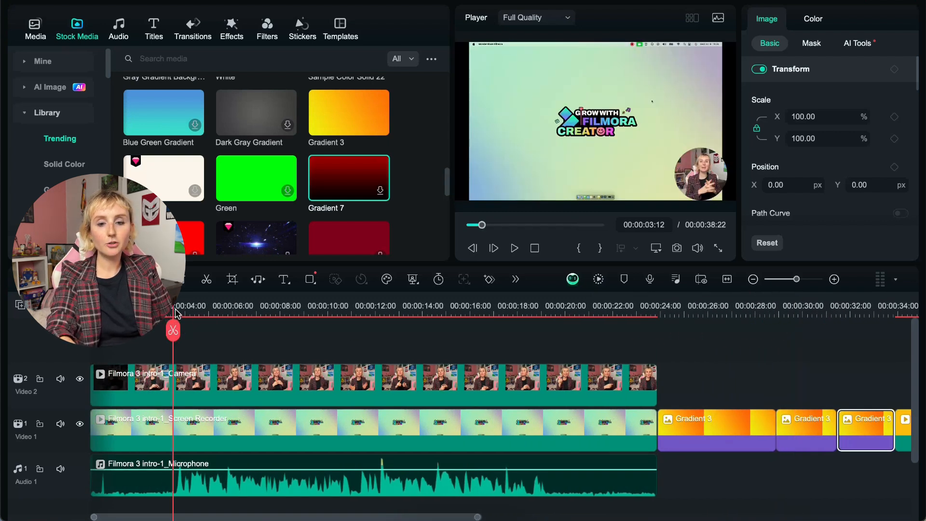
left_click_drag(172, 315, 178, 315)
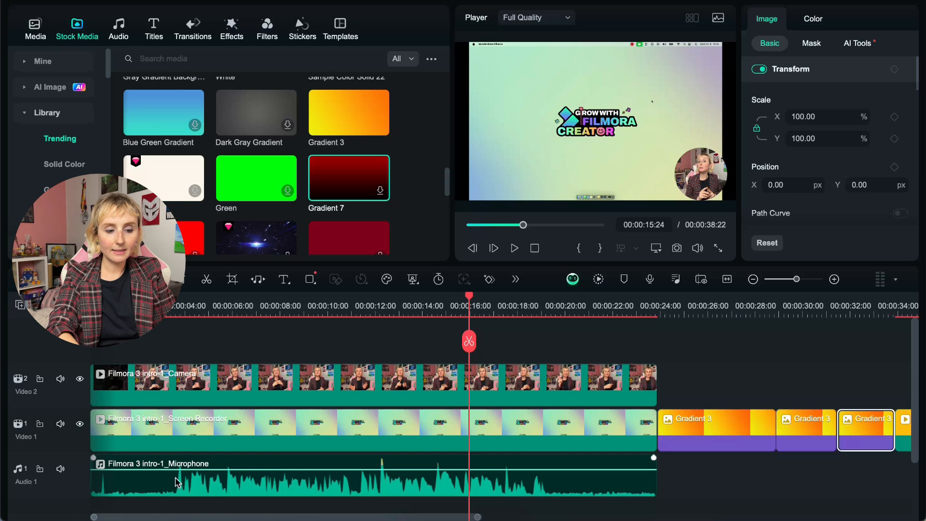
left_click_drag(470, 343, 177, 356)
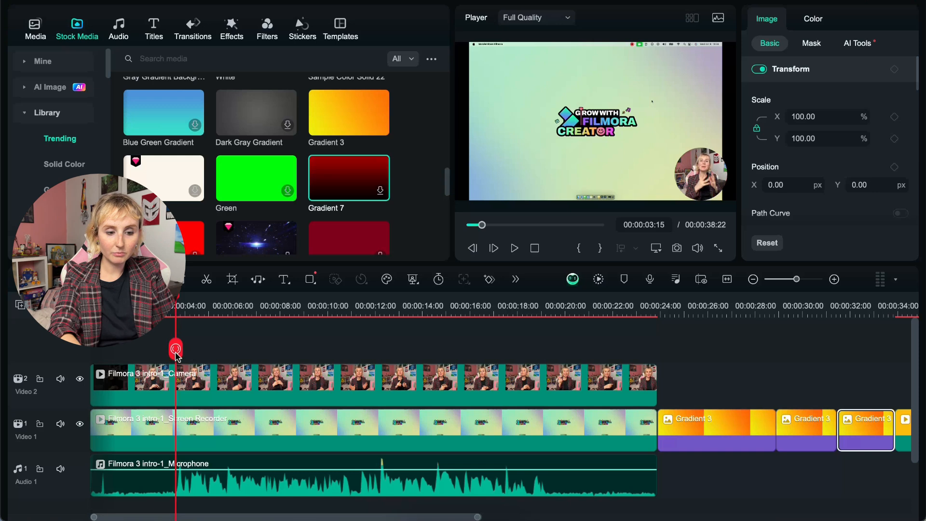
right_click(178, 484)
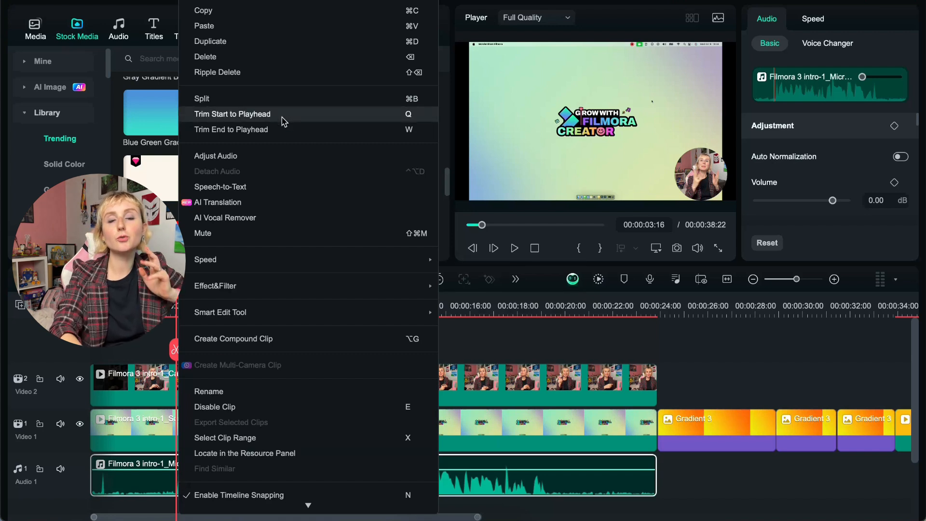
mouse_move(284, 286)
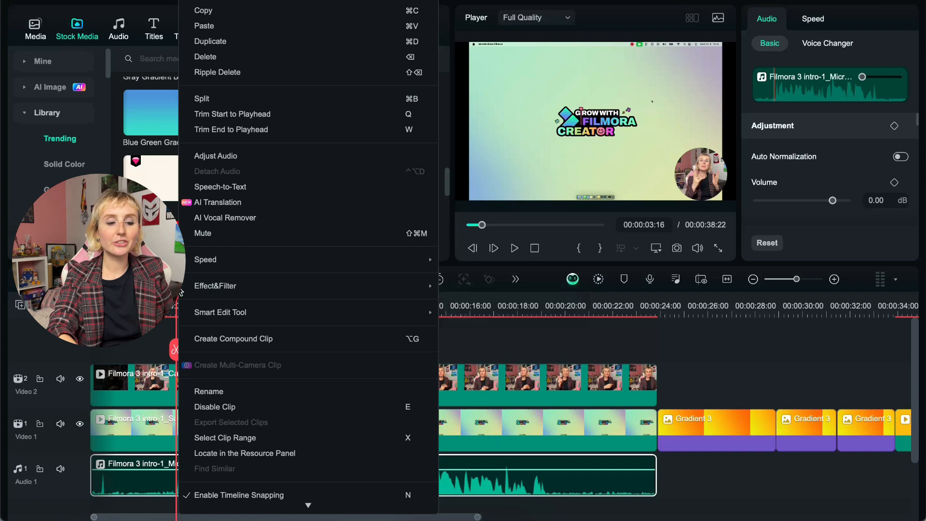
left_click(238, 120)
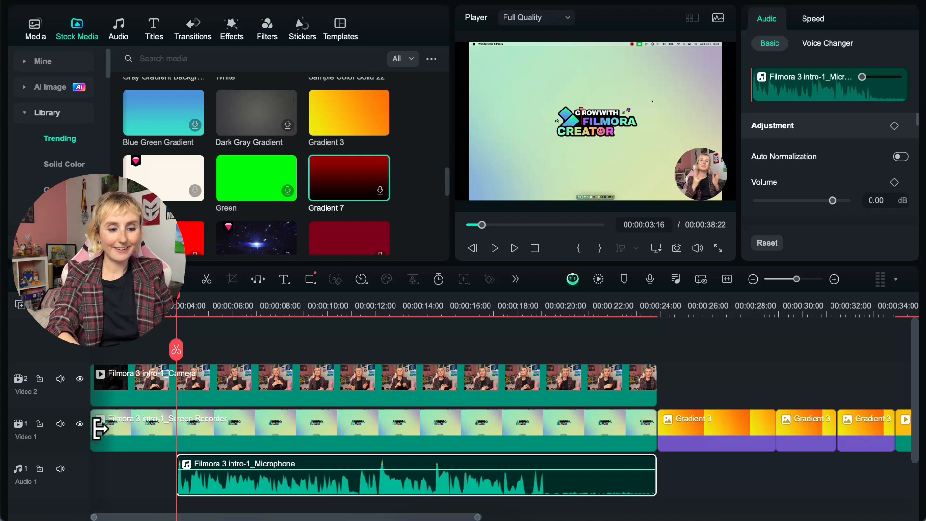
left_click(99, 428)
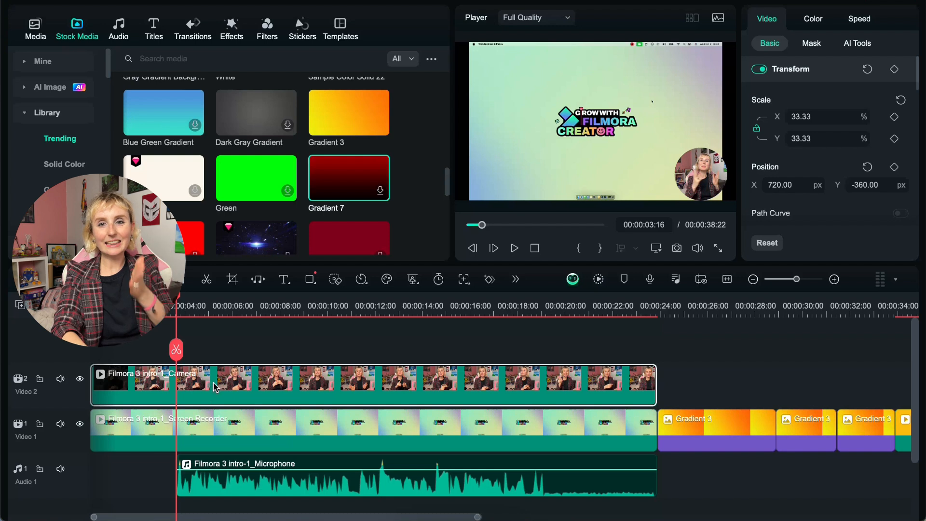
Step: Trim the end of the Microphone clip to the point where the speech stops, at 00:00:19:04
left_click(539, 356)
left_click_drag(176, 351, 547, 336)
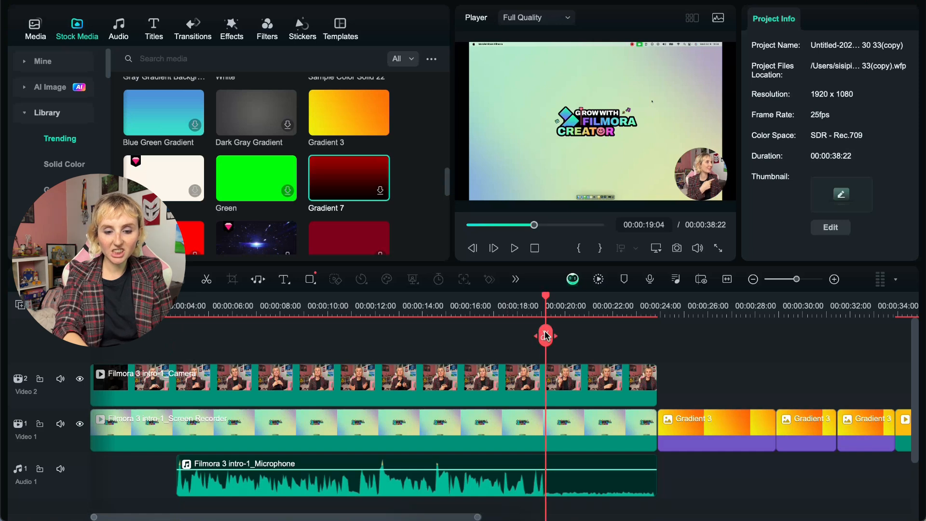
right_click(552, 487)
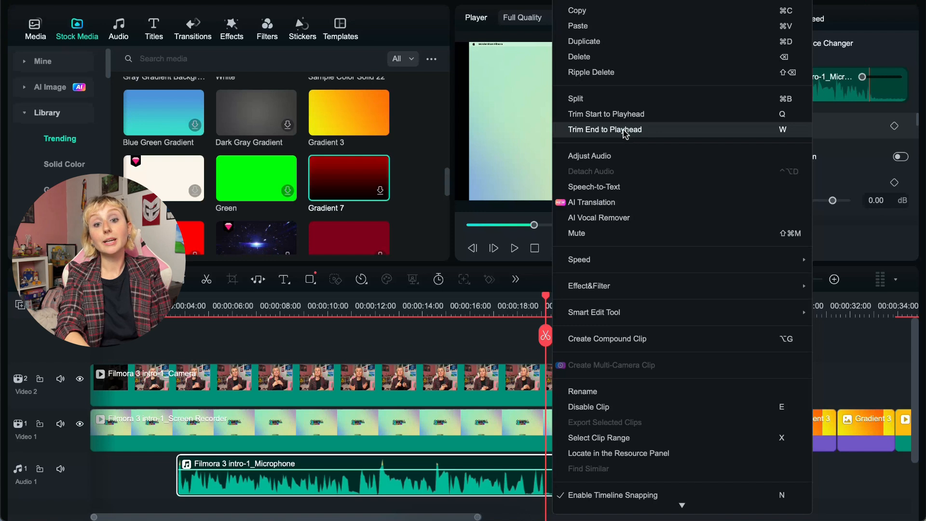
left_click(626, 131)
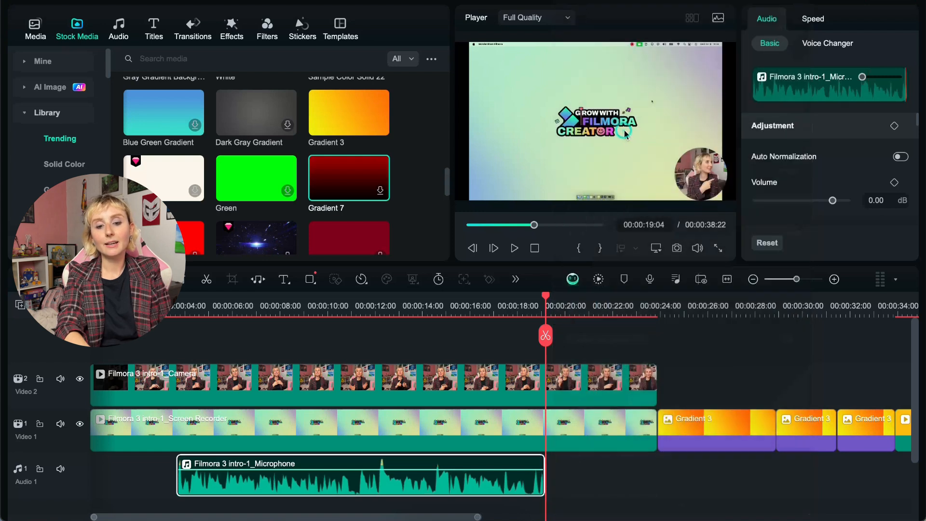
Step: Crop the Screen Recorder clip to an area of about 1306 x 816 around the Filmora Creator logo, keeping the original ratio
left_click(616, 368)
left_click(556, 424)
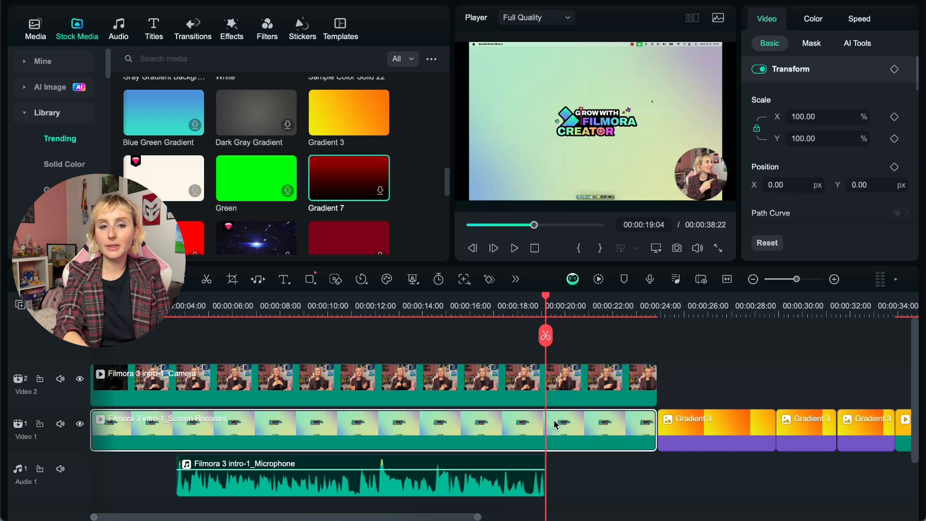
right_click(556, 425)
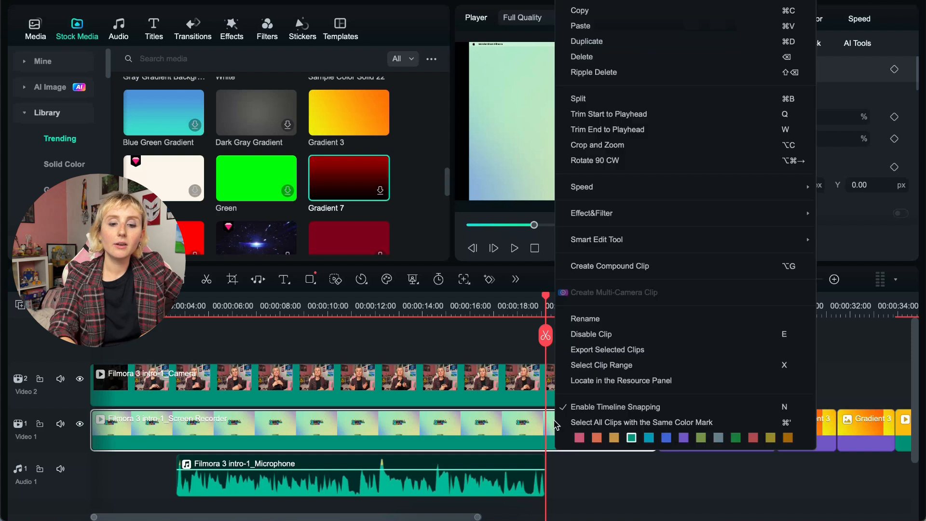
left_click(622, 150)
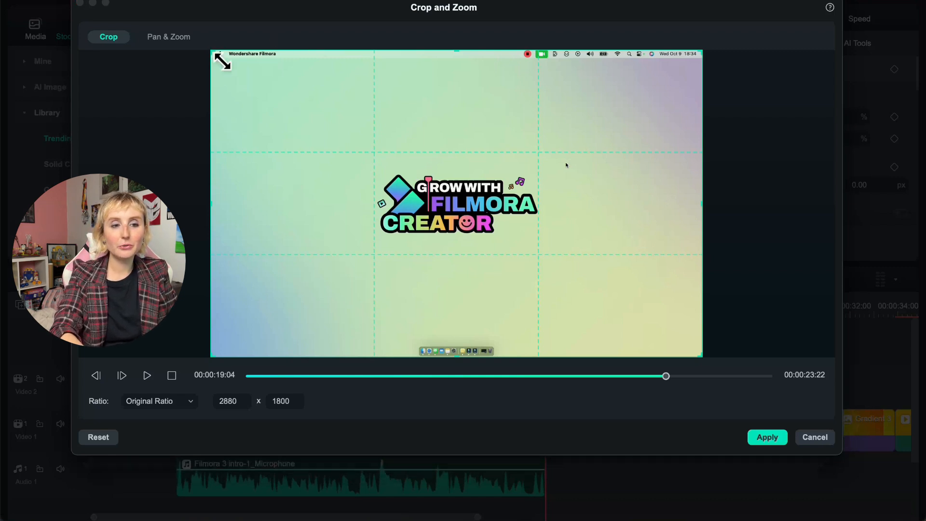
left_click_drag(213, 51, 364, 128)
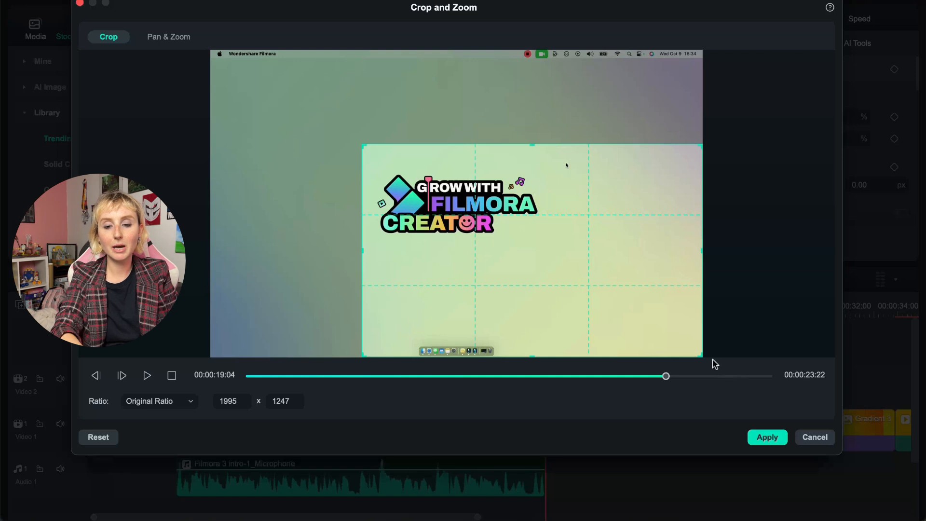
left_click_drag(702, 353, 548, 182)
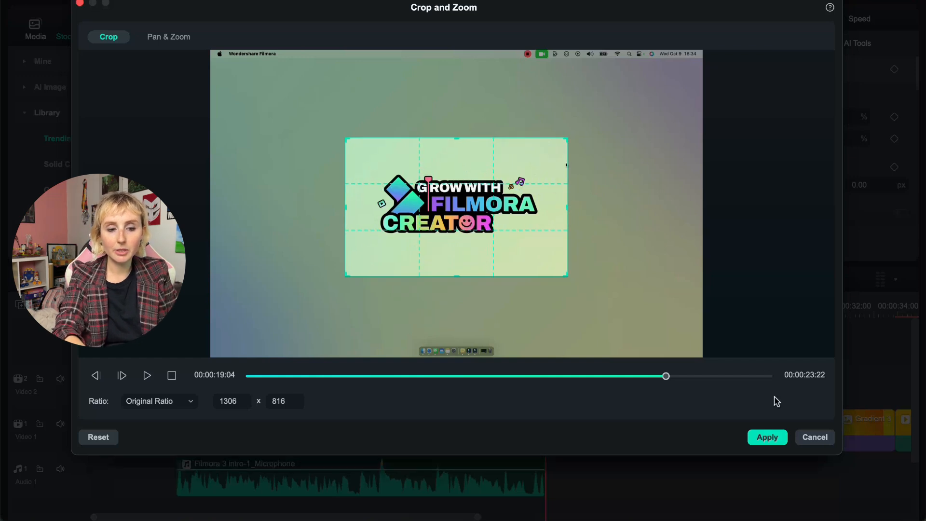
left_click(768, 437)
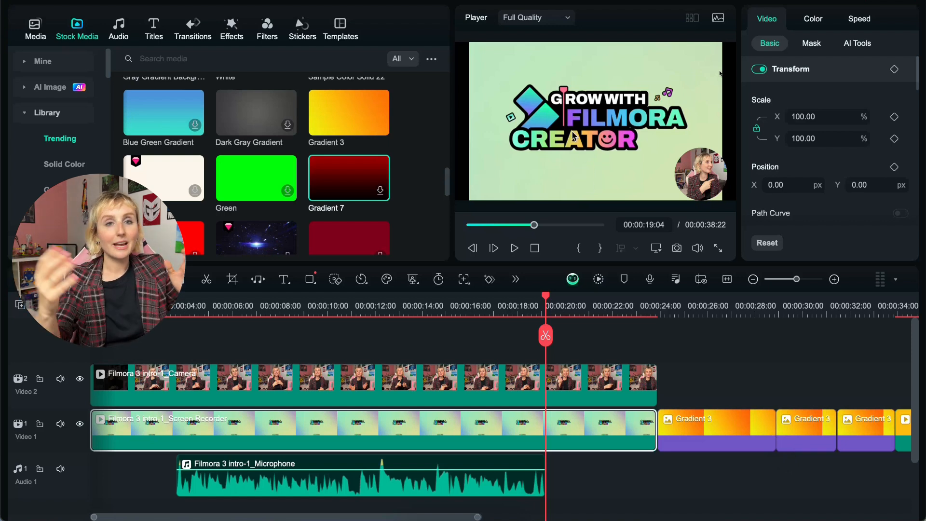
Step: Rotate the Screen Recorder clip 90 degrees clockwise twice so it is upside down
left_click(462, 436)
right_click(462, 437)
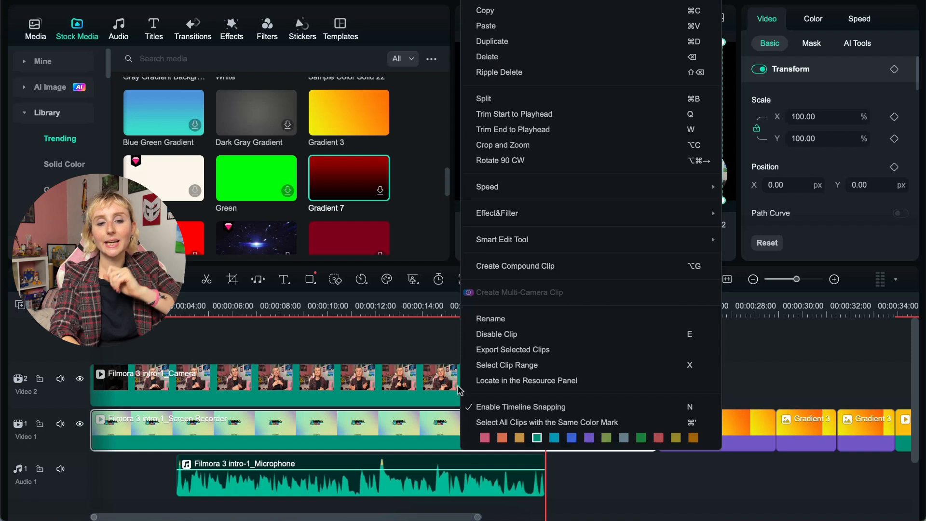
left_click(539, 162)
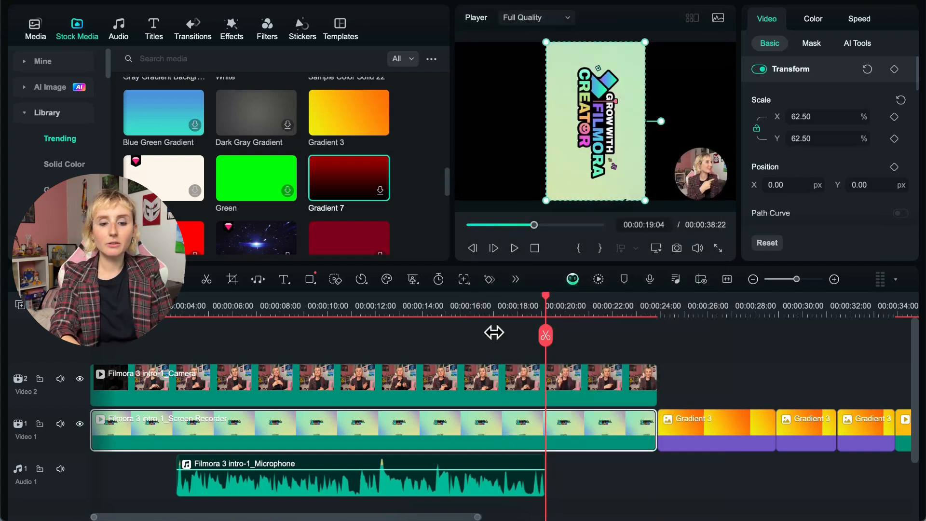
right_click(468, 429)
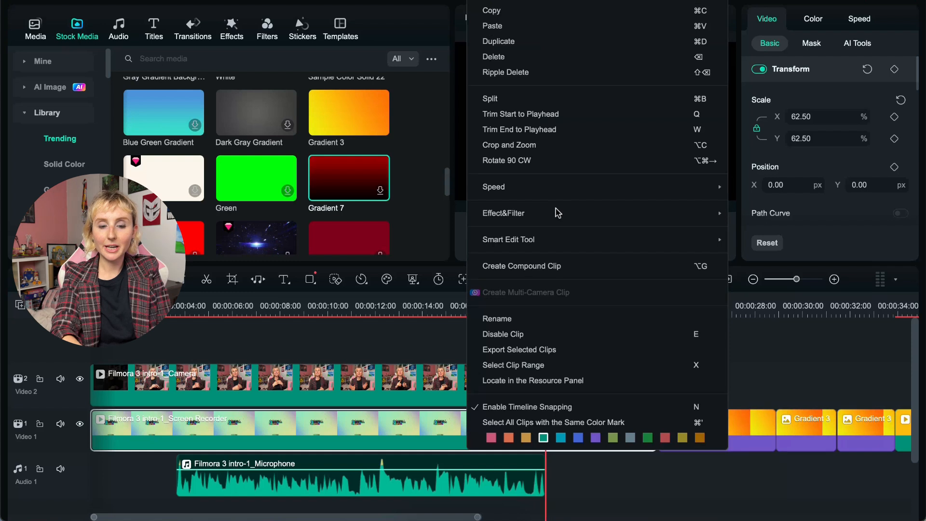
left_click(559, 162)
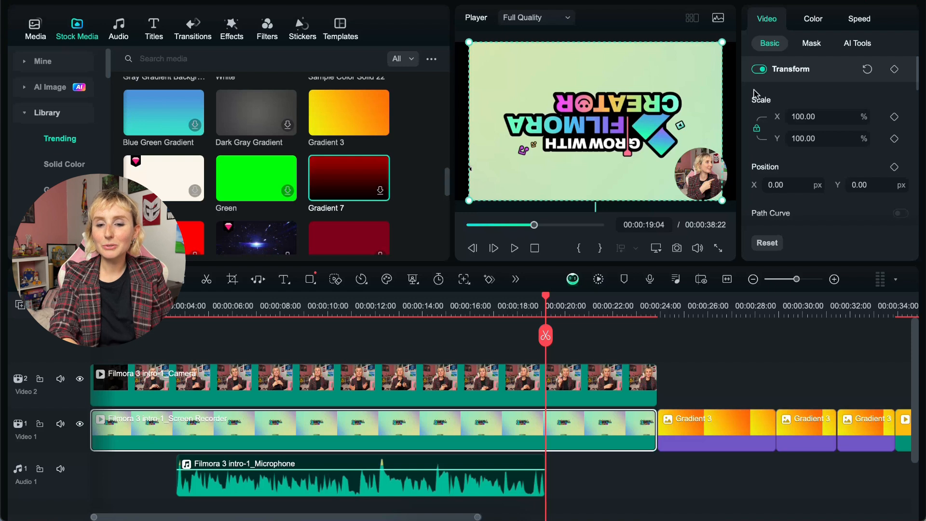
Step: Try a free rotation of the Screen Recorder clip to about -433 degrees, and deselect the clip
scroll(775, 114, "down", 1)
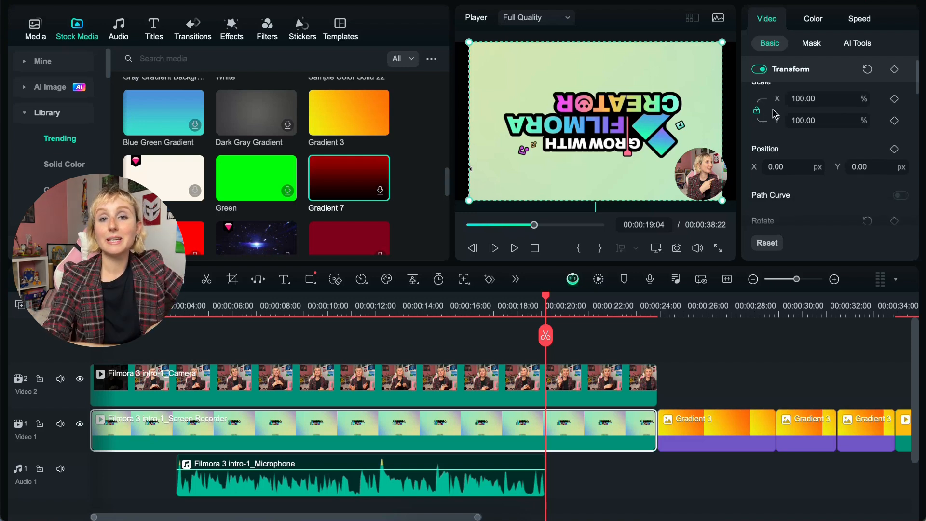
scroll(787, 115, "down", 3)
left_click_drag(760, 189, 737, 182)
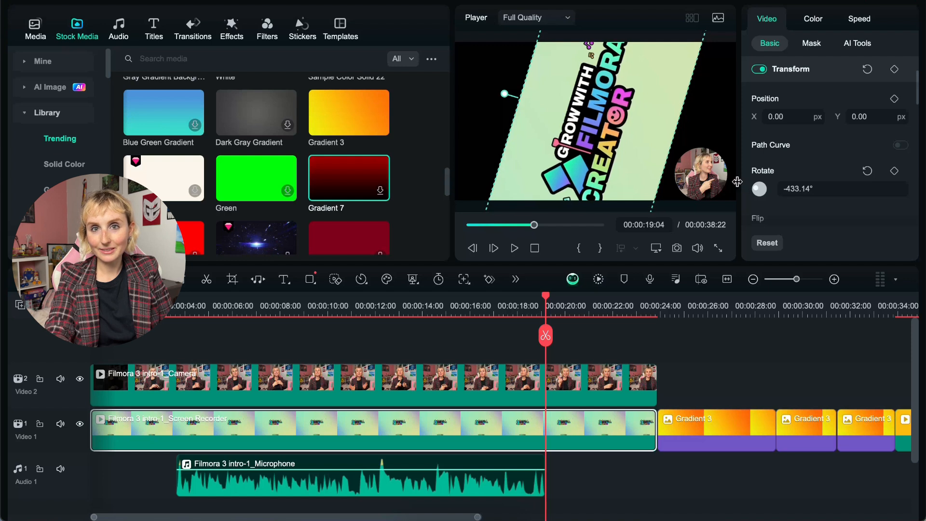
left_click(581, 350)
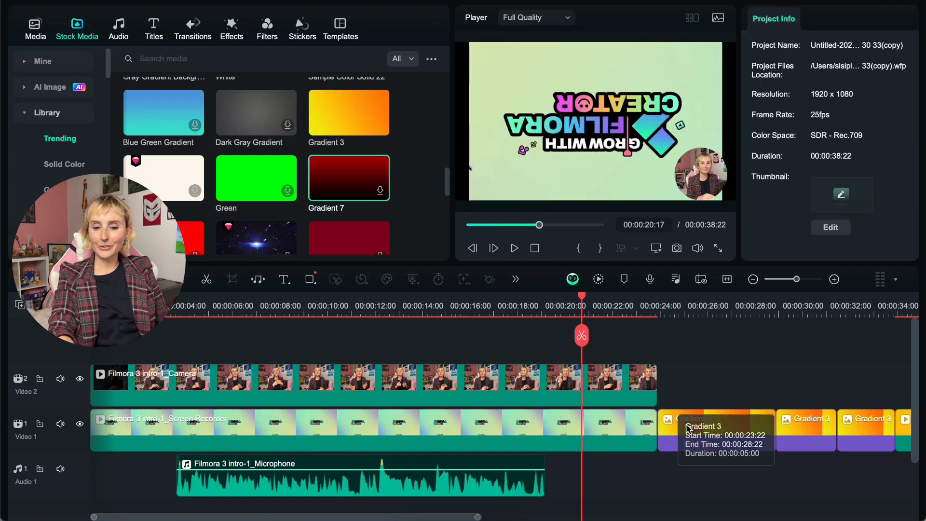
Step: Rename the first Gradient 3 clip on Video 1 as "Gradient YELLOW"
left_click(714, 306)
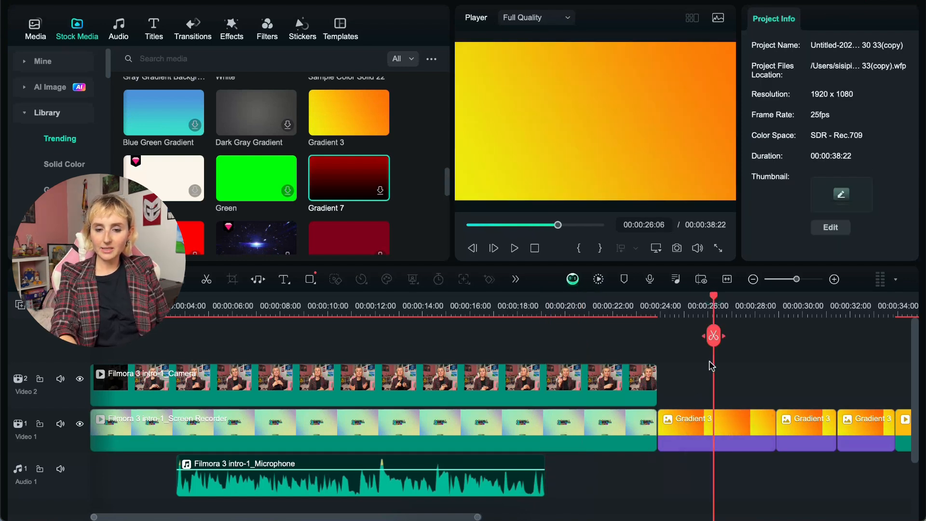
right_click(696, 423)
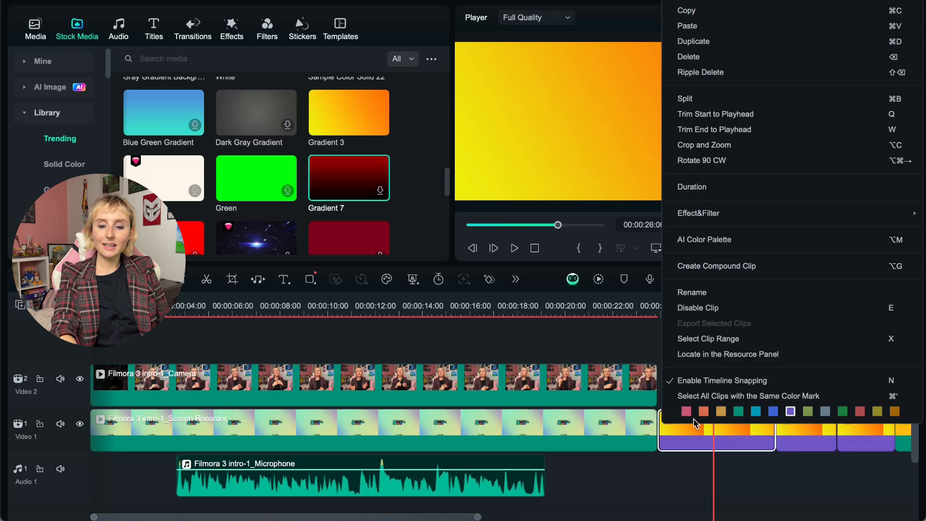
left_click(714, 294)
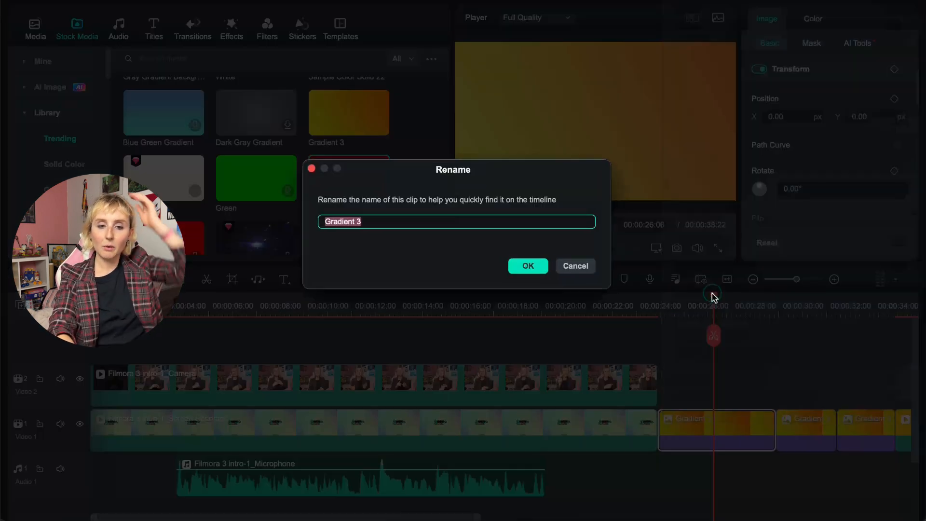
key("Right")
key("BackSpace")
type("YELLO")
key("BackSpace")
type("OW")
key("Tab")
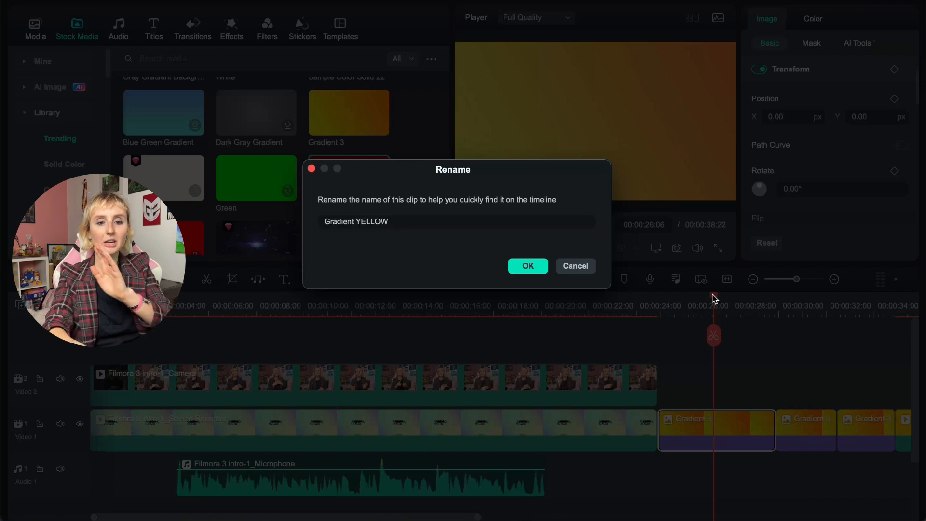
key("Return")
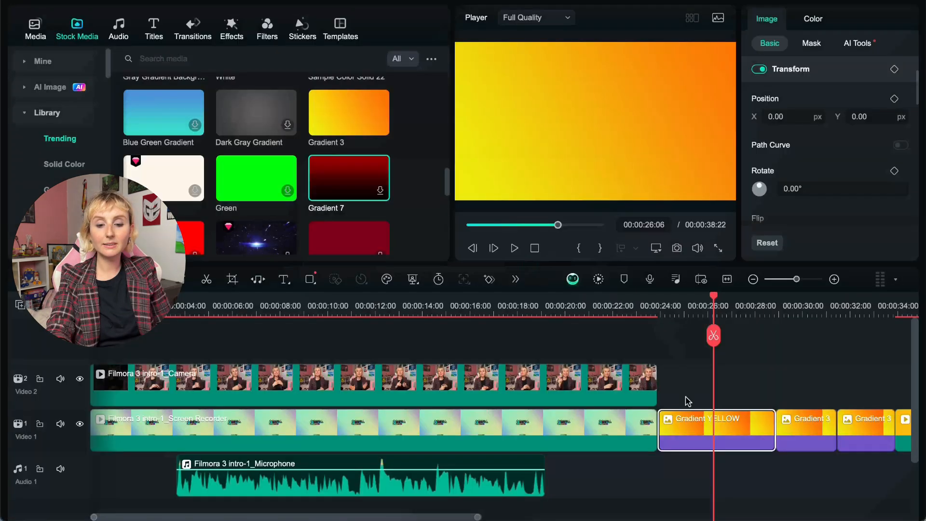
Step: Disable the Gradient YELLOW clip temporarily, and enable it again
right_click(686, 421)
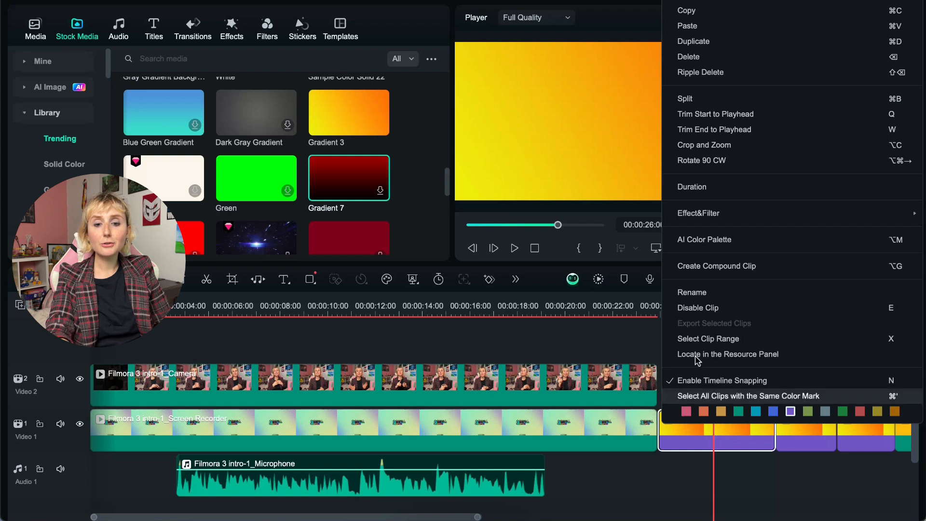
left_click(715, 312)
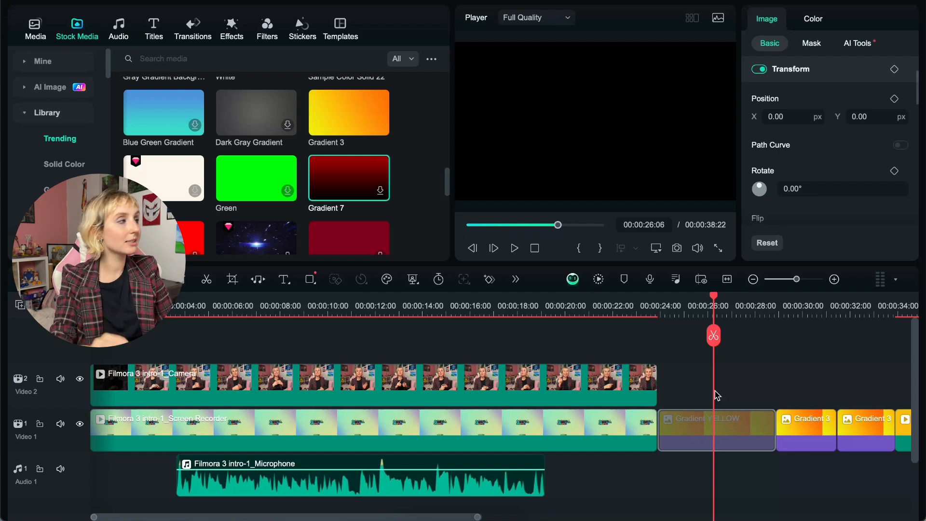
left_click(719, 420)
Step: Mark the timeline range covered by the Gradient YELLOW clip
right_click(720, 421)
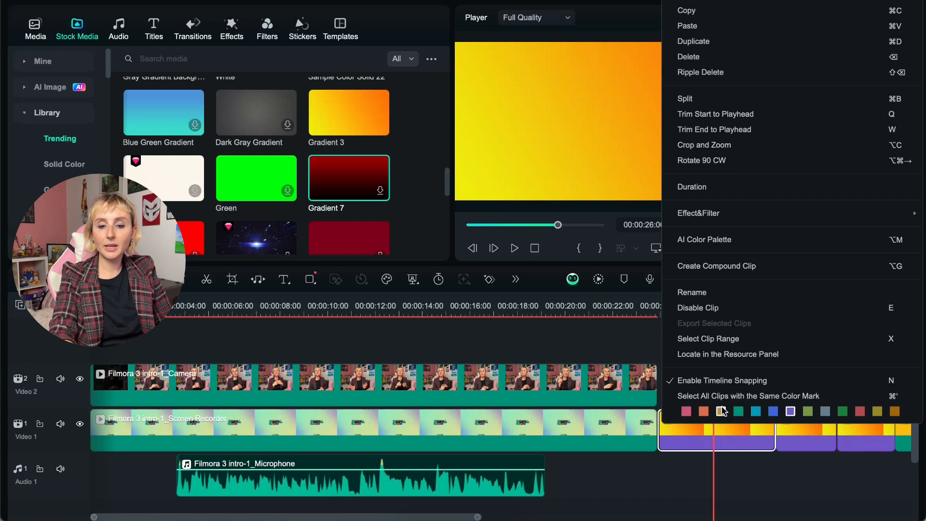
left_click(733, 344)
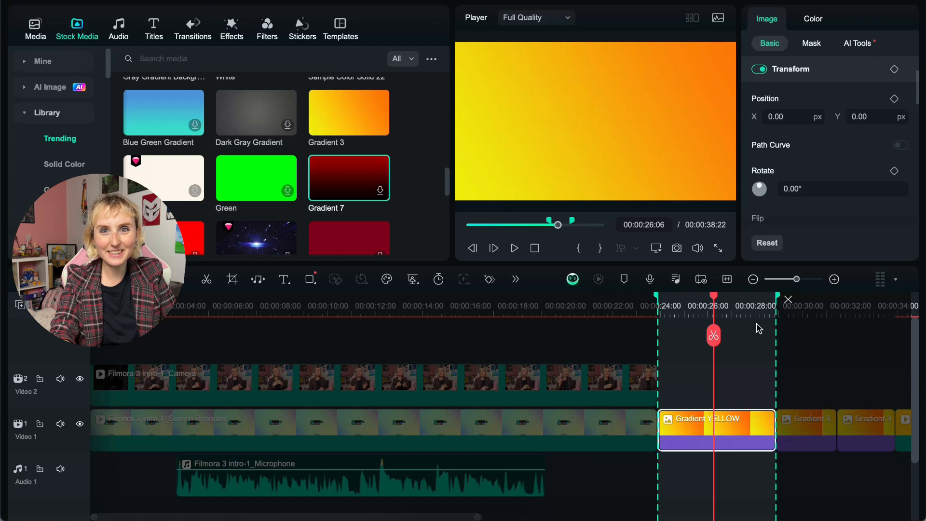
Step: Locate the source media of the Gradient YELLOW clip in the resource library
left_click(753, 424)
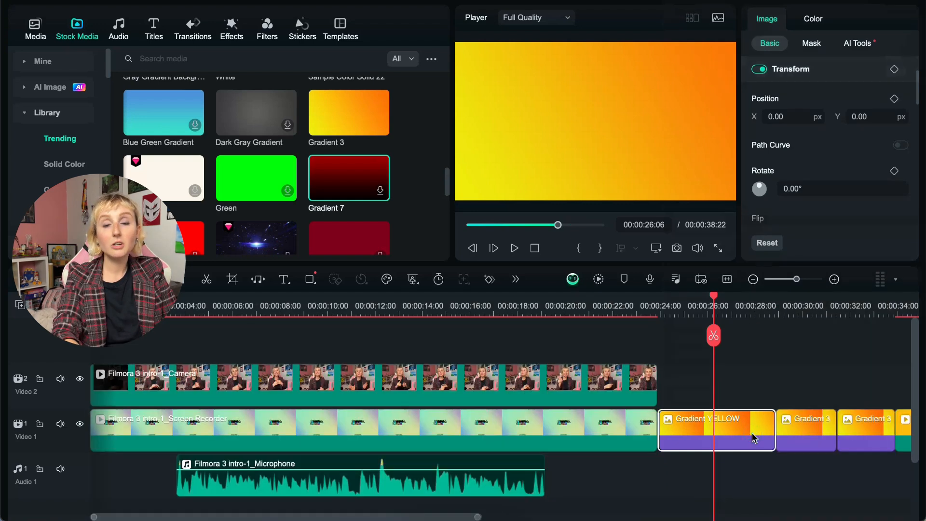
right_click(754, 424)
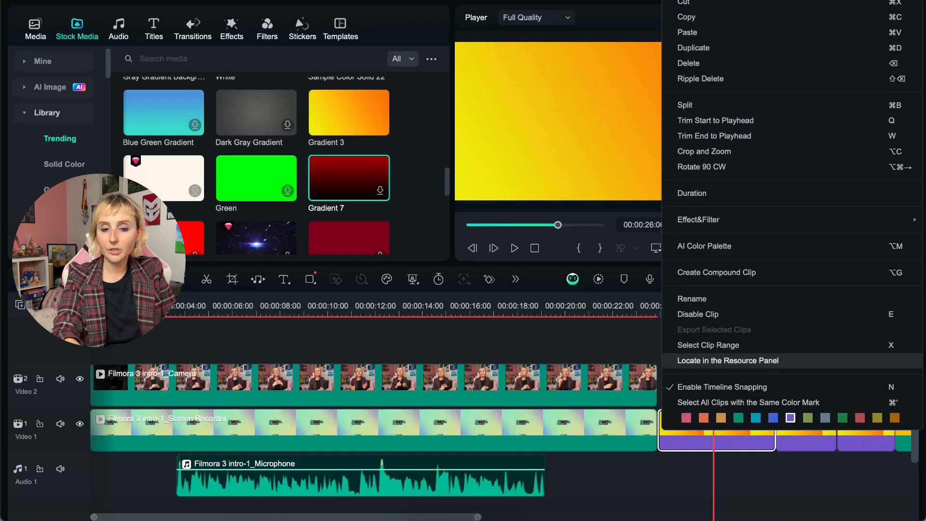
left_click(761, 361)
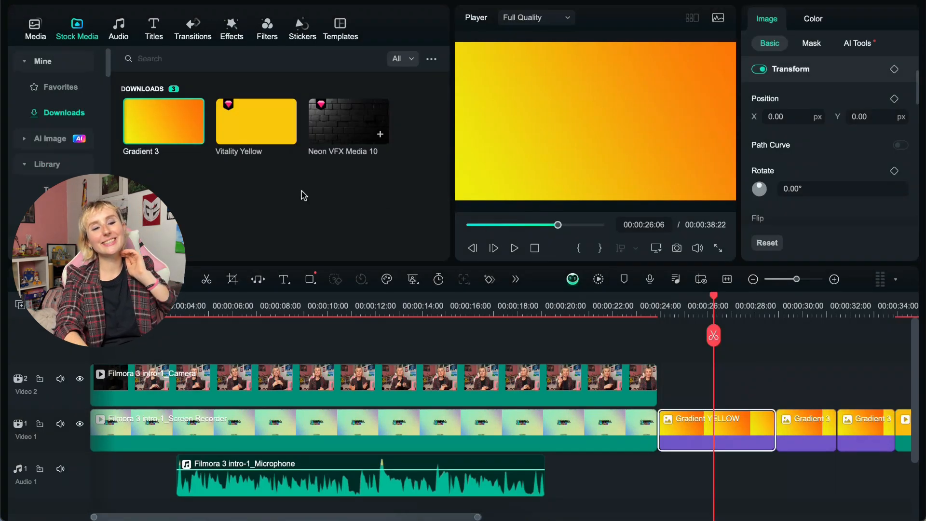
mouse_move(184, 132)
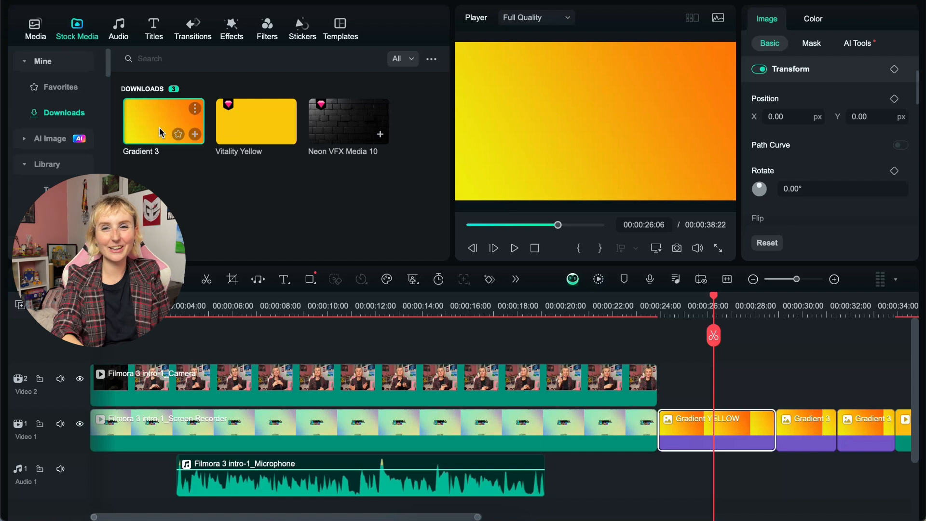
Step: Set the color mark of the Gradient YELLOW clip and of the last Gradient 3 clip on Video 1 to blue
scroll(703, 456, "right", 4)
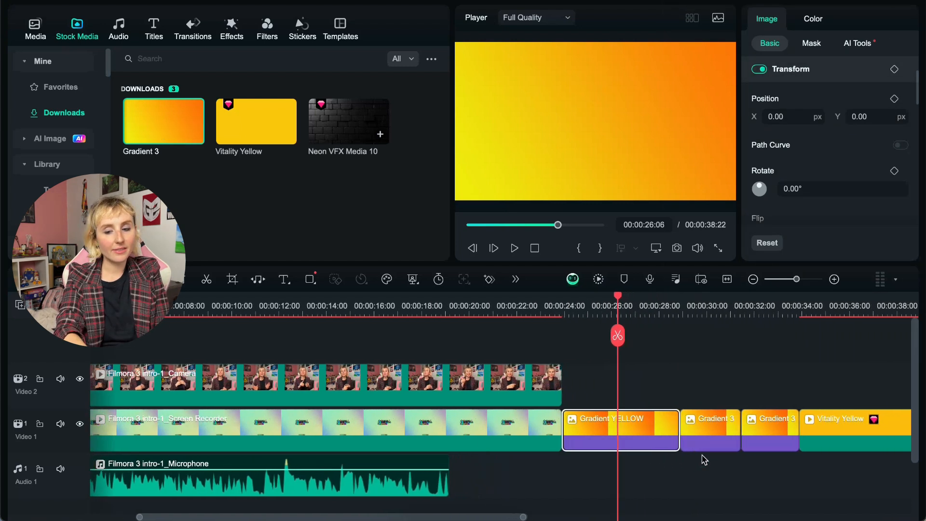
scroll(704, 459, "right", 3)
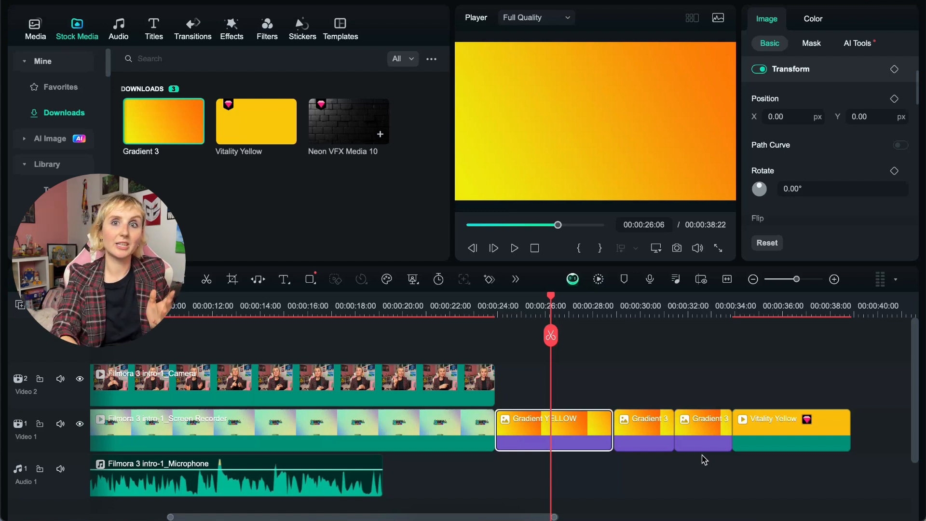
right_click(603, 430)
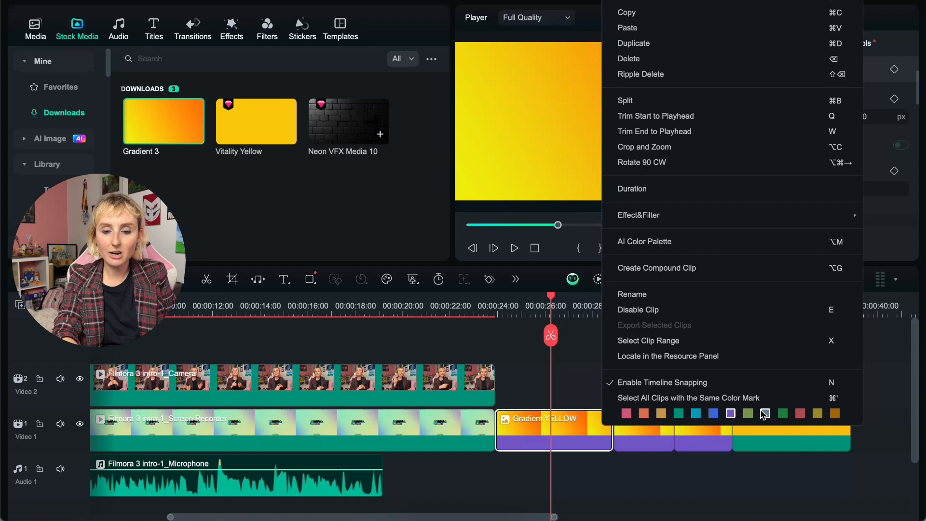
left_click(713, 413)
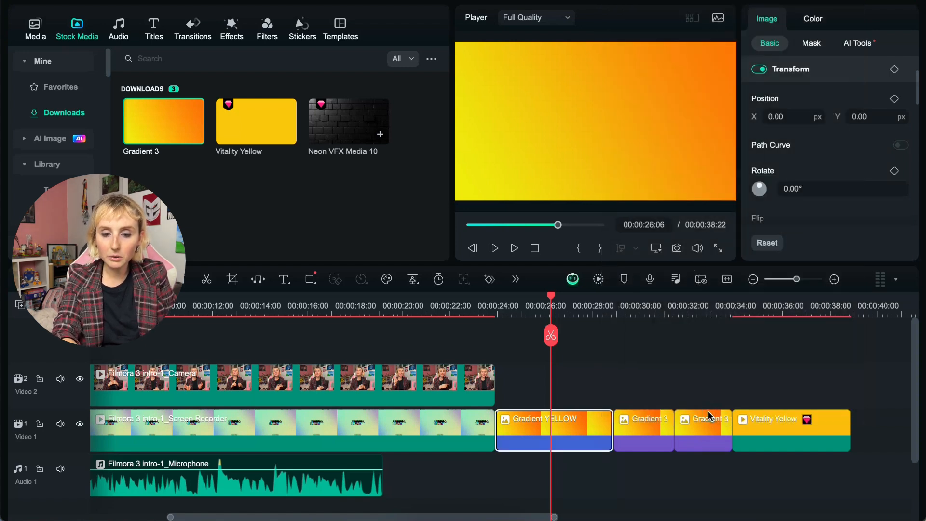
right_click(708, 423)
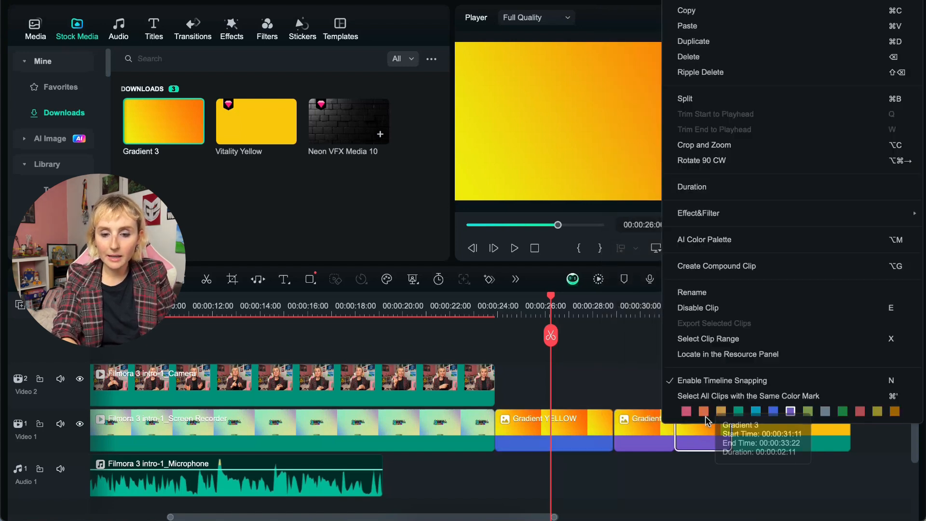
left_click(773, 416)
Step: Try an amber color mark on the Vitality Yellow clip, replace it with coral orange, and deselect the clip
left_click(773, 416)
right_click(773, 416)
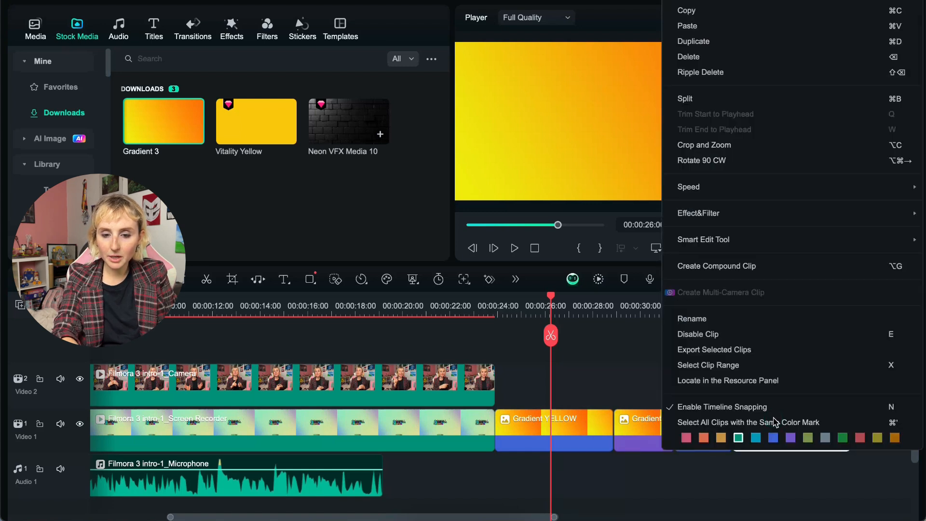
left_click(720, 438)
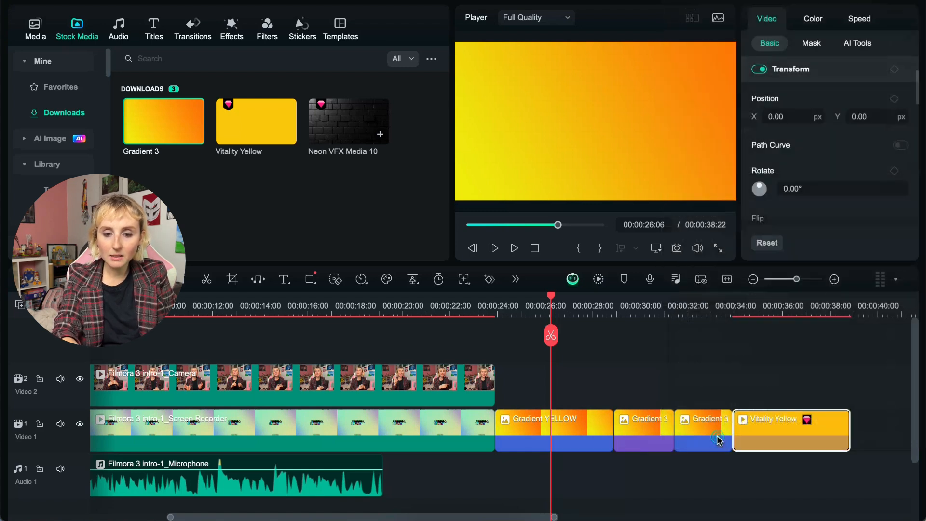
right_click(750, 430)
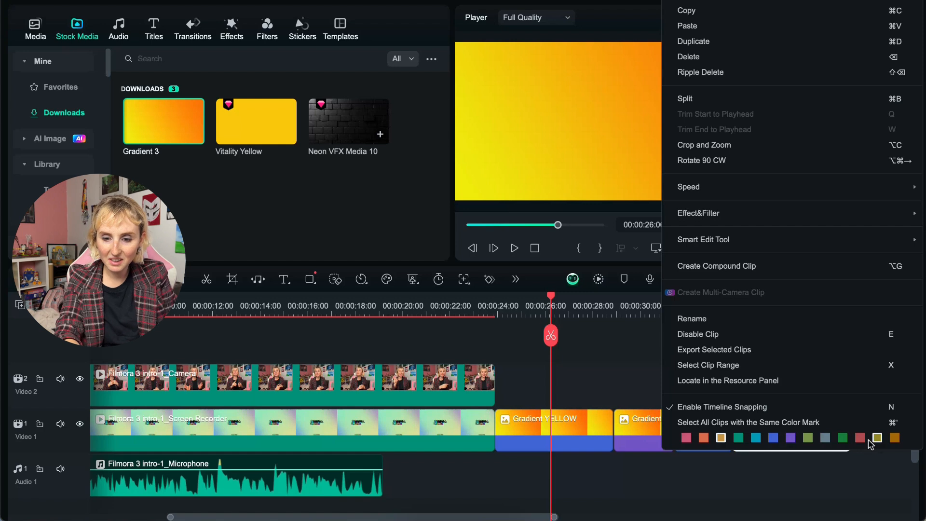
left_click(704, 438)
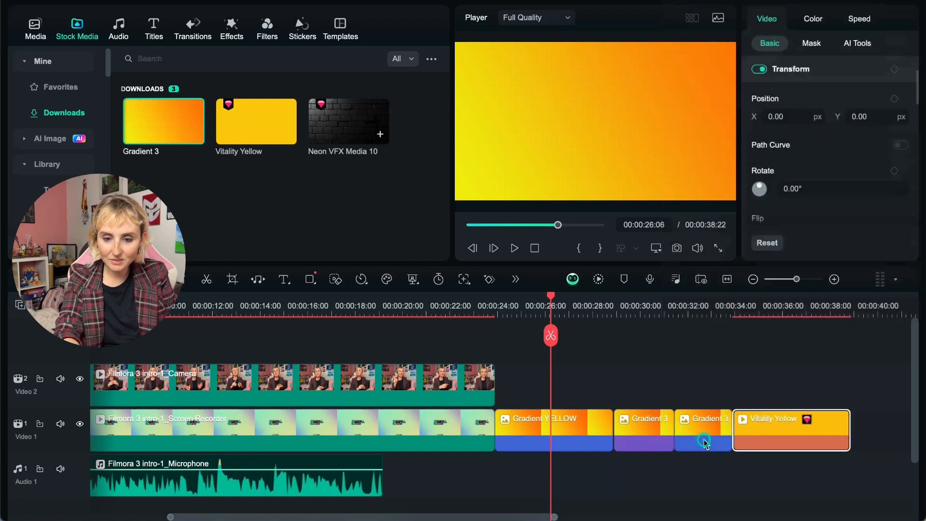
left_click(707, 470)
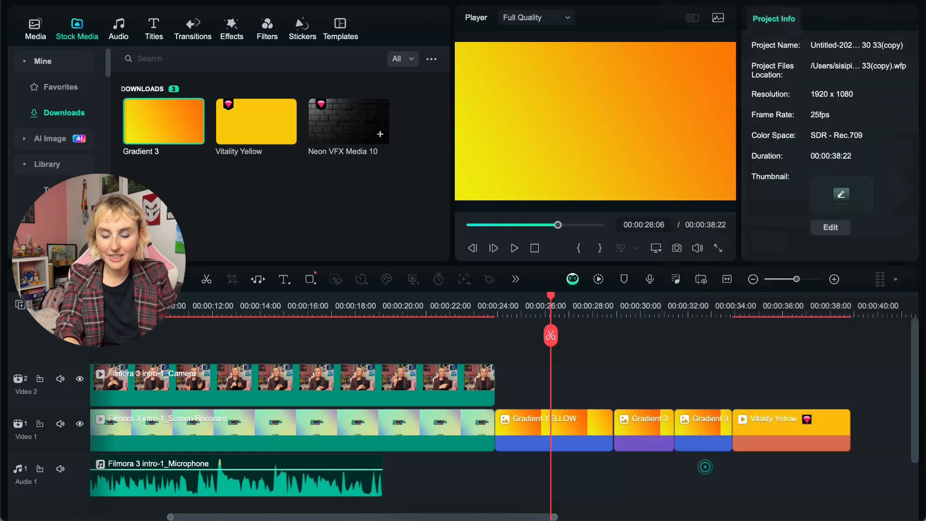
Step: Select all clips sharing the blue color mark, move them together up to Video 2, and save the project
right_click(694, 428)
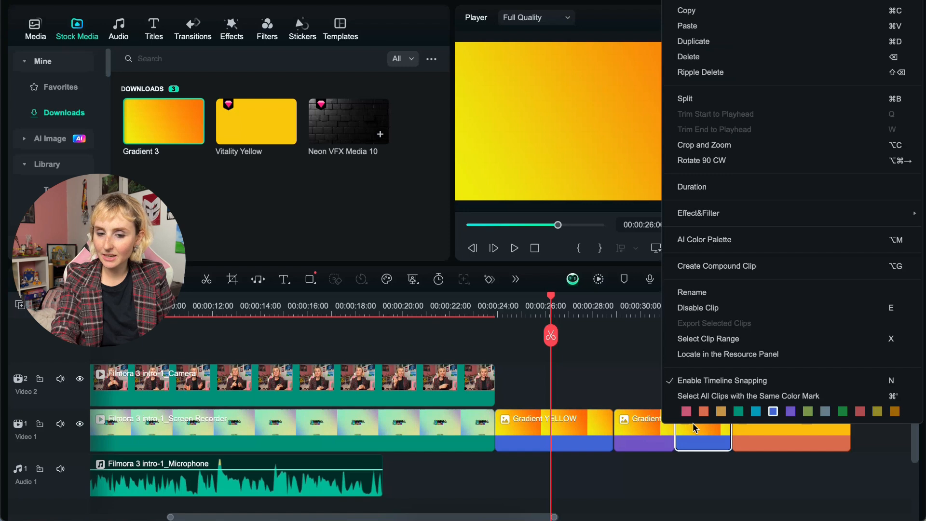
left_click(702, 397)
left_click_drag(703, 415, 696, 384)
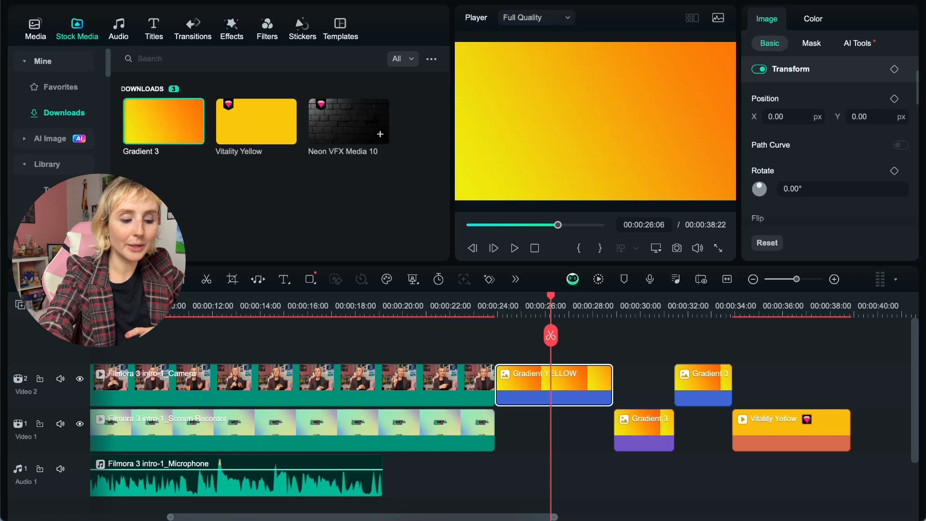
key("ctrl+s")
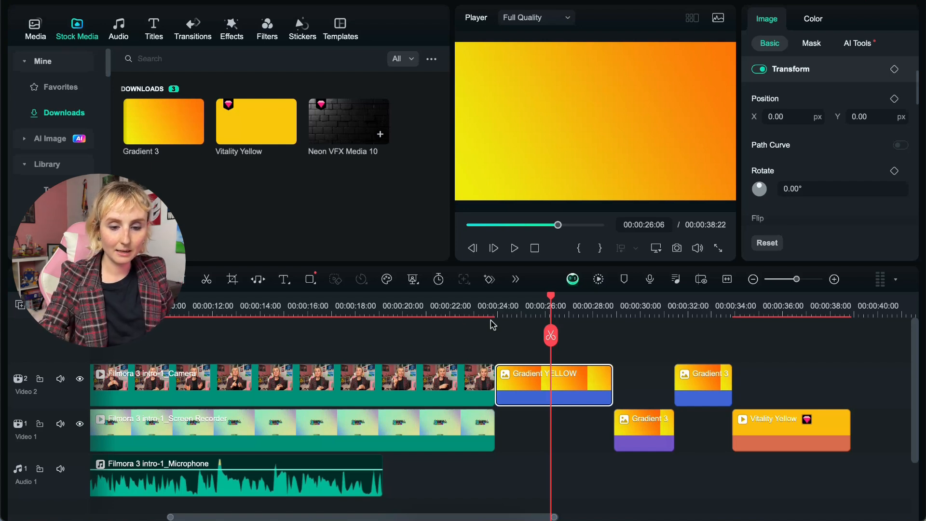
Step: Delete the purple-marked Gradient 3 clip from Video 1, save the project, and undo the deletion
left_click(662, 420)
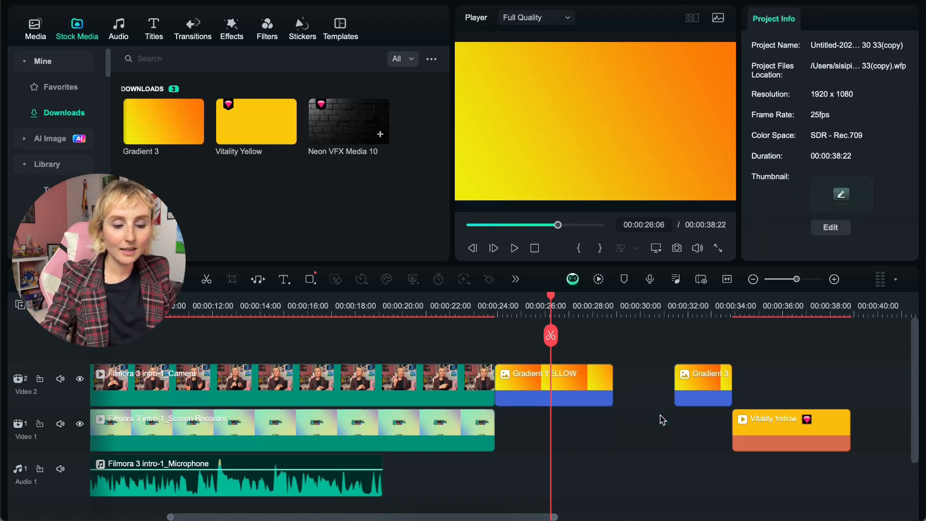
key("super+s")
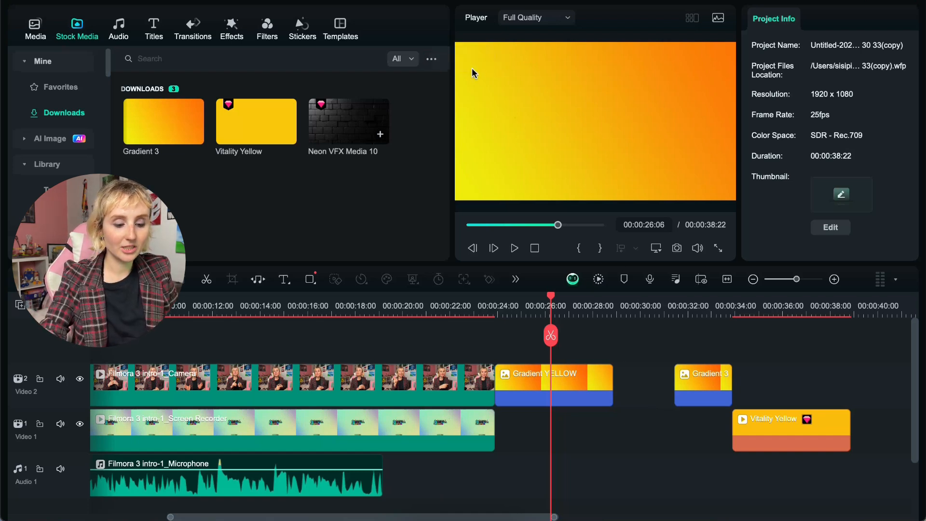
key("super+z")
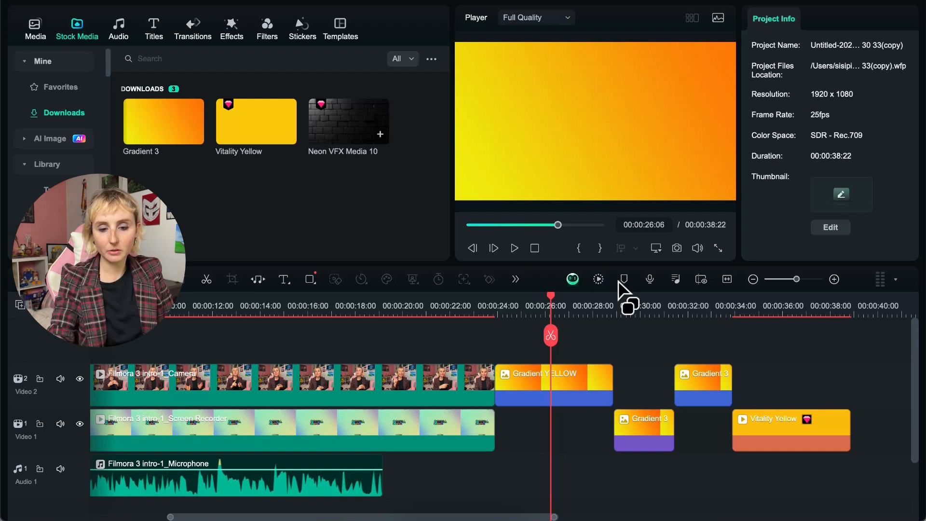
Step: Try shortening the Gradient YELLOW clip on Video 2 to a sliver and cutting it out, undoing each change
left_click_drag(612, 382, 502, 310)
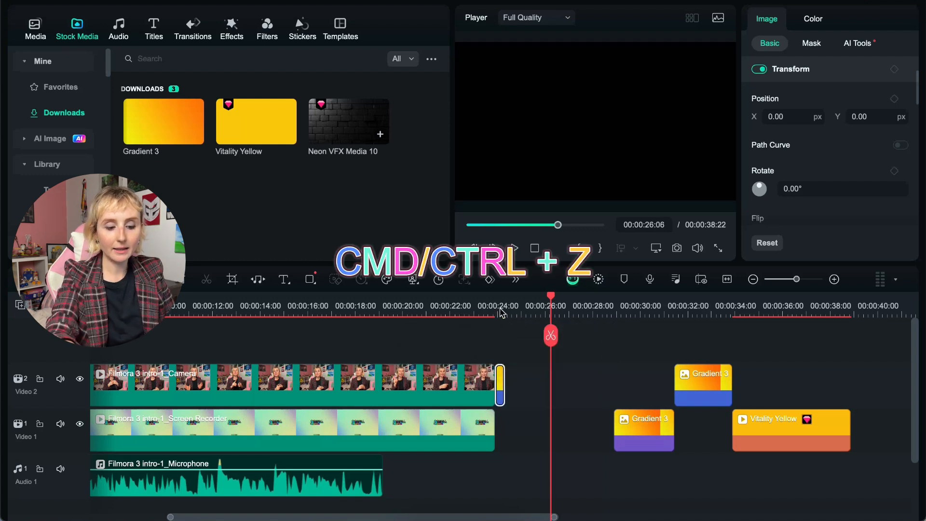
key("ctrl+z")
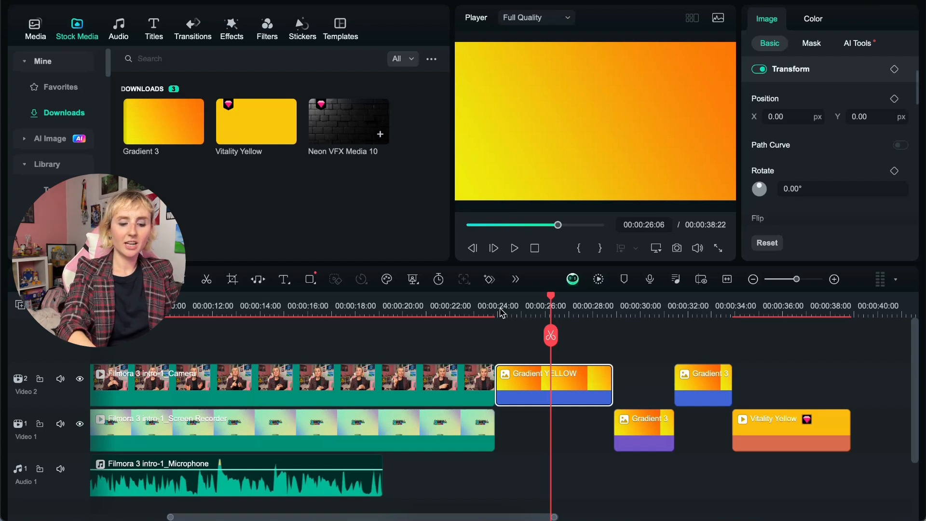
key("super+x")
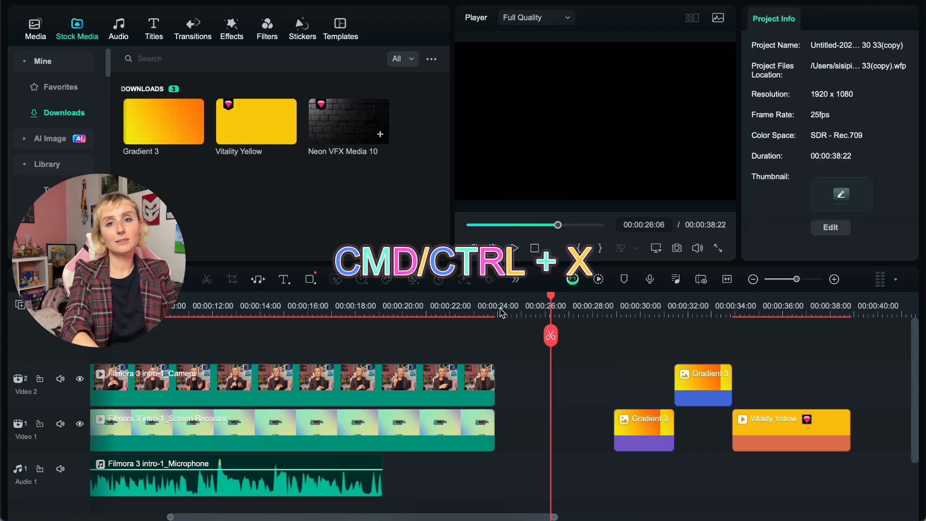
key("super+z")
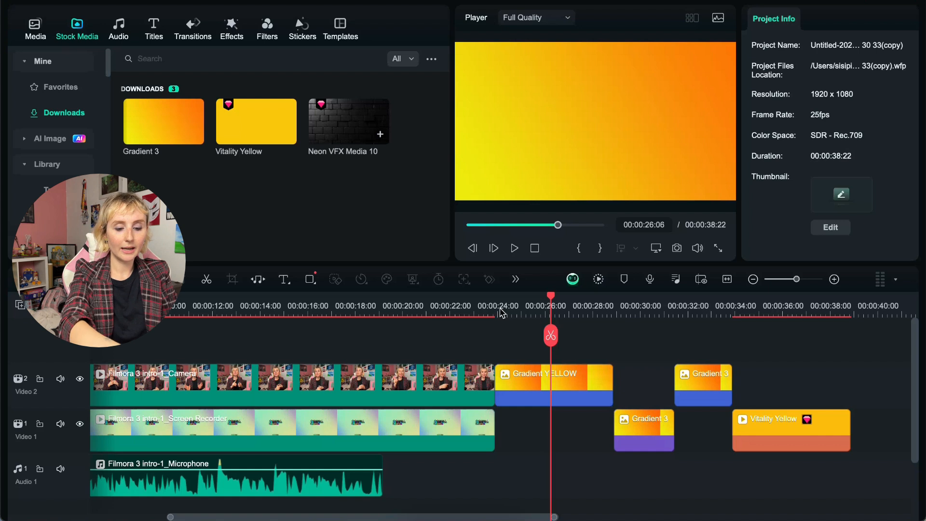
Step: Copy the Gradient YELLOW clip, paste it on Video 2 at about 00:00:34:00, and duplicate the pasted clip
key("super+c")
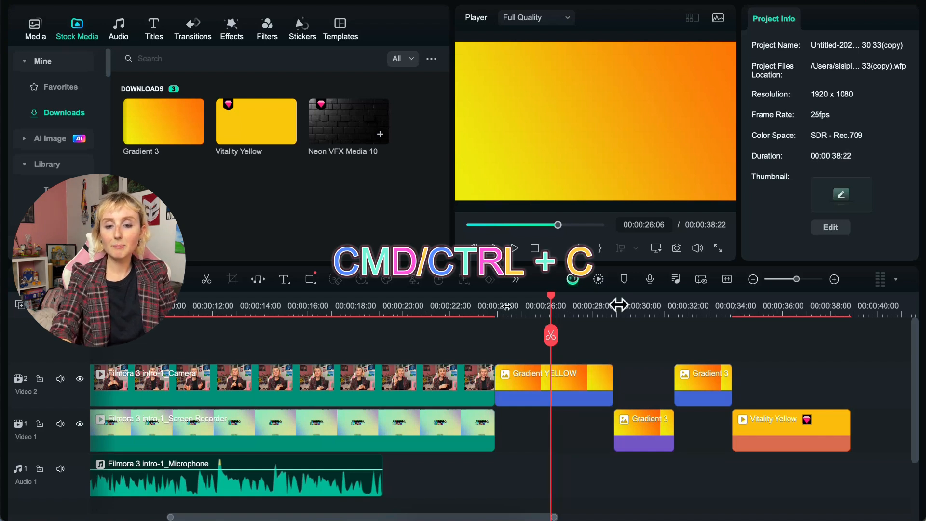
left_click(734, 333)
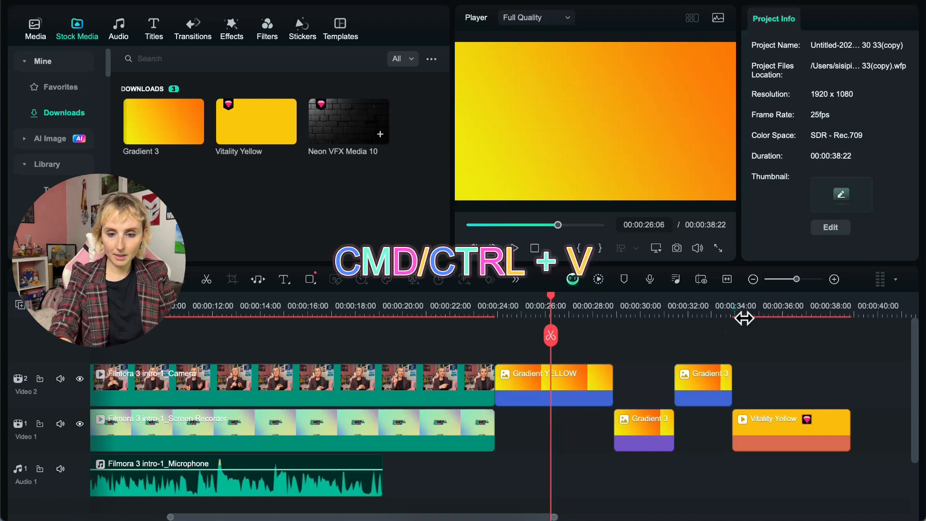
left_click(734, 307)
key("super+v")
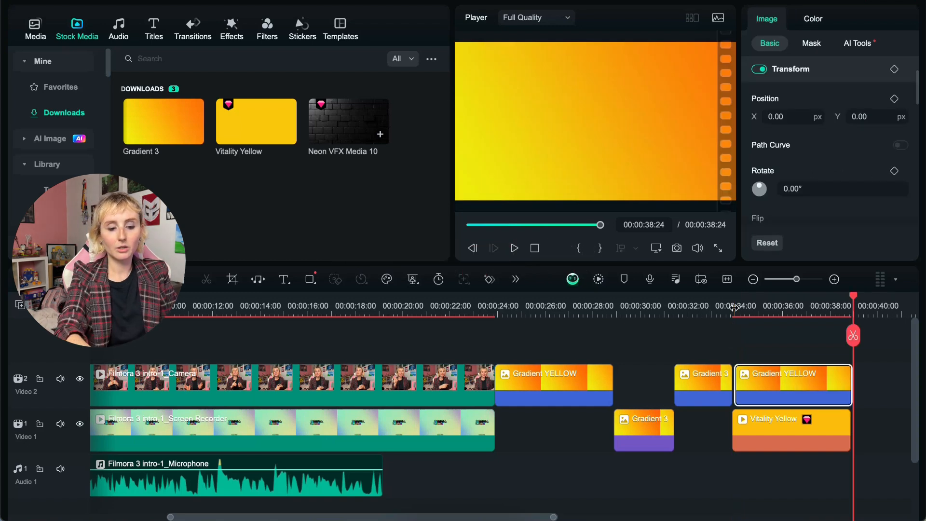
key("super+d")
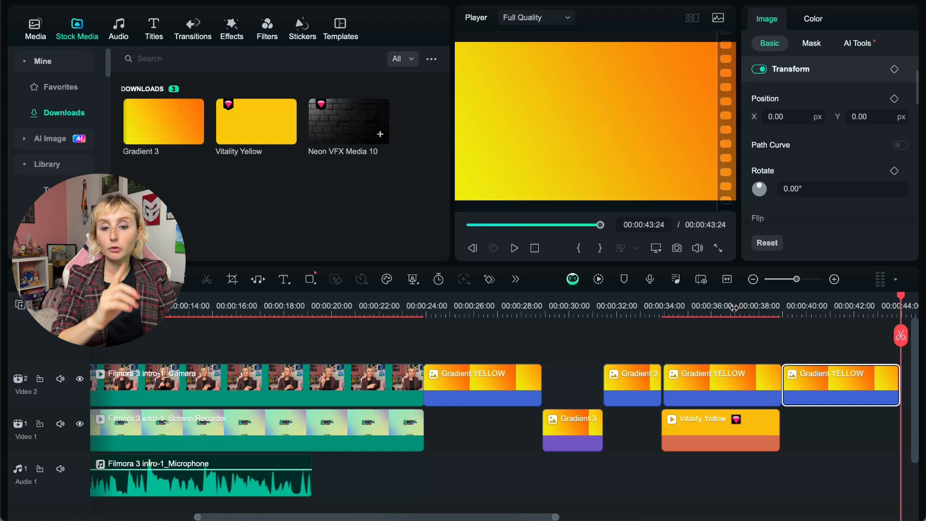
Step: Select all clips after the first Gradient YELLOW clip on Video 1 and Video 2, and delete them together
left_click_drag(742, 331, 829, 372)
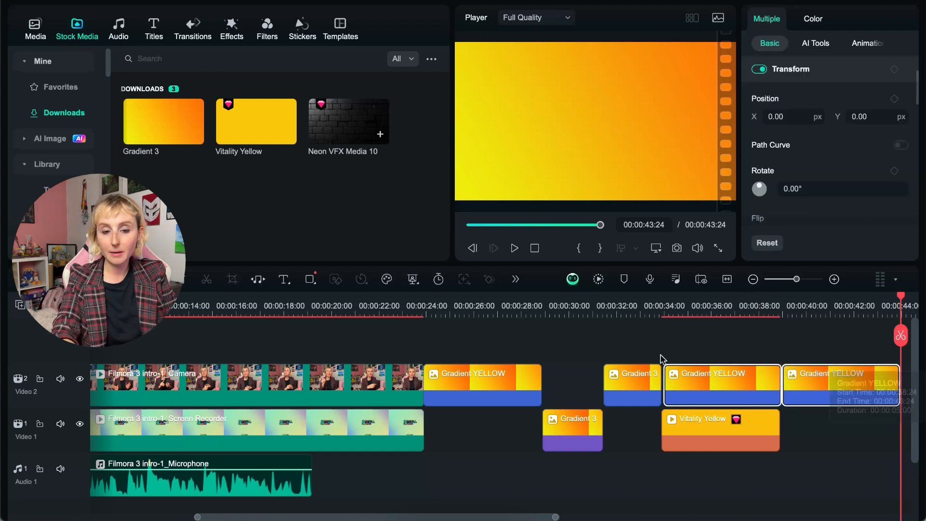
left_click(573, 336)
left_click_drag(573, 335, 825, 454)
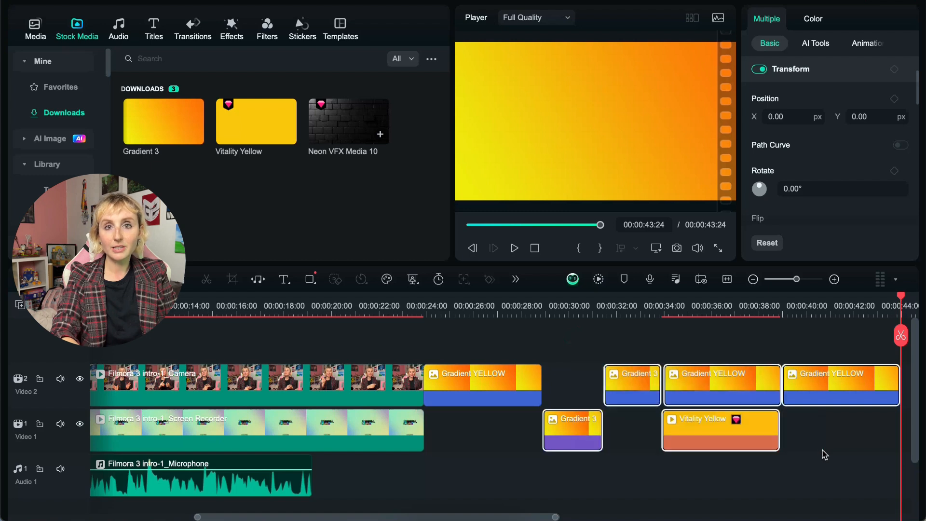
key("BackSpace")
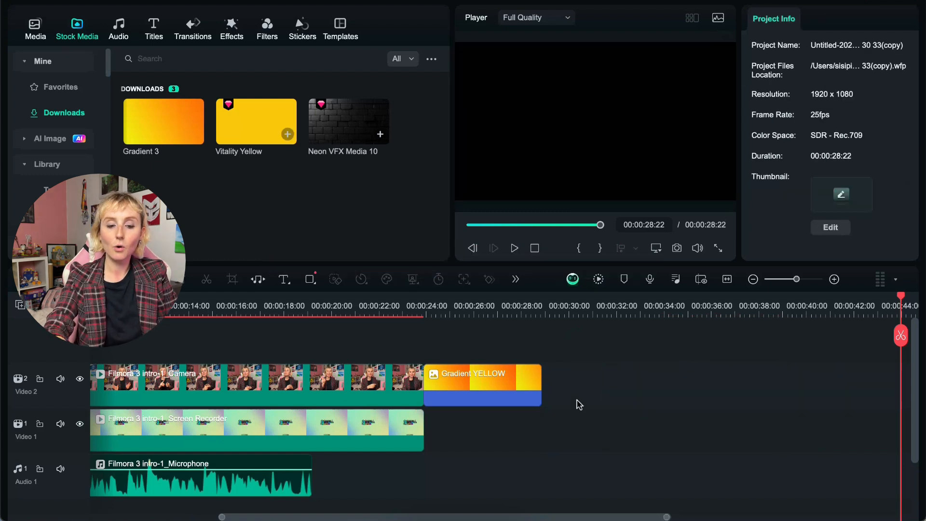
Step: Move the remaining Gradient YELLOW clip down to Video 1, and undo both the move and the multi-clip deletion
left_click_drag(515, 382, 517, 414)
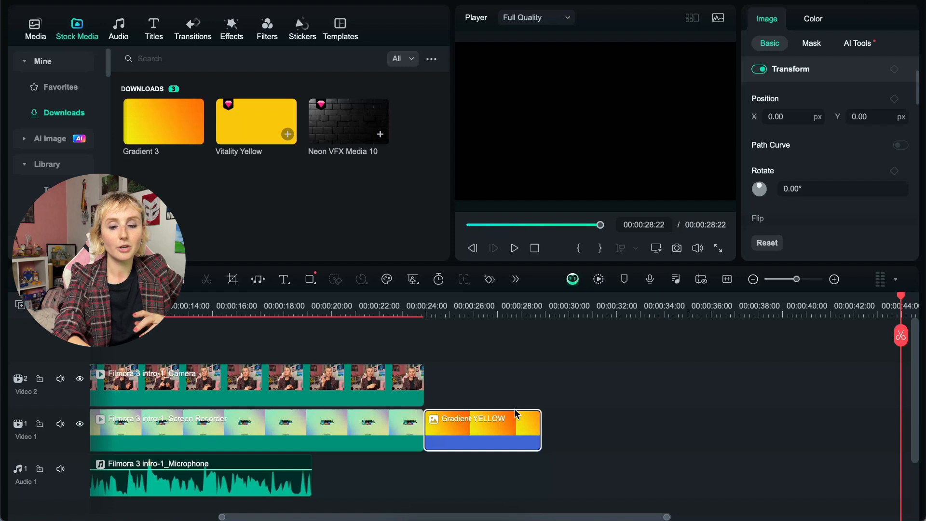
key("super+z")
key("super+z")
key("super+z")
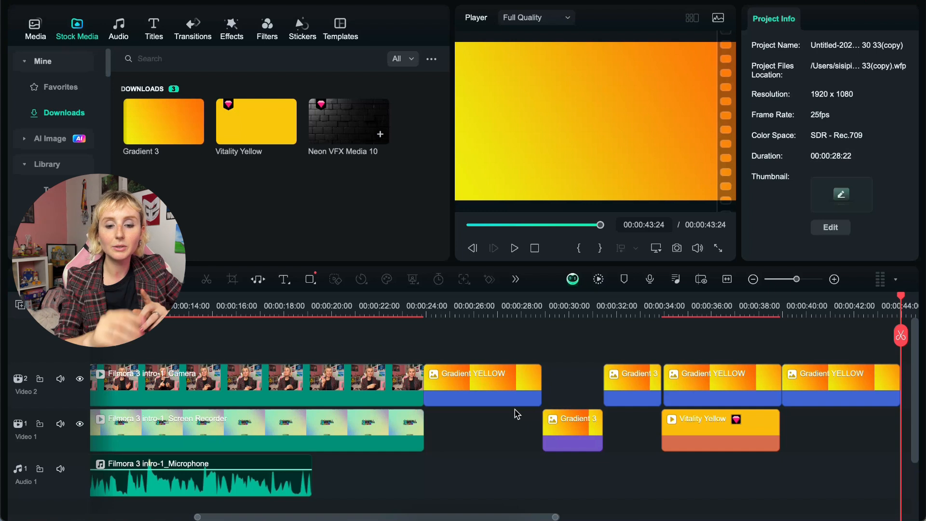
Step: Ripple delete the Gradient 3 clip on Video 2 to close the gap it leaves
left_click(624, 396)
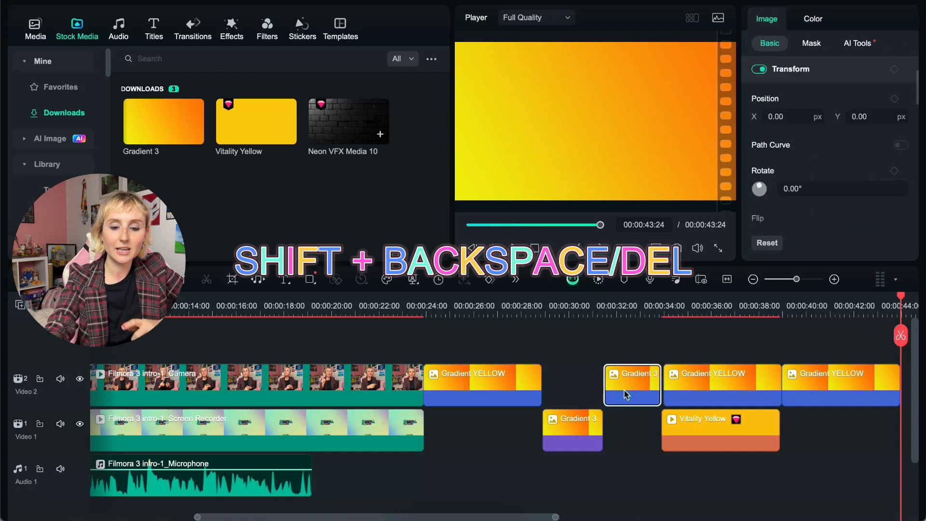
key("shift+BackSpace")
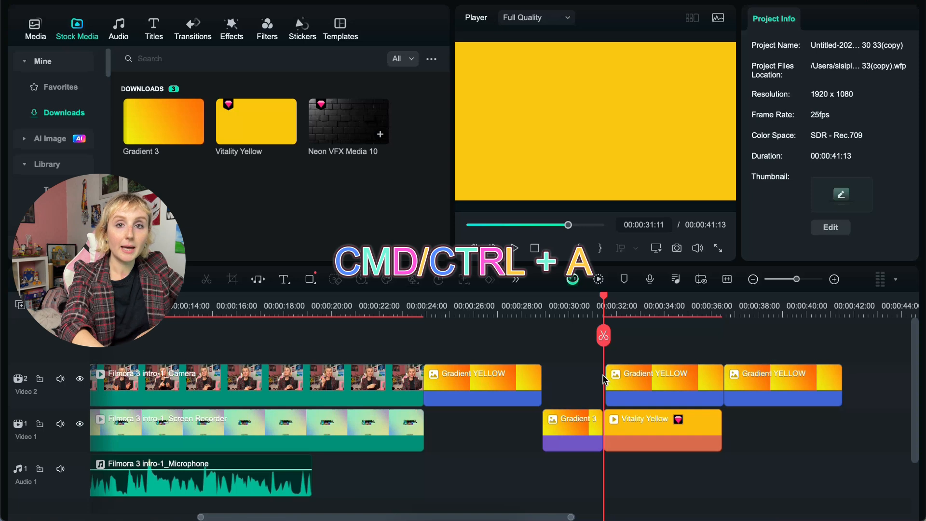
Step: Select the Gradient YELLOW, Gradient 3 and Vitality Yellow clips across Video 1 and Video 2, and group them together
key("super+a")
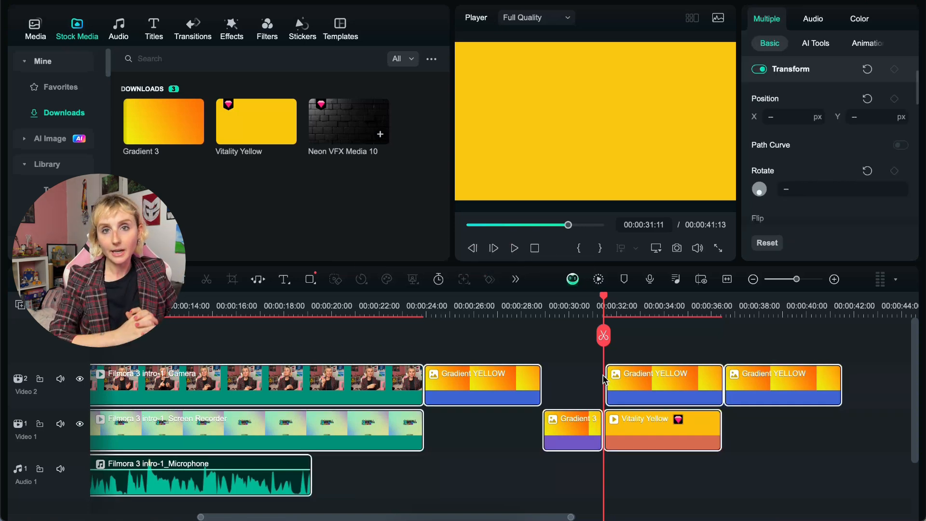
left_click_drag(523, 340, 787, 448)
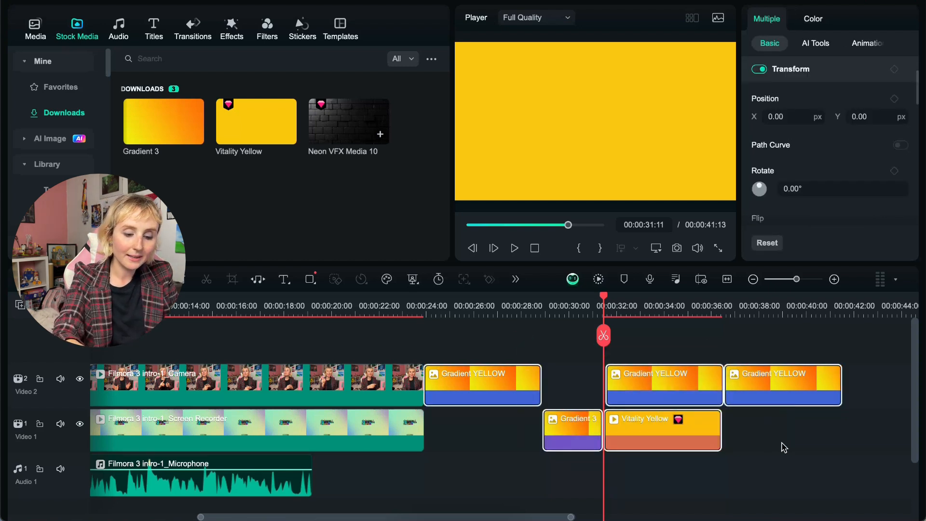
key("ctrl+g")
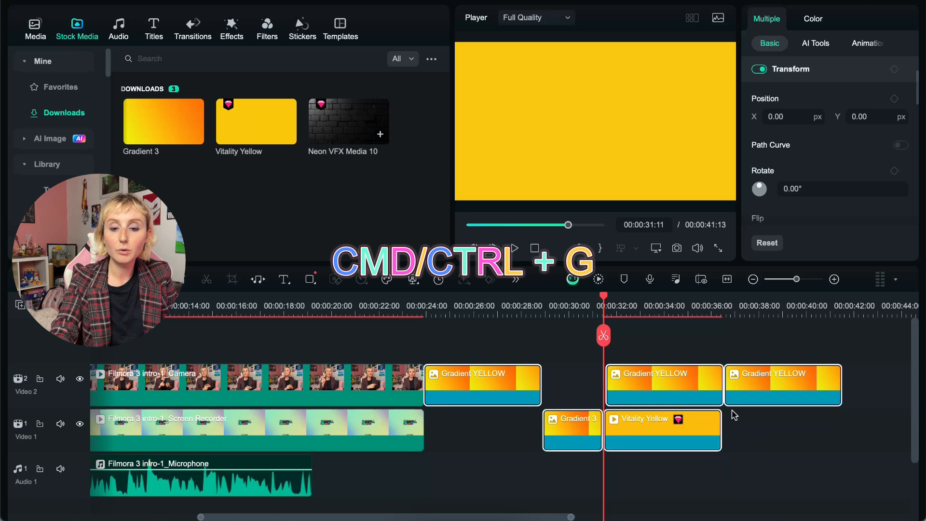
mouse_move(716, 394)
left_mouse_down()
mouse_move(745, 395)
mouse_move(747, 418)
mouse_move(719, 425)
mouse_move(747, 410)
mouse_move(779, 411)
mouse_move(717, 407)
mouse_move(709, 403)
mouse_move(750, 401)
mouse_move(703, 395)
left_mouse_up()
left_click(779, 433)
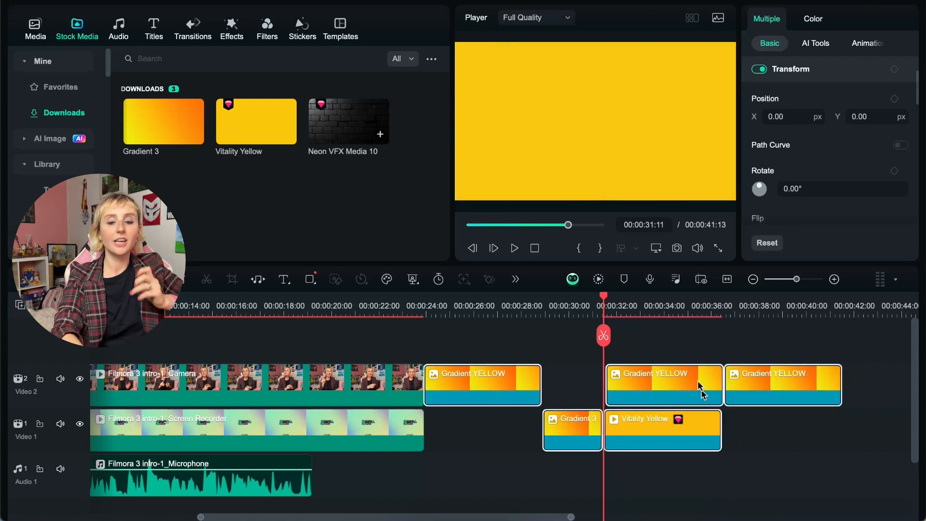
left_click(656, 341)
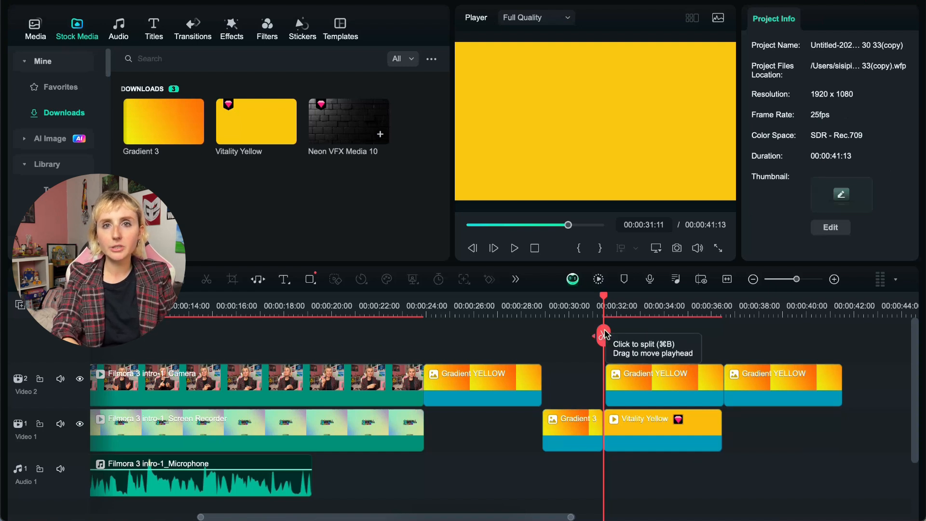
Step: Add timeline markers at 00:00:21:15, 00:00:19:13 and 00:00:18:03
left_click_drag(603, 336, 606, 334)
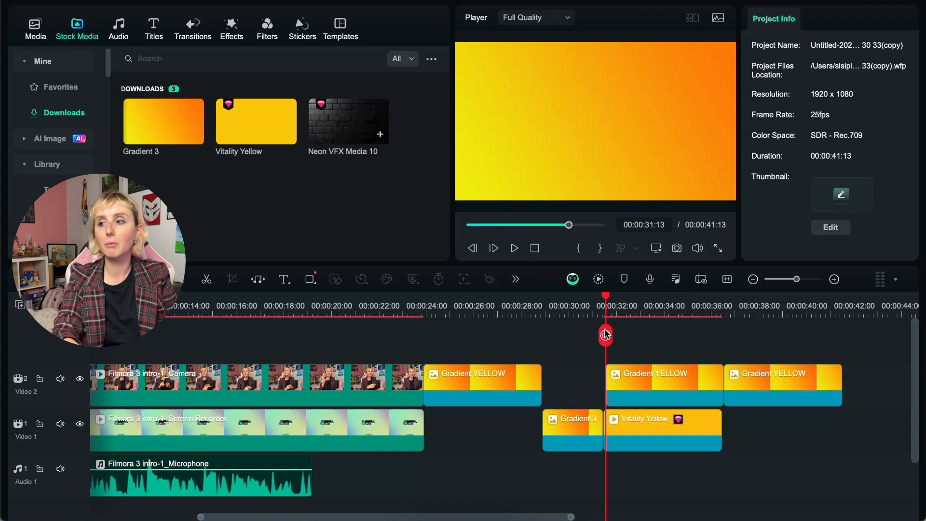
left_click_drag(606, 334, 505, 339)
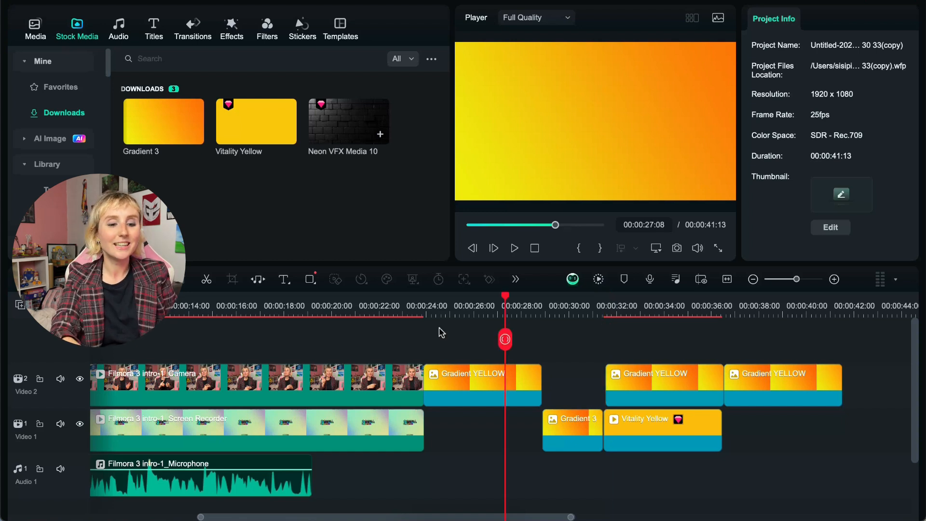
left_click(436, 312)
left_click_drag(437, 312, 371, 312)
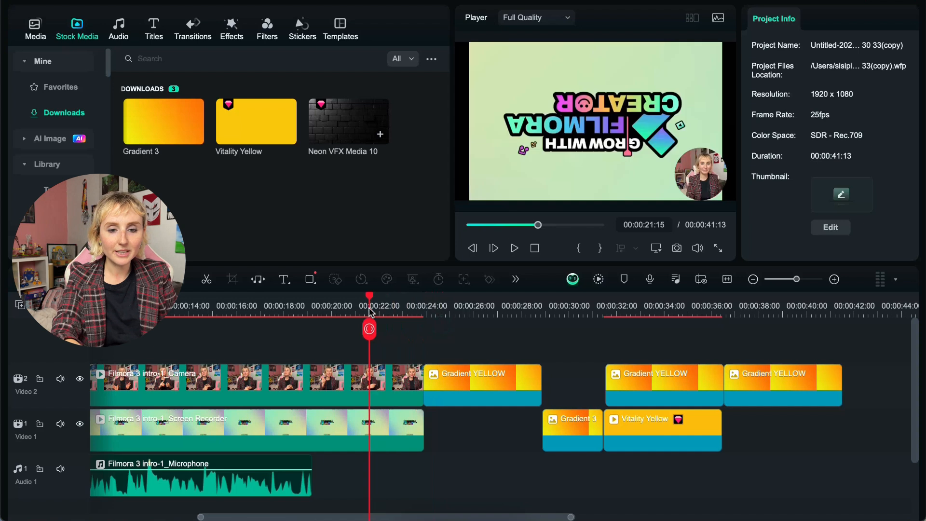
key("m")
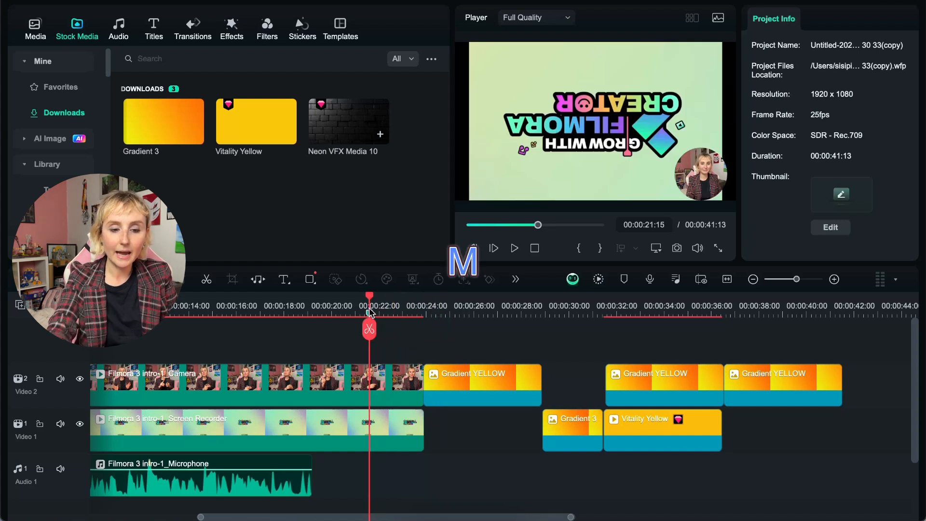
left_click(370, 312)
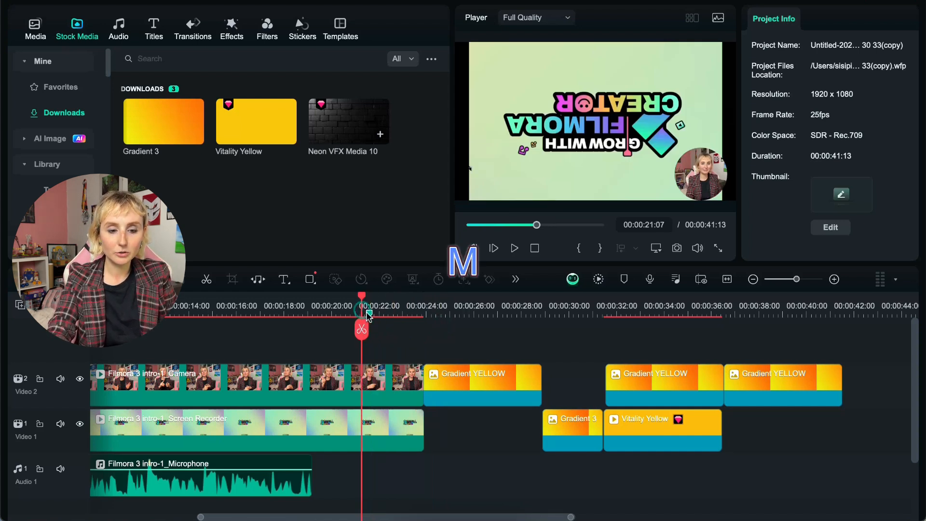
left_click_drag(362, 330, 322, 322)
key("m")
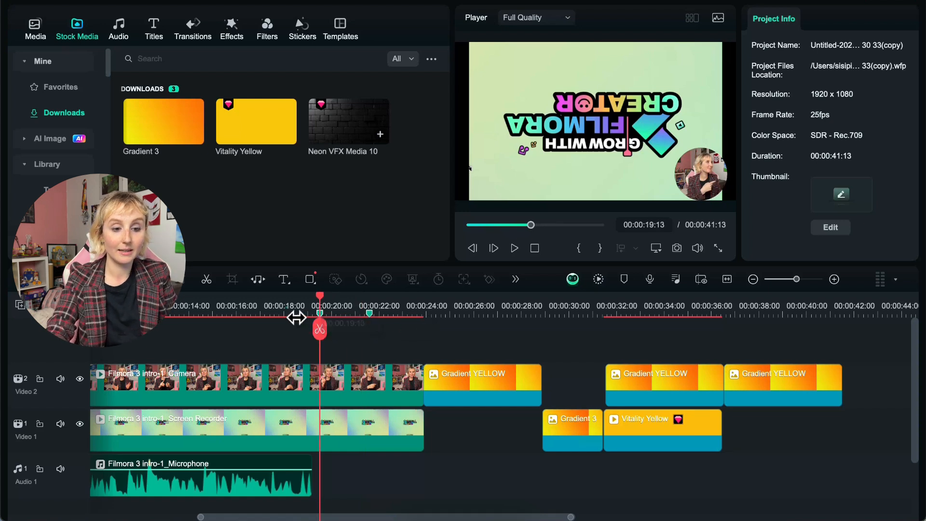
left_click(287, 307)
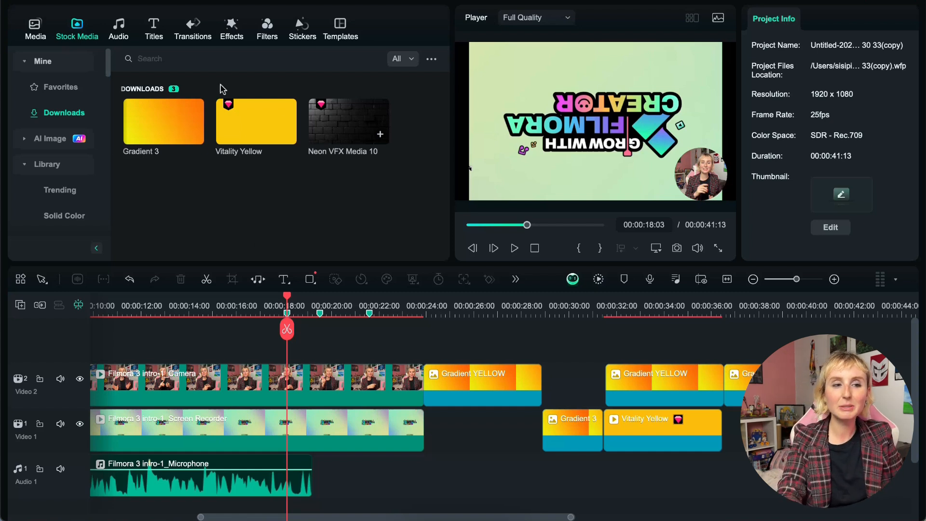
Step: Open the keyboard shortcut settings and look through the View, Tools and Wondershare Filmora categories
right_click(157, 58)
key("Left")
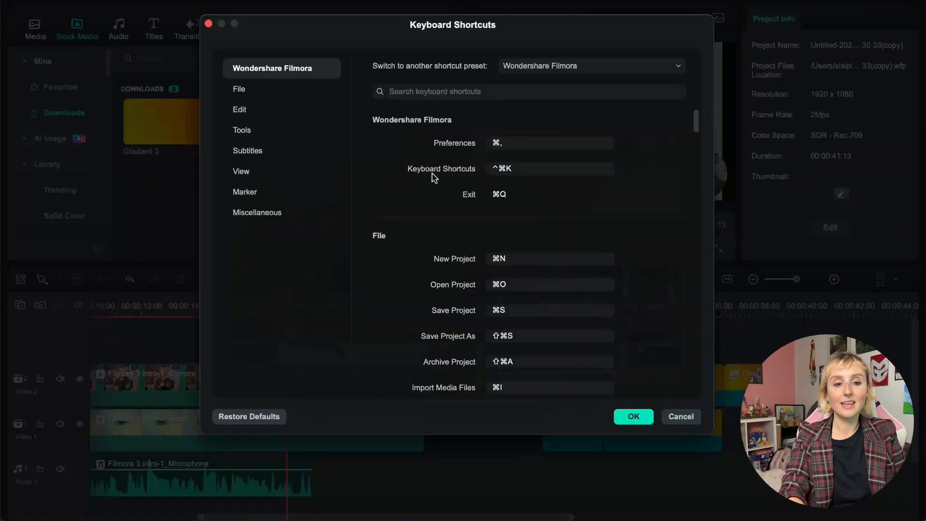
scroll(434, 178, "down", 5)
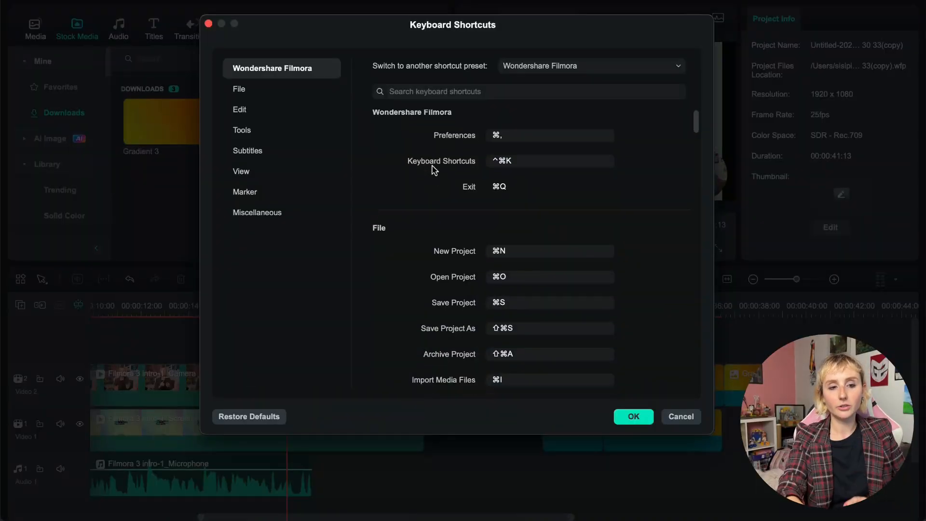
left_click(305, 166)
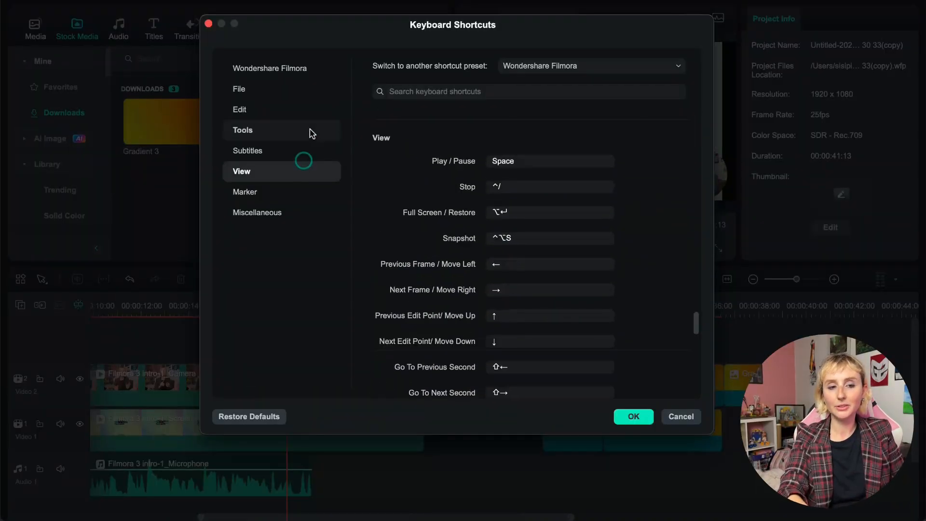
left_click(309, 130)
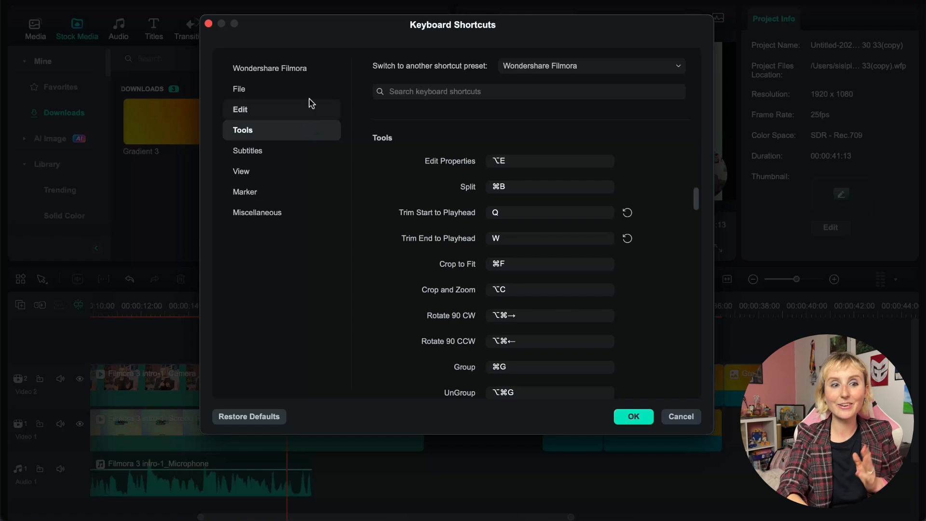
left_click(310, 69)
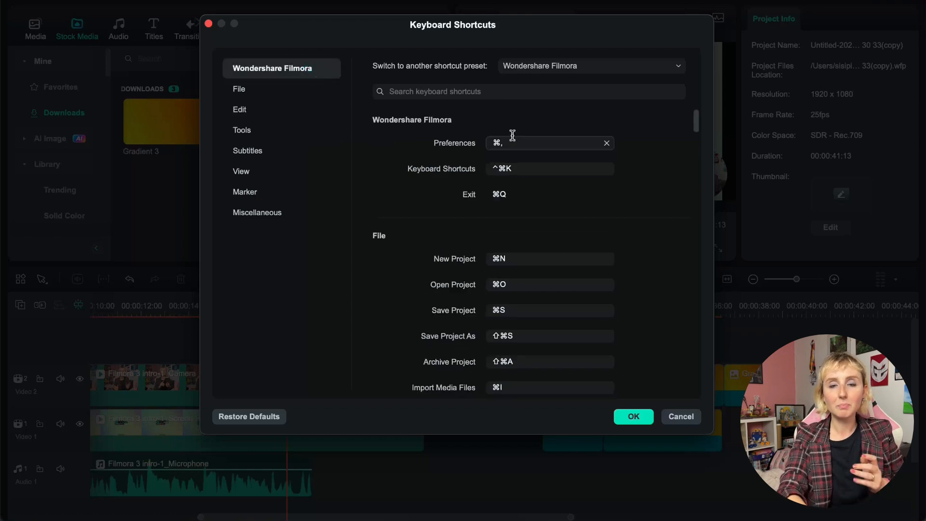
Step: Reassign the New Project shortcut to ⌘J, and reset it to its default
left_click(513, 254)
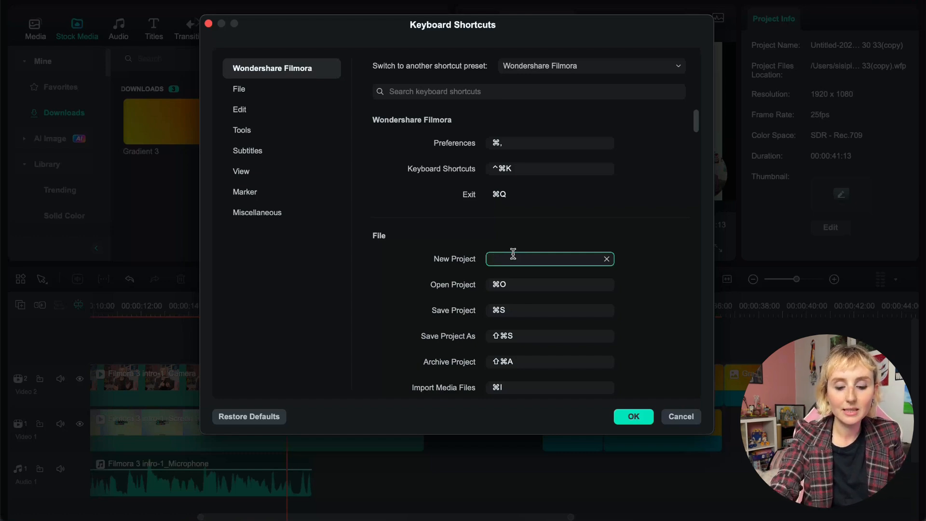
key("super+j")
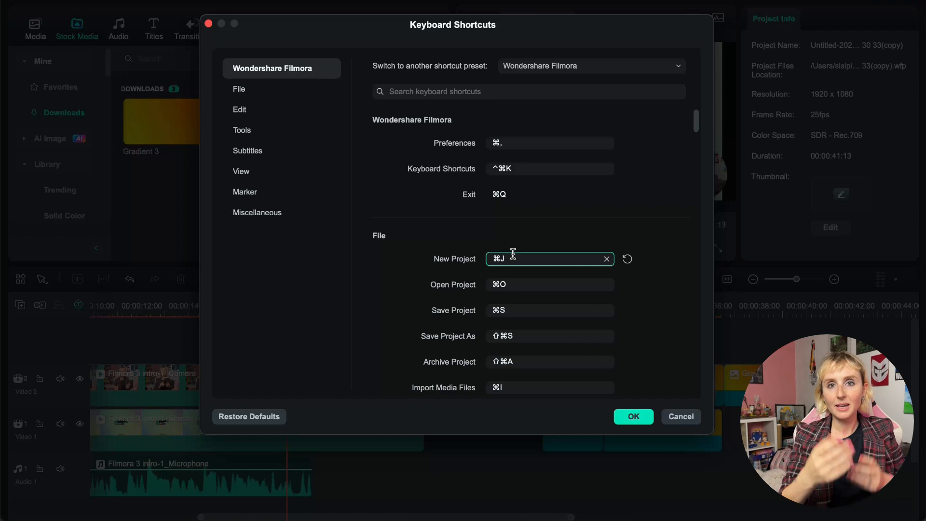
left_click(552, 235)
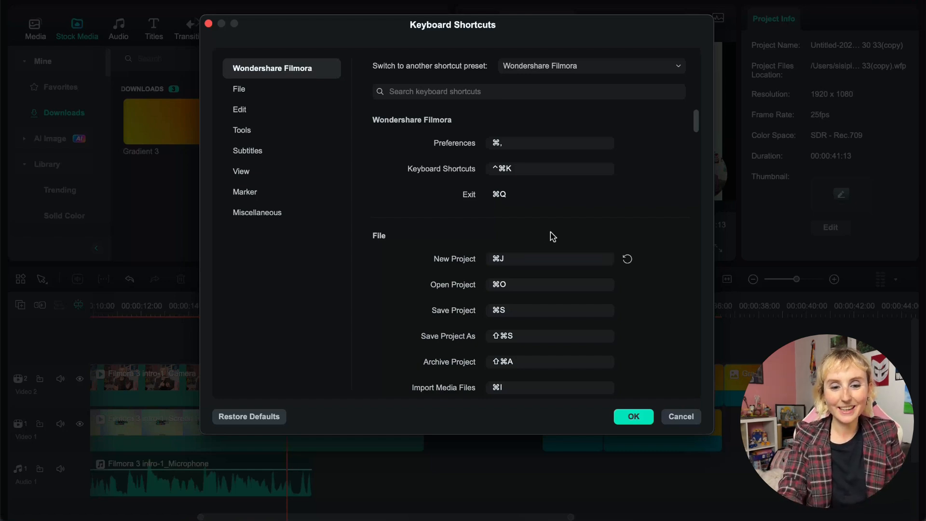
left_click(628, 260)
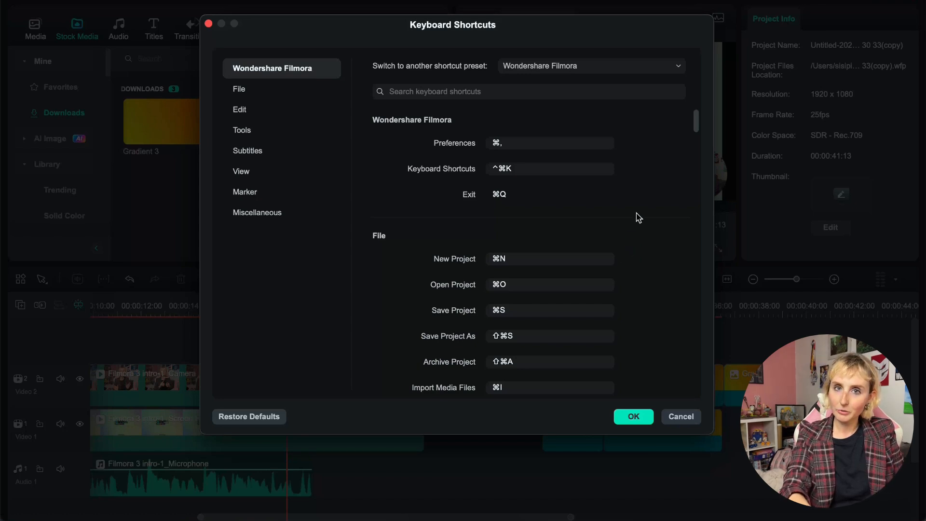
Step: Switch the shortcut preset to Adobe Premiere Pro, and return it to Wondershare Filmora
left_click(655, 73)
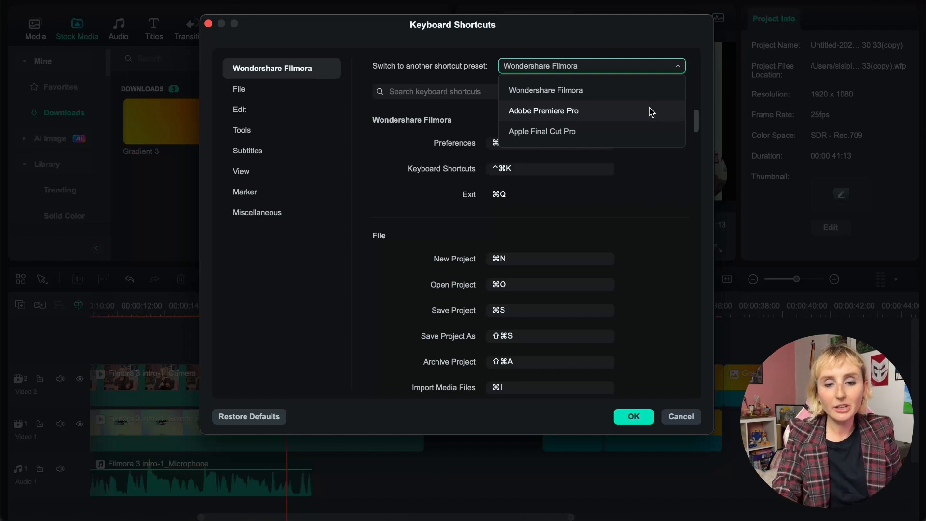
left_click(638, 118)
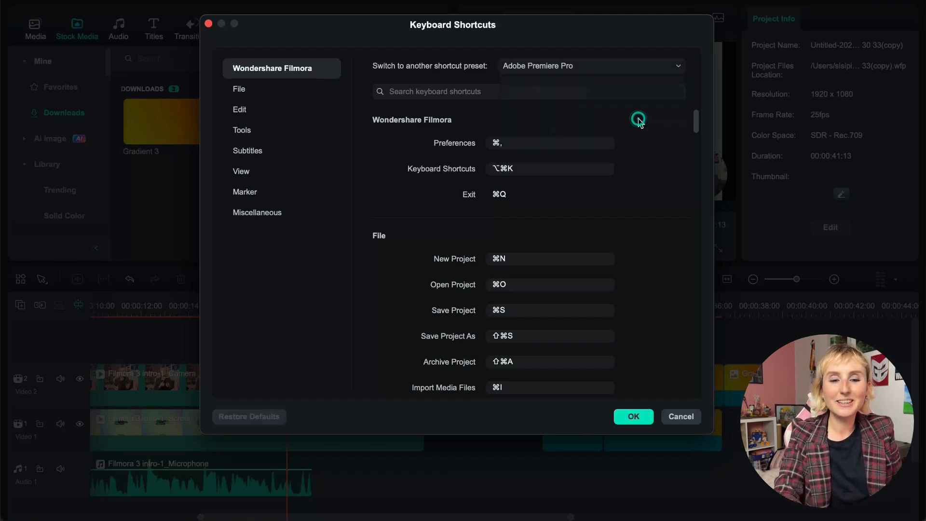
left_click(637, 70)
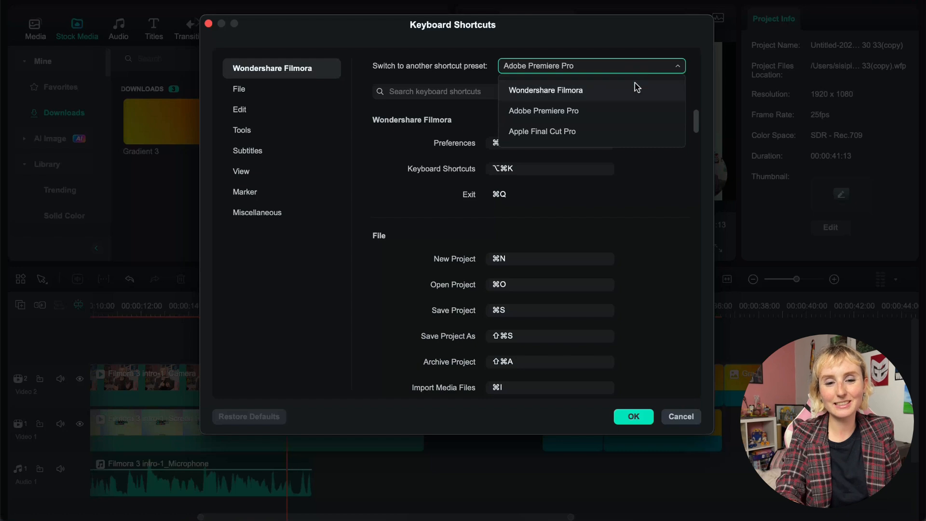
left_click(636, 90)
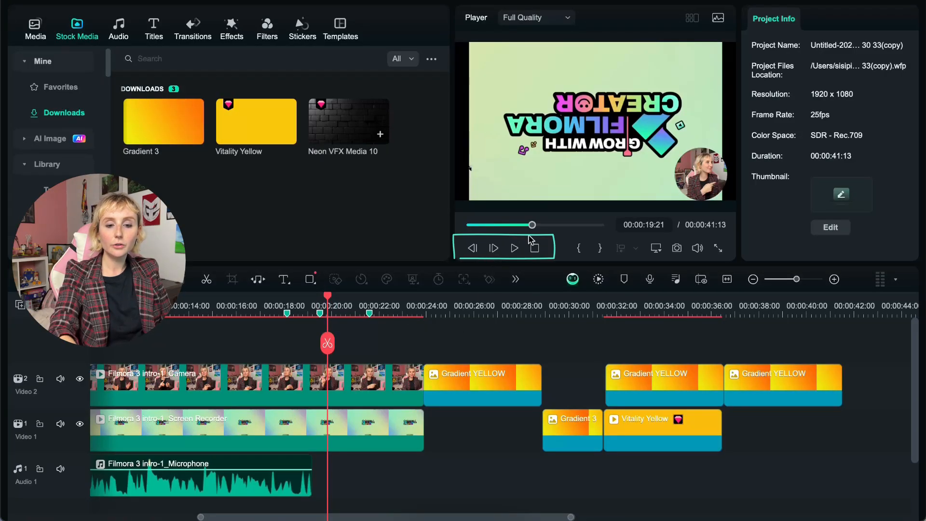
Step: Play and stop the preview, and step through individual frames forward and backward at the start of the timeline
left_click(515, 248)
left_click(536, 249)
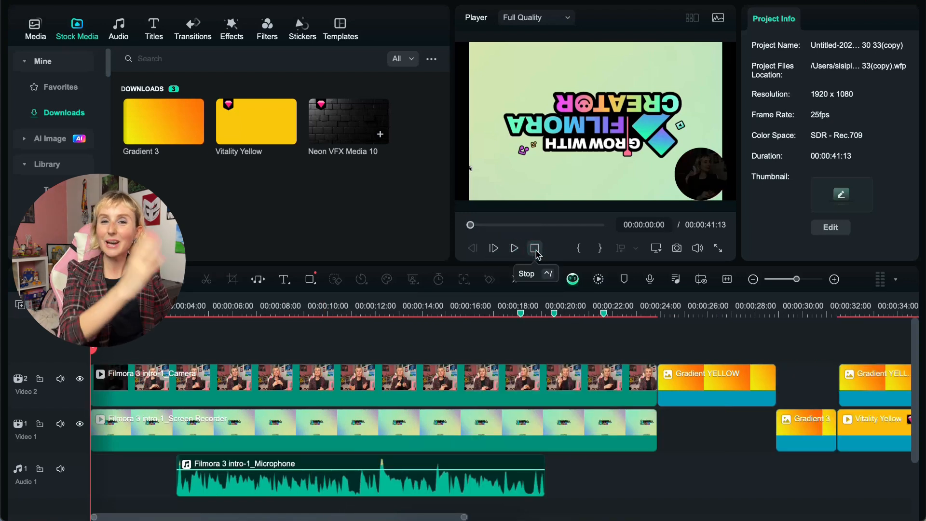
left_click(493, 248)
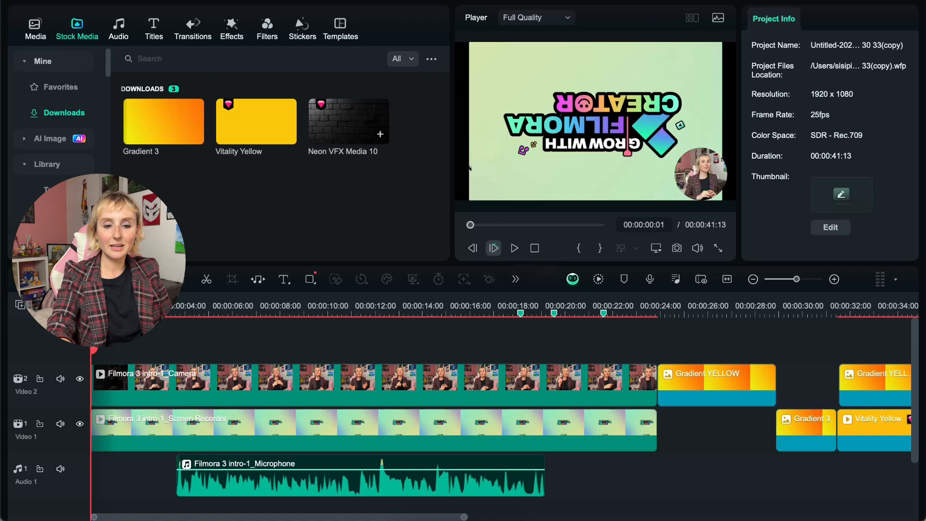
left_click(469, 249)
left_click(470, 250)
left_click(469, 250)
left_click(469, 249)
left_click(468, 250)
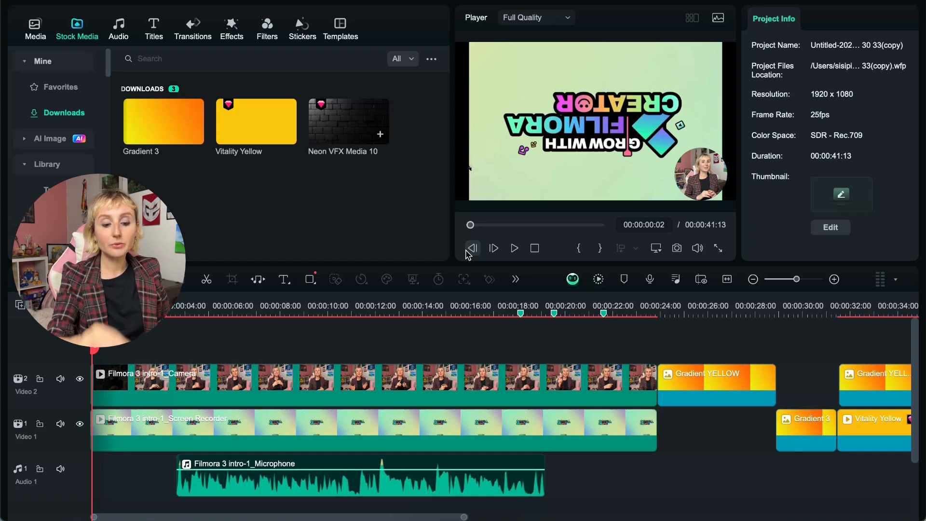
Step: Play and pause the first seconds of the timeline repeatedly to preview the intro recording
key("space")
key("space")
key("space")
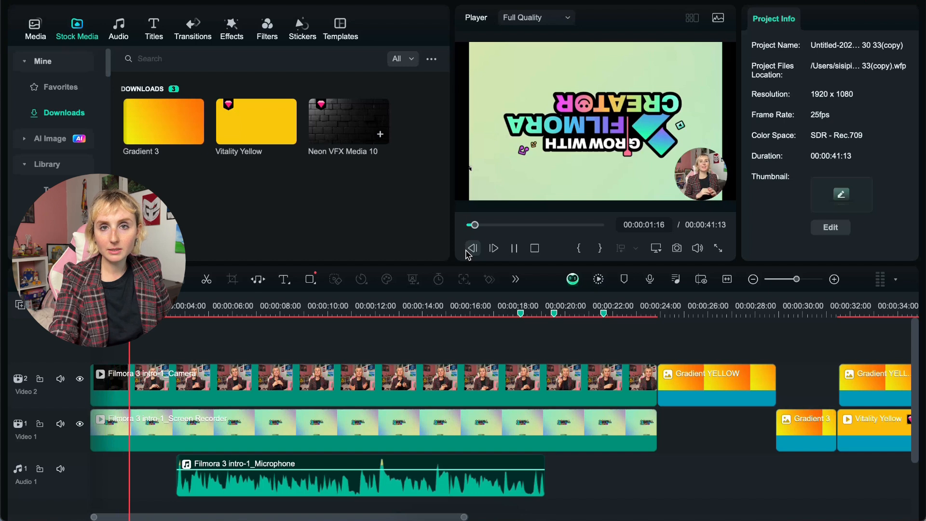
key("space")
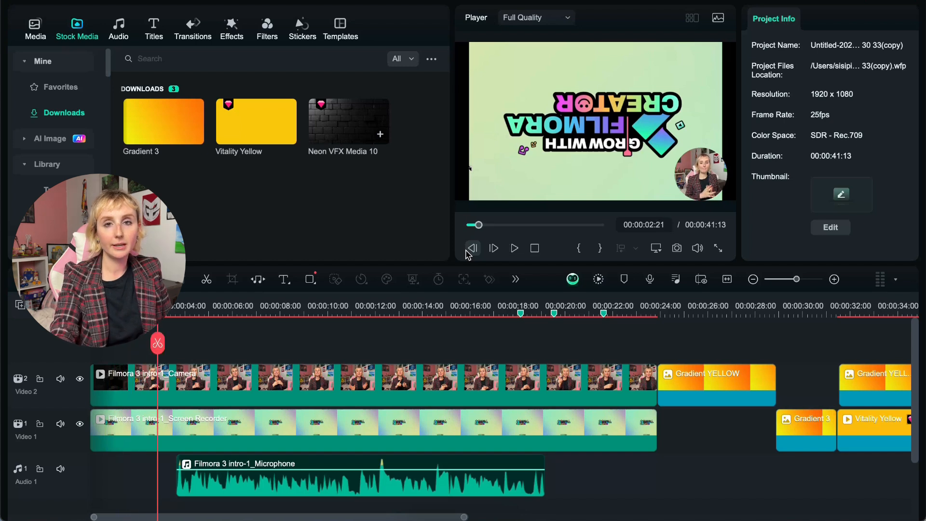
left_click(471, 248)
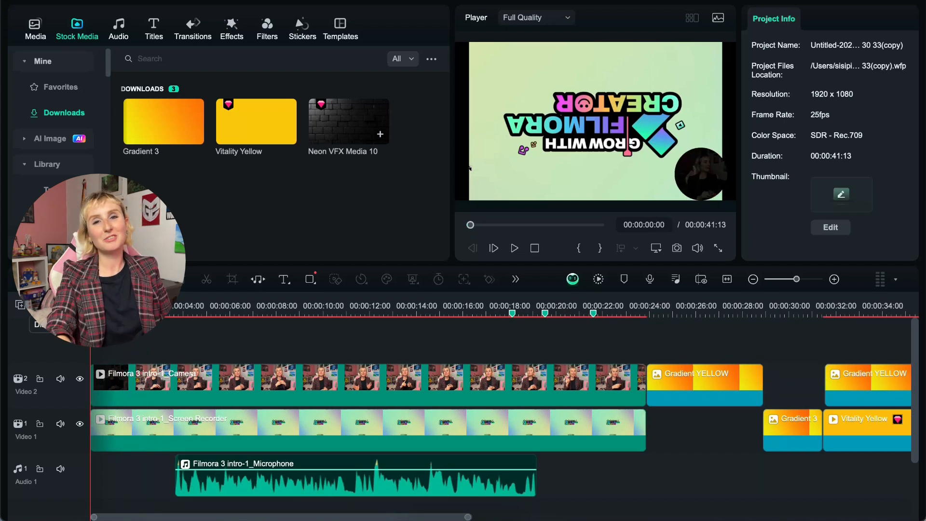
key("space")
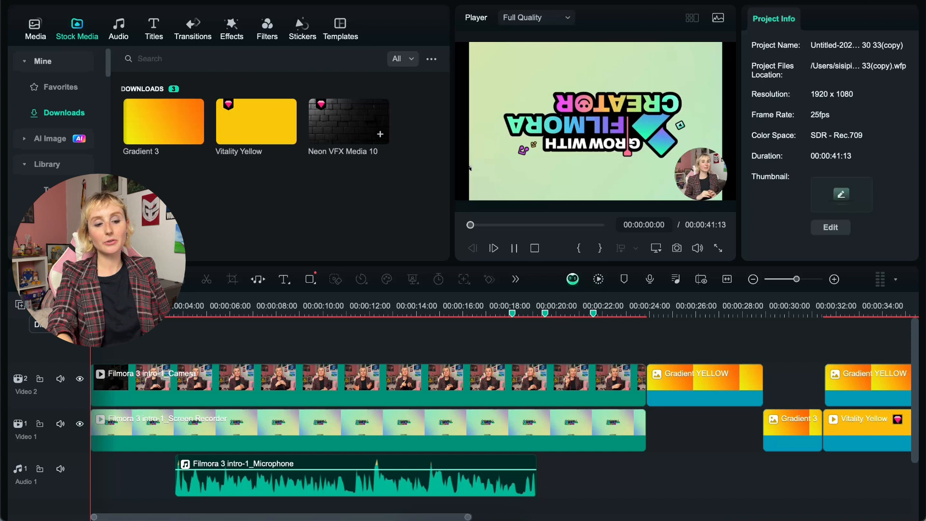
key("space")
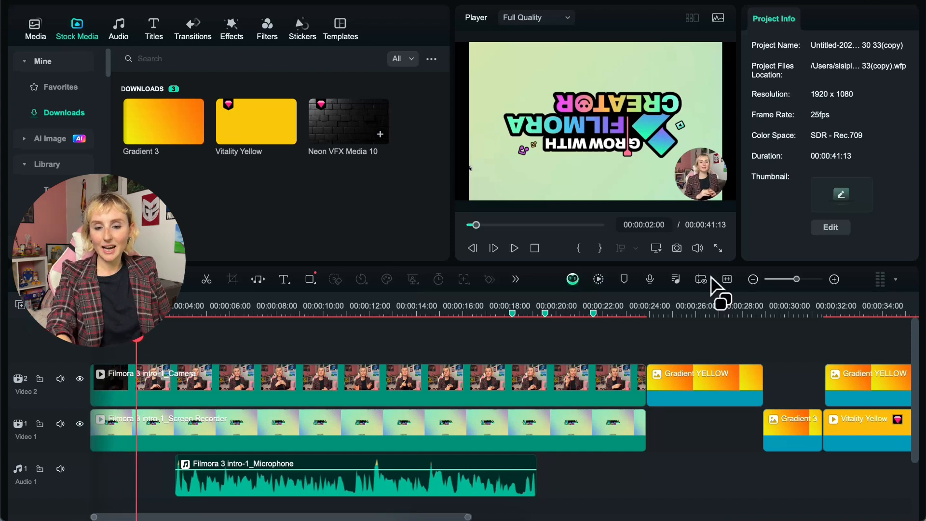
Step: Play the timeline from the start with Audio 1 muted, try double-speed playback, and pause the preview
left_click(702, 278)
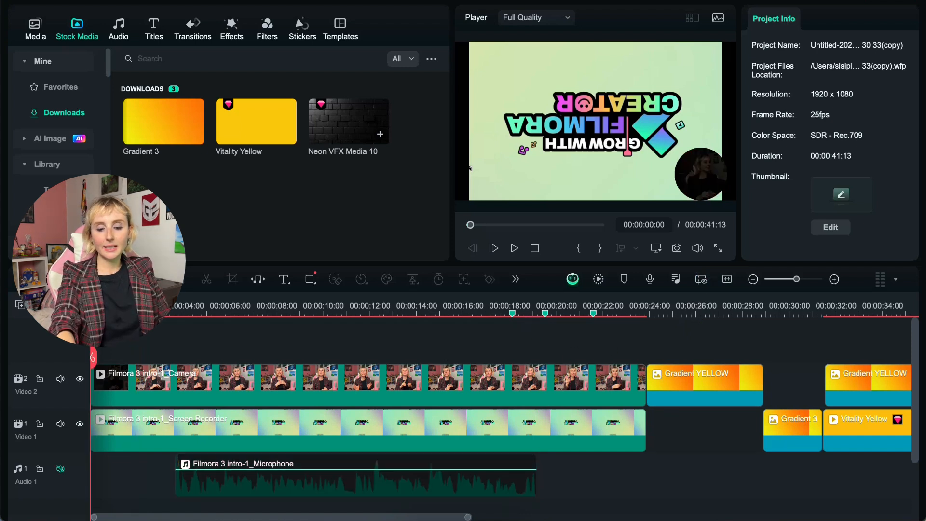
key("space")
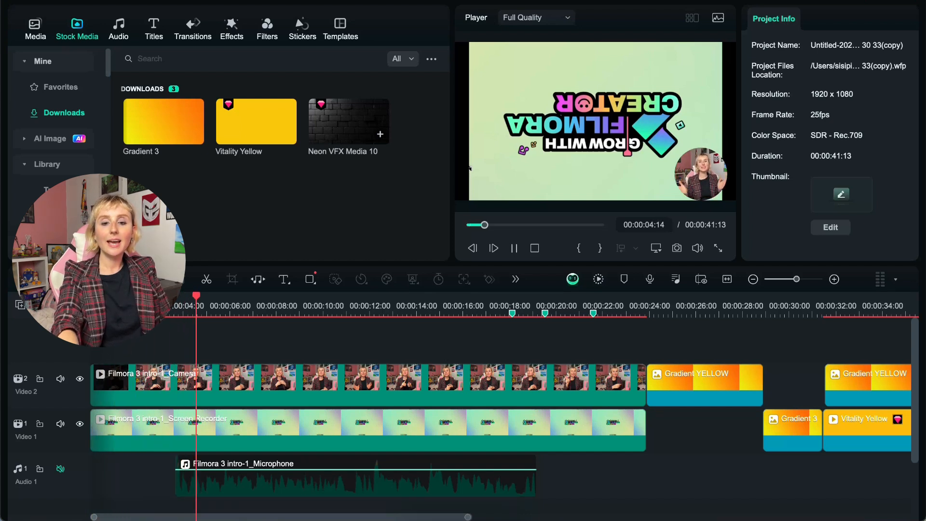
key("l")
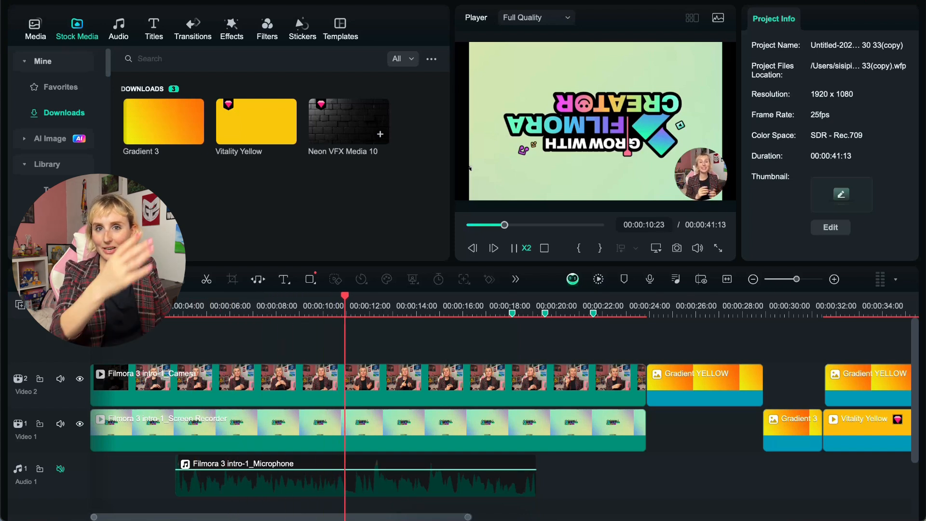
key("space")
key("space")
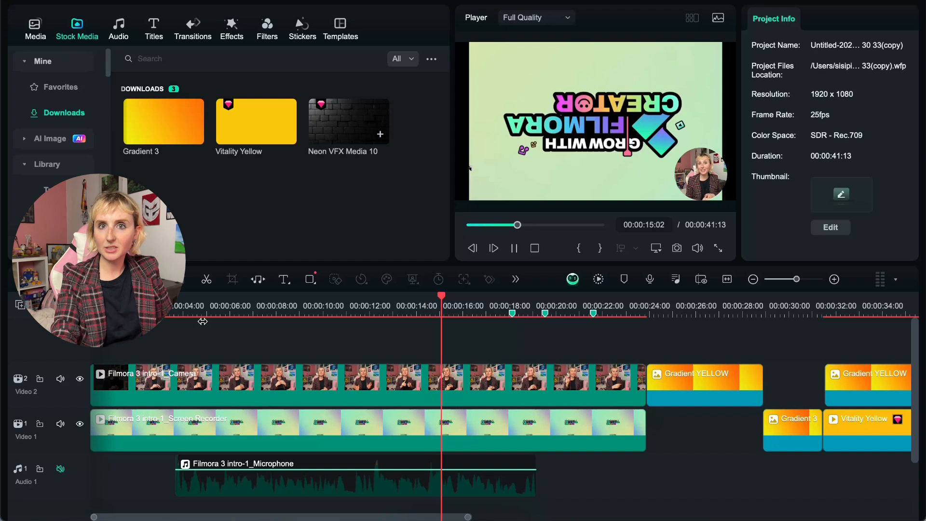
key("space")
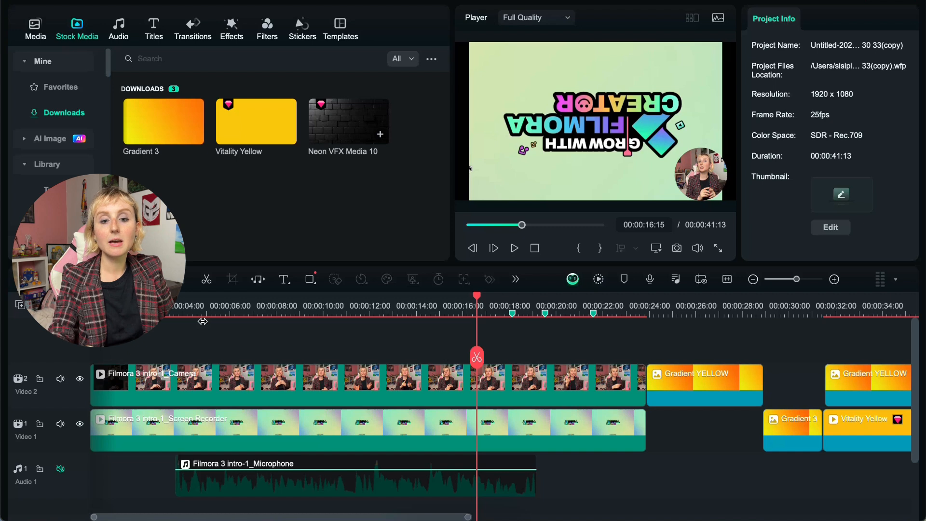
Step: Render the timeline preview, and open the project's export settings
left_click(603, 282)
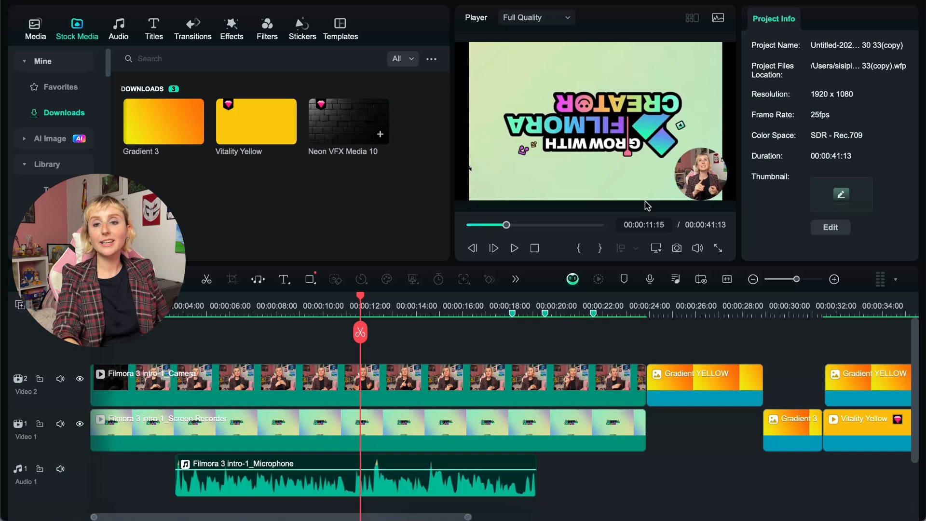
key("super+e")
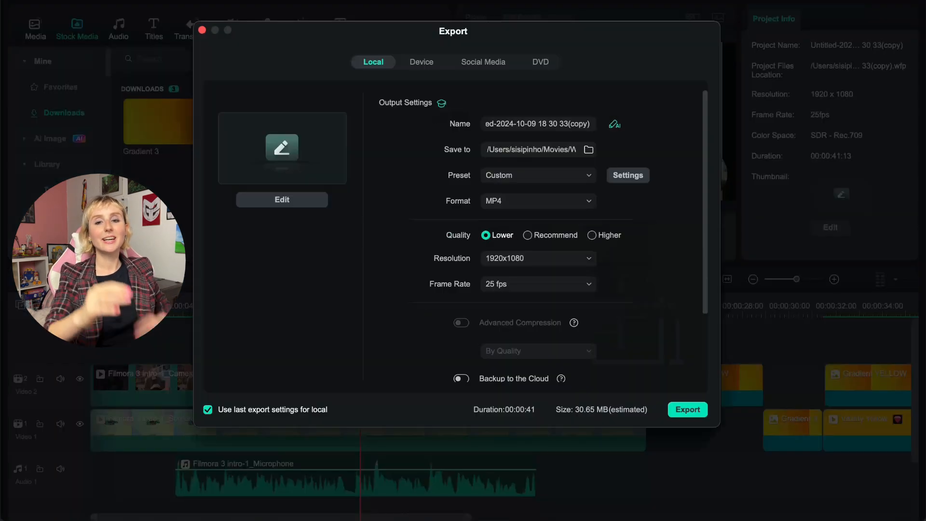